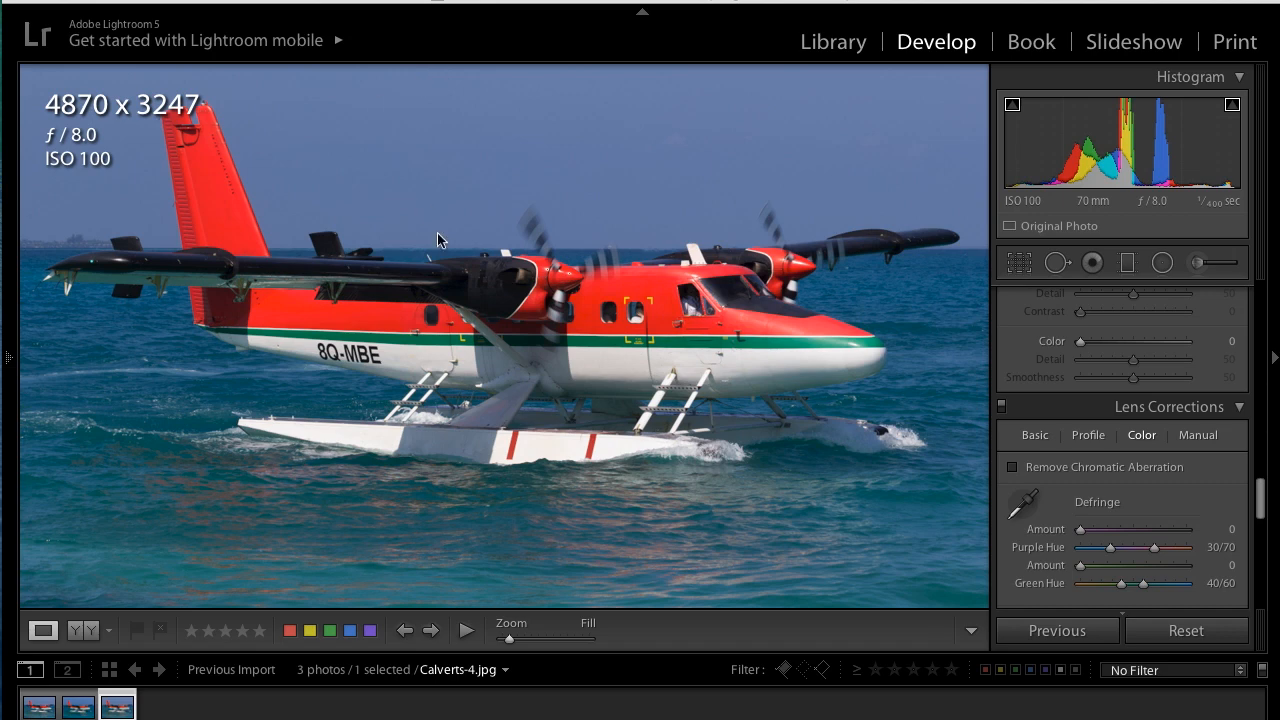
Step: Examine the seaplane's wingtip, tail fin, surrounding sky and cockpit at 1:2 magnification for edge quality and flaws
left_click(297, 293)
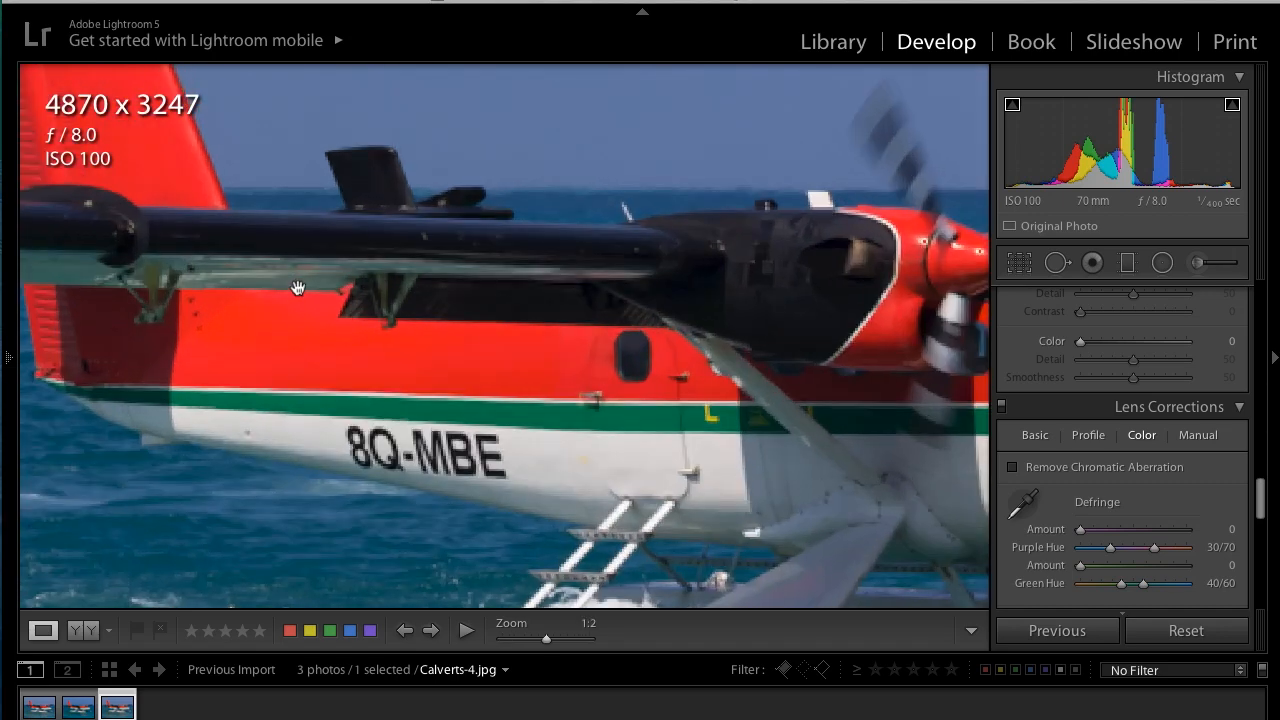
left_click_drag(264, 278, 783, 351)
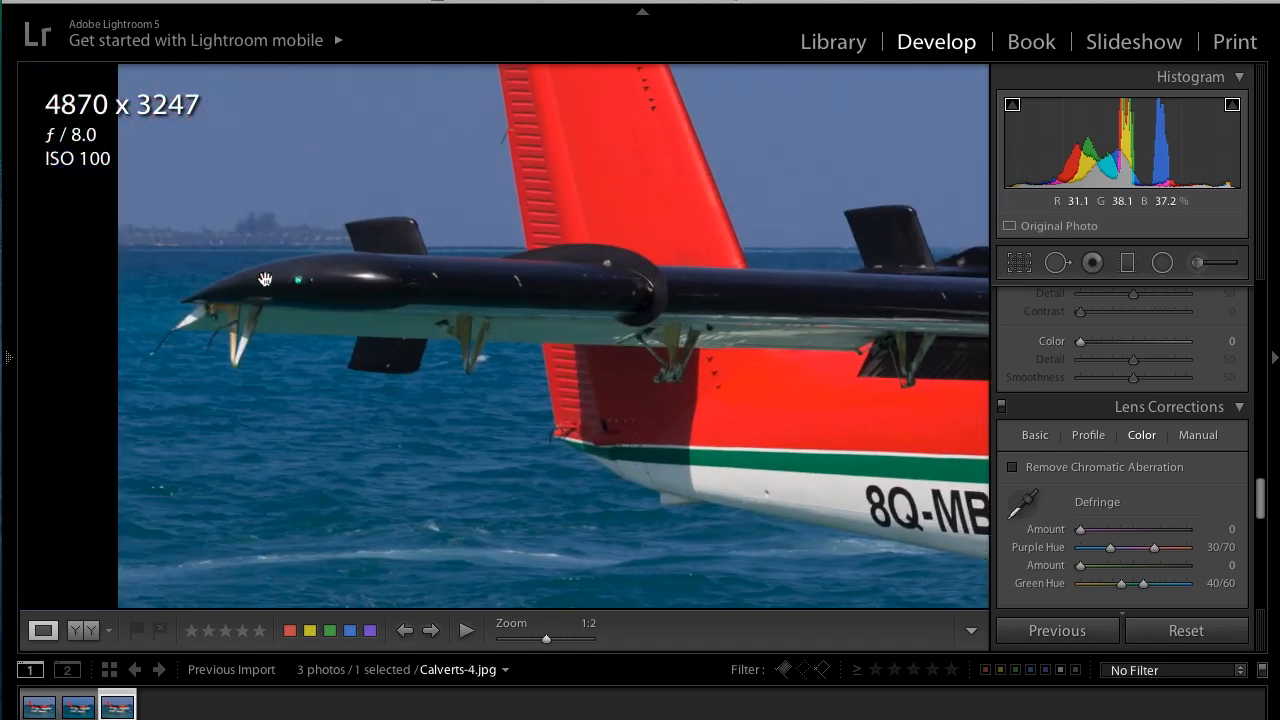
scroll(464, 286, "up", 10)
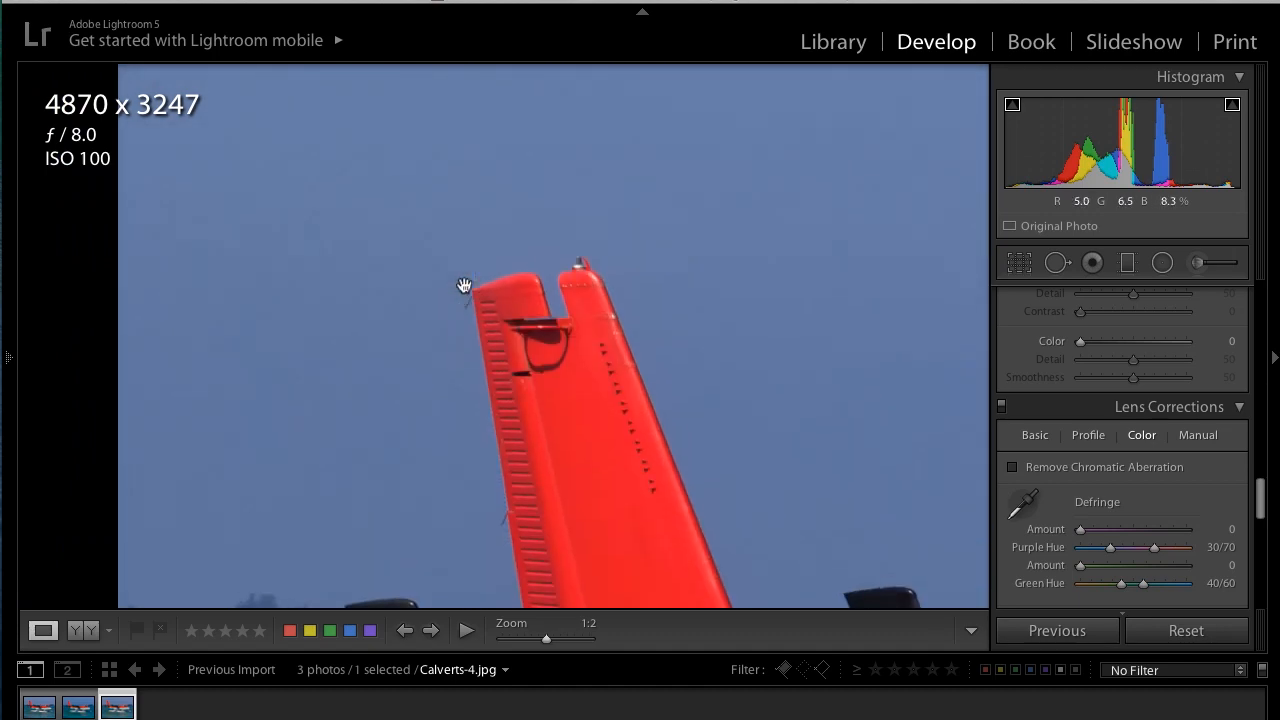
scroll(464, 286, "down", 2)
scroll(464, 286, "right", 10)
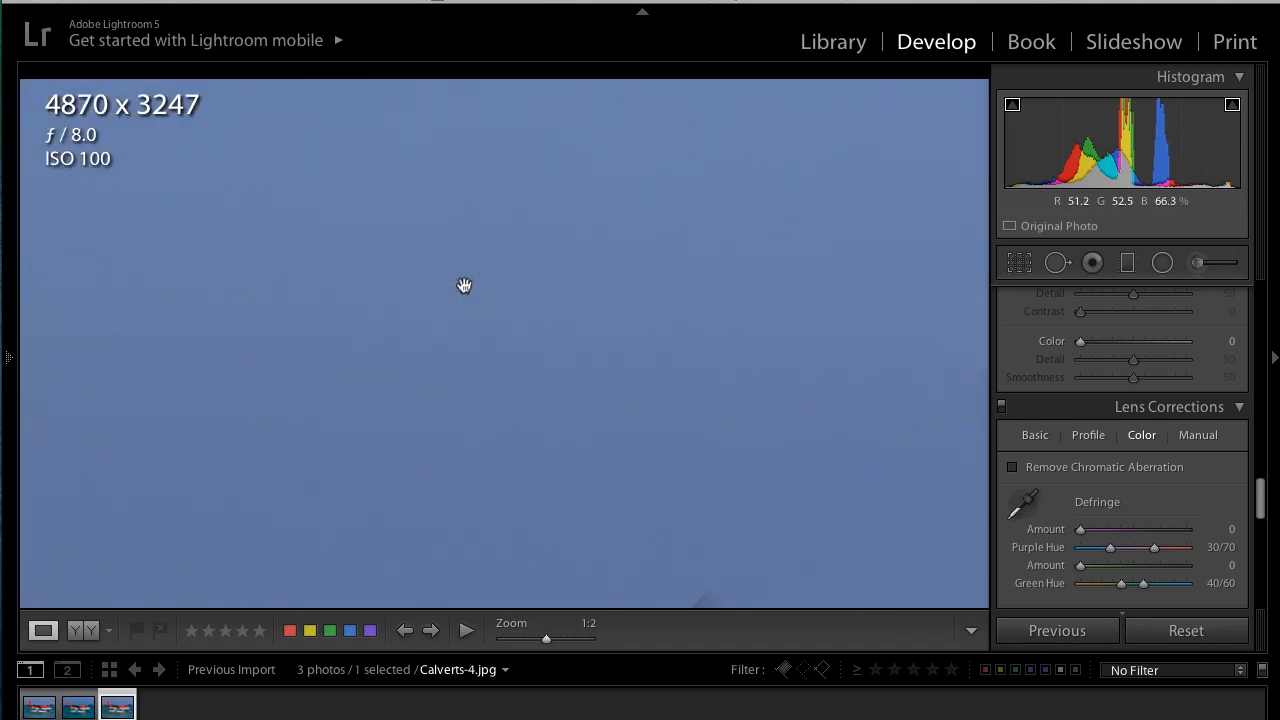
scroll(464, 286, "right", 3)
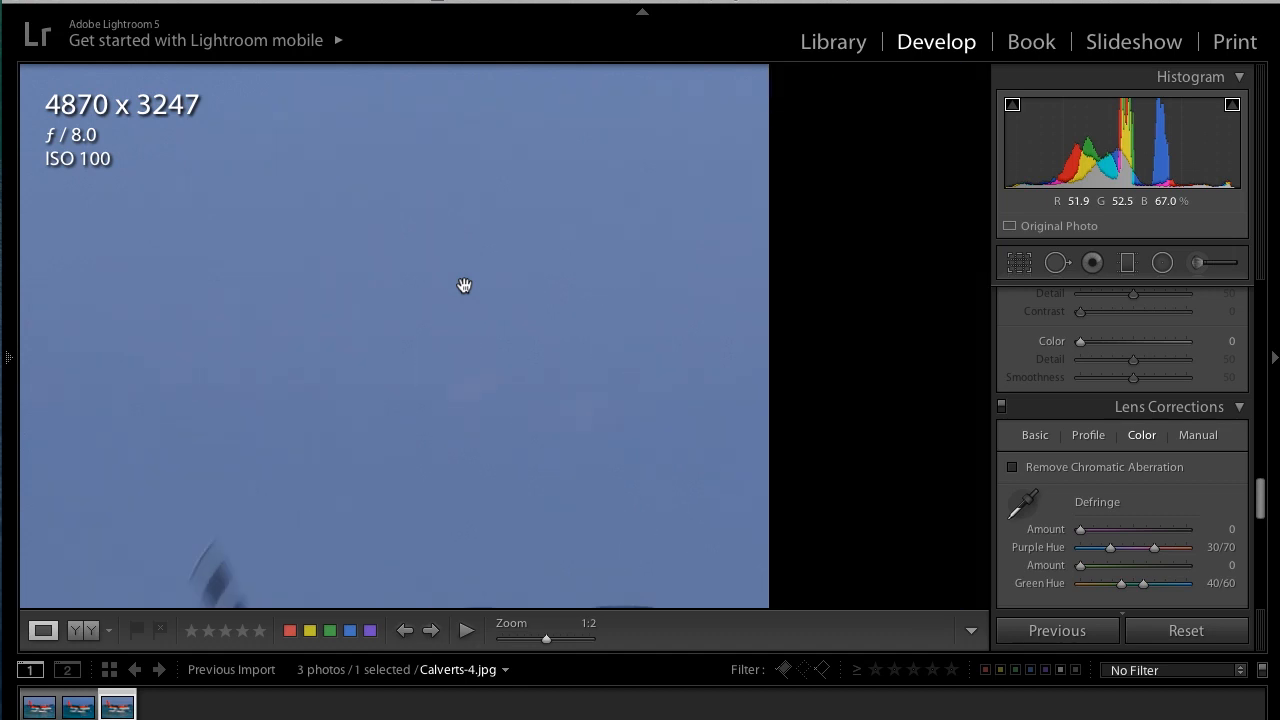
scroll(464, 286, "down", 6)
scroll(464, 286, "down", 5)
scroll(464, 286, "left", 1)
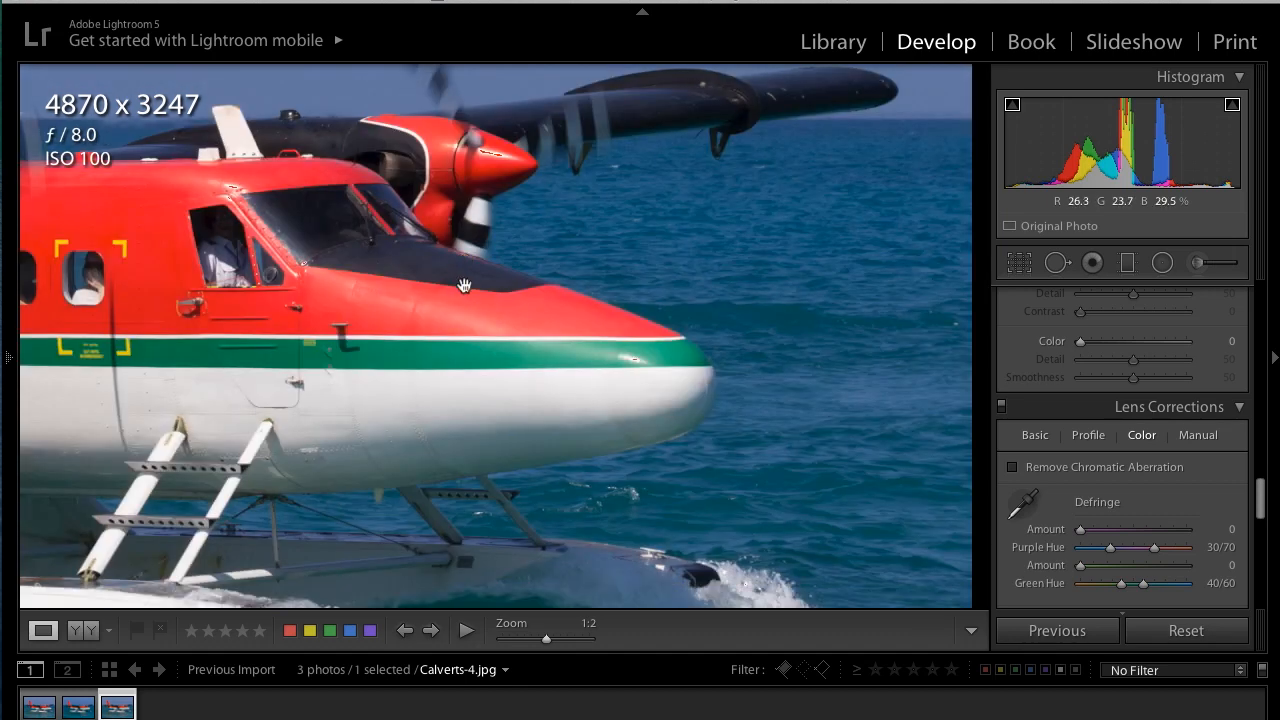
scroll(464, 286, "up", 5)
scroll(464, 286, "right", 1)
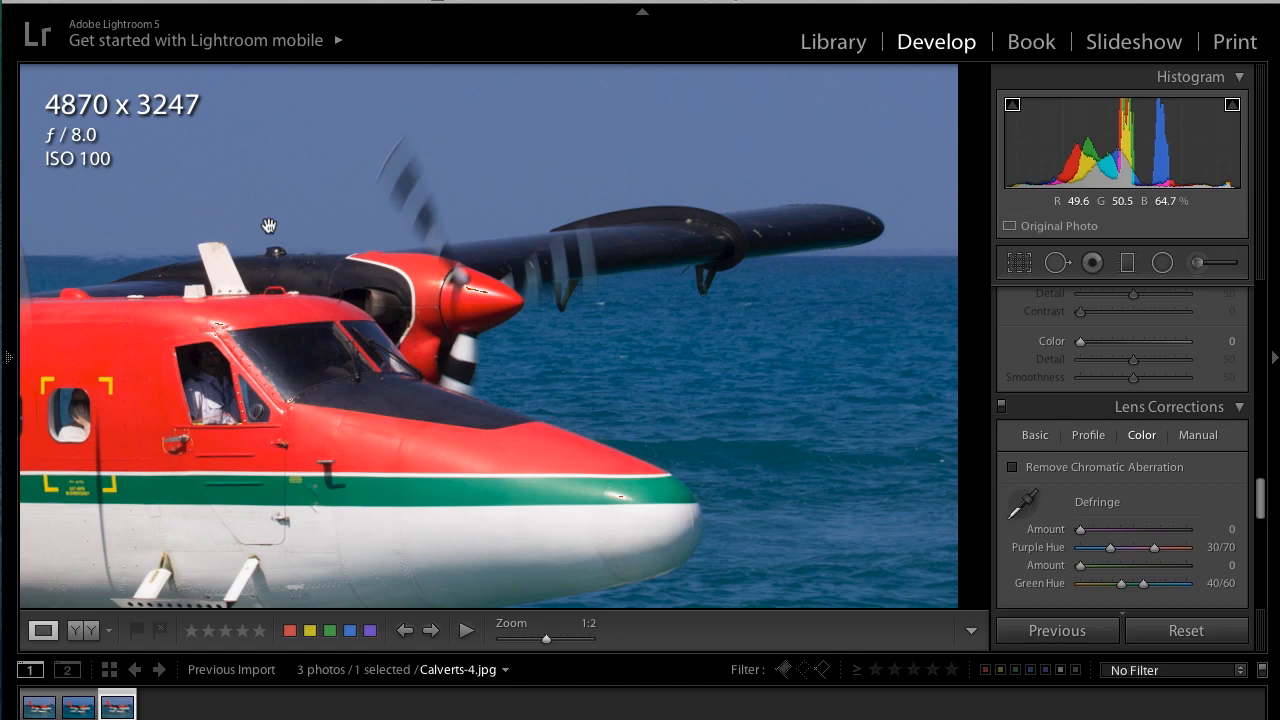
Step: Inspect the fuselage at 1:2 from the nose back to the tail, and return to the full-photo view
scroll(269, 226, "down", 5)
scroll(269, 226, "left", 2)
scroll(269, 226, "up", 2)
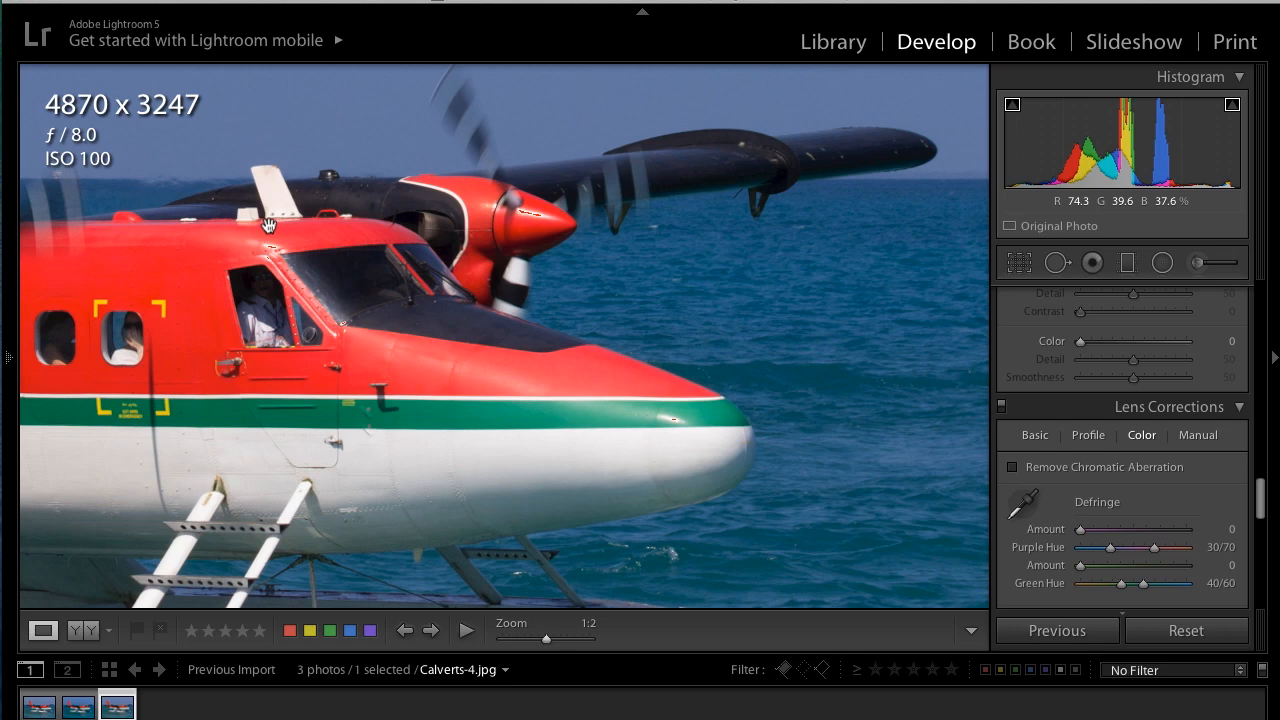
scroll(151, 231, "left", 10)
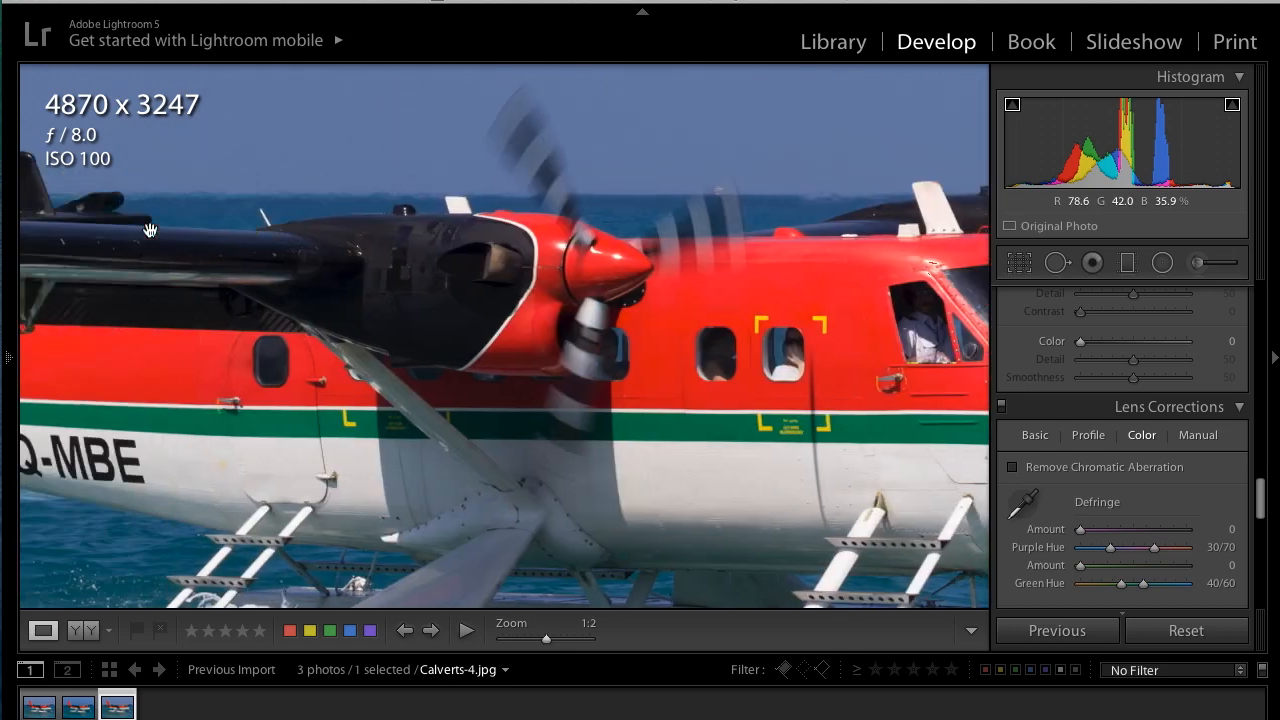
scroll(150, 231, "left", 6)
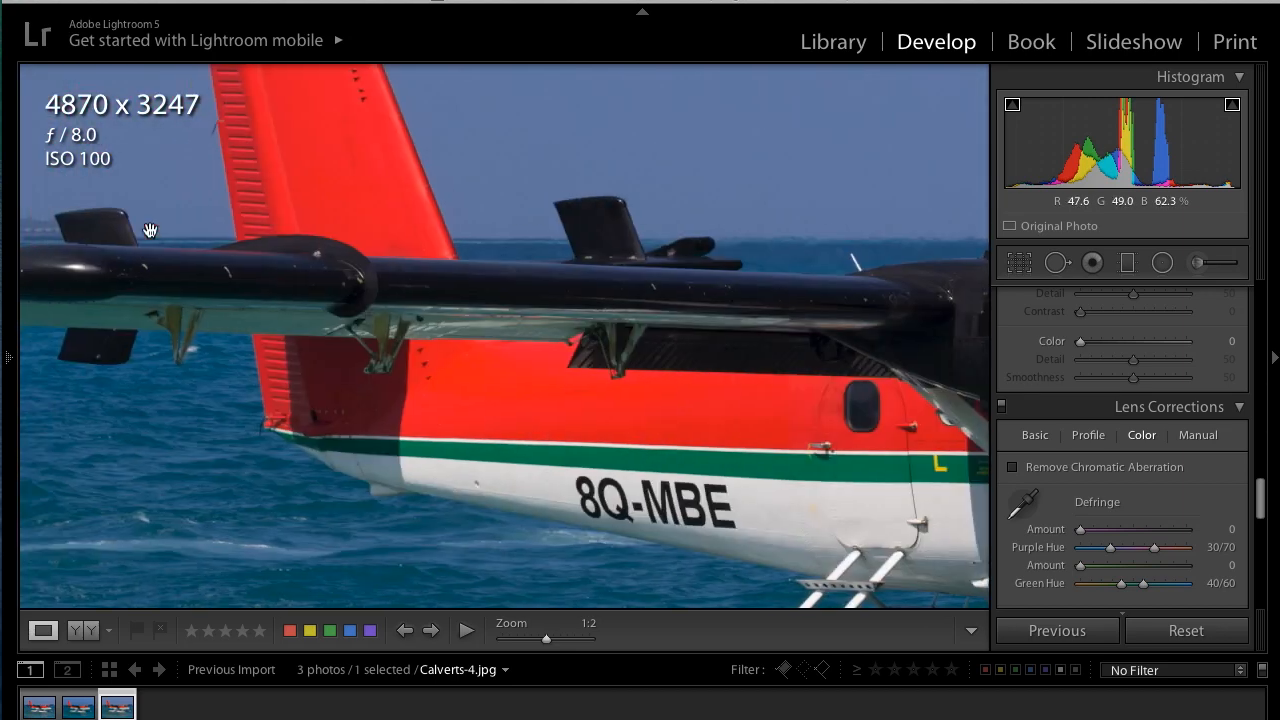
scroll(150, 231, "left", 3)
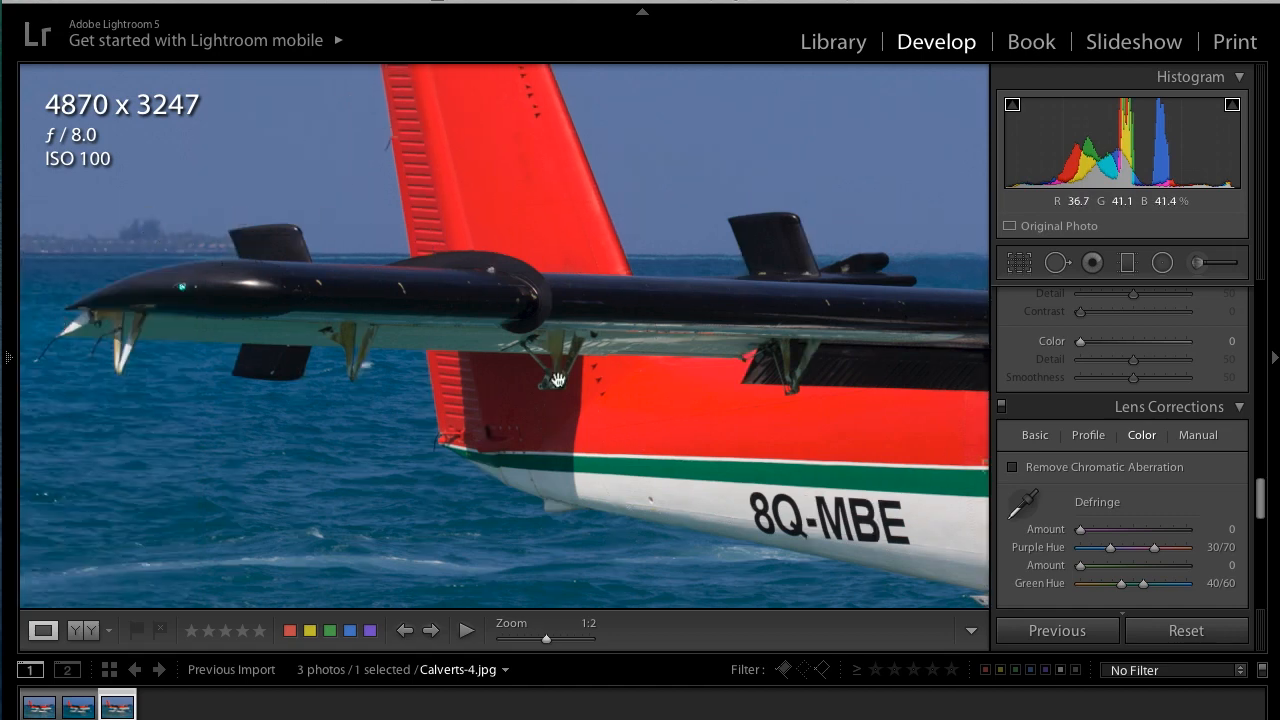
scroll(552, 323, "right", 7)
left_click(550, 322)
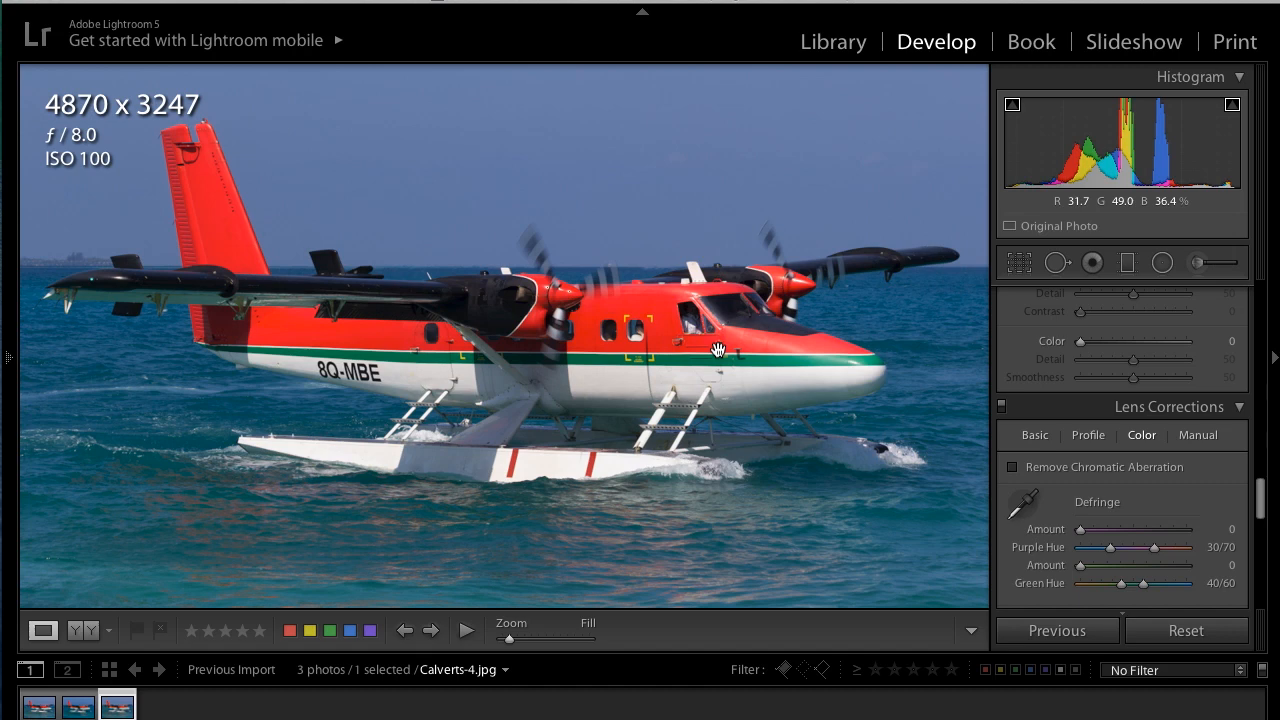
Step: Preview highlight clipping with Highlights raised to +100, and reset Highlights to 0
scroll(1160, 548, "up", 15)
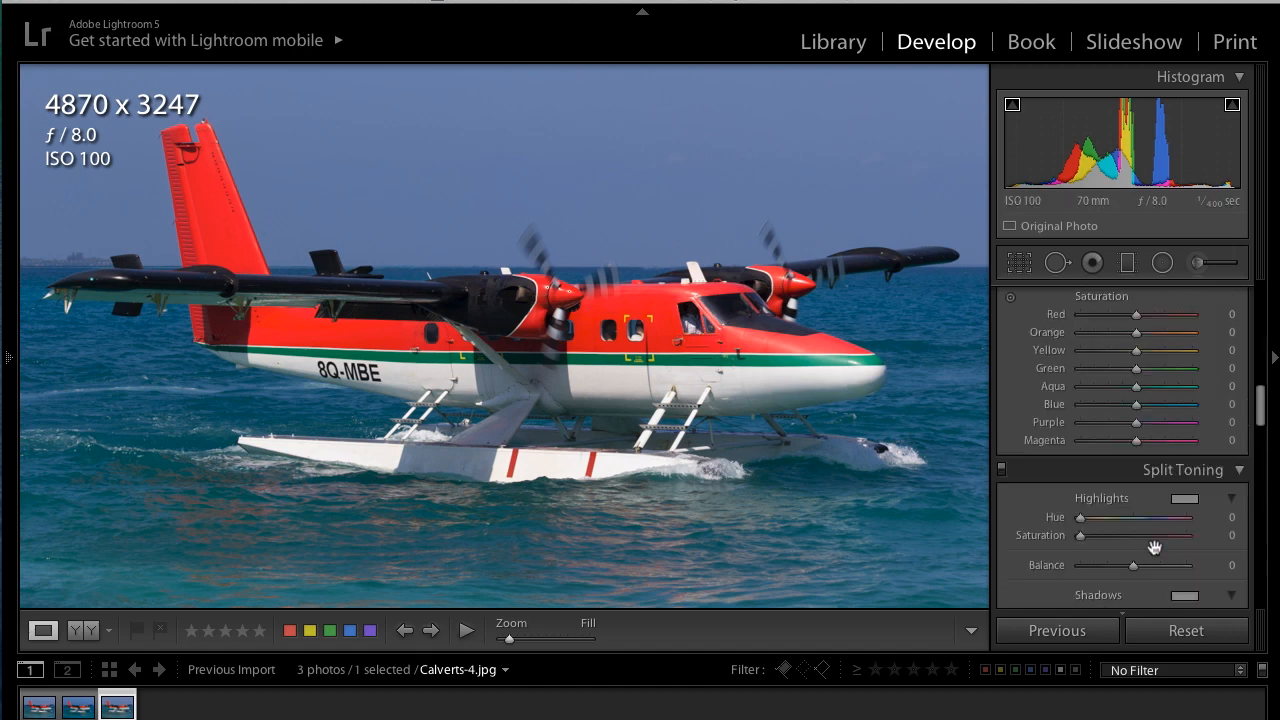
left_click_drag(1137, 505, 1205, 505)
left_click(1232, 105)
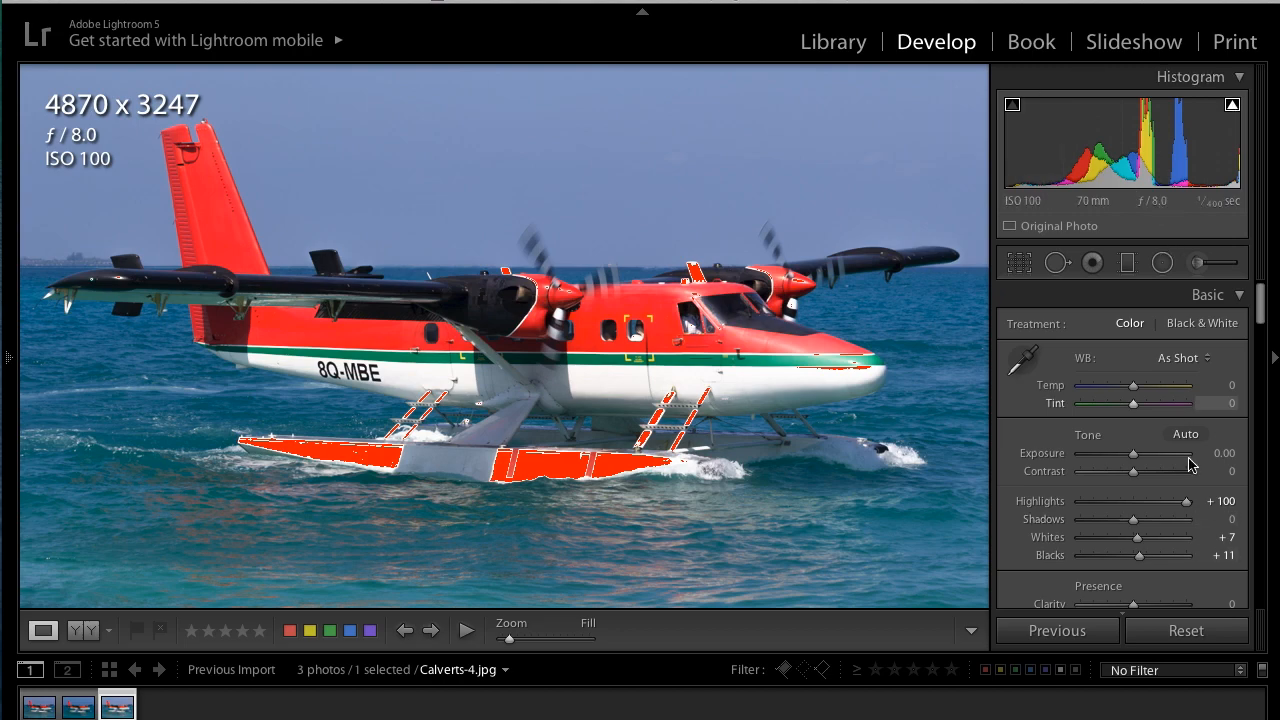
left_click_drag(1188, 503, 1129, 507)
double_click(1129, 509)
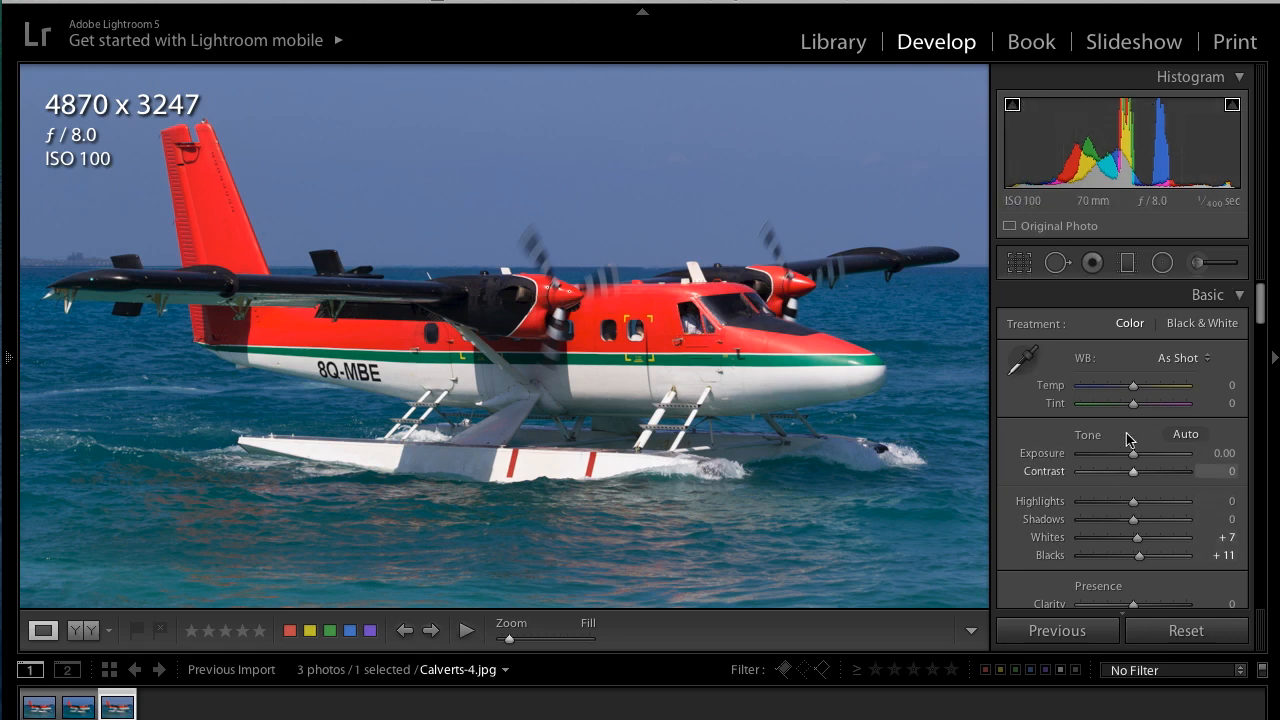
Step: Straighten the photo along the sea horizon to an angle of −0.39 and apply the crop
left_click(1022, 266)
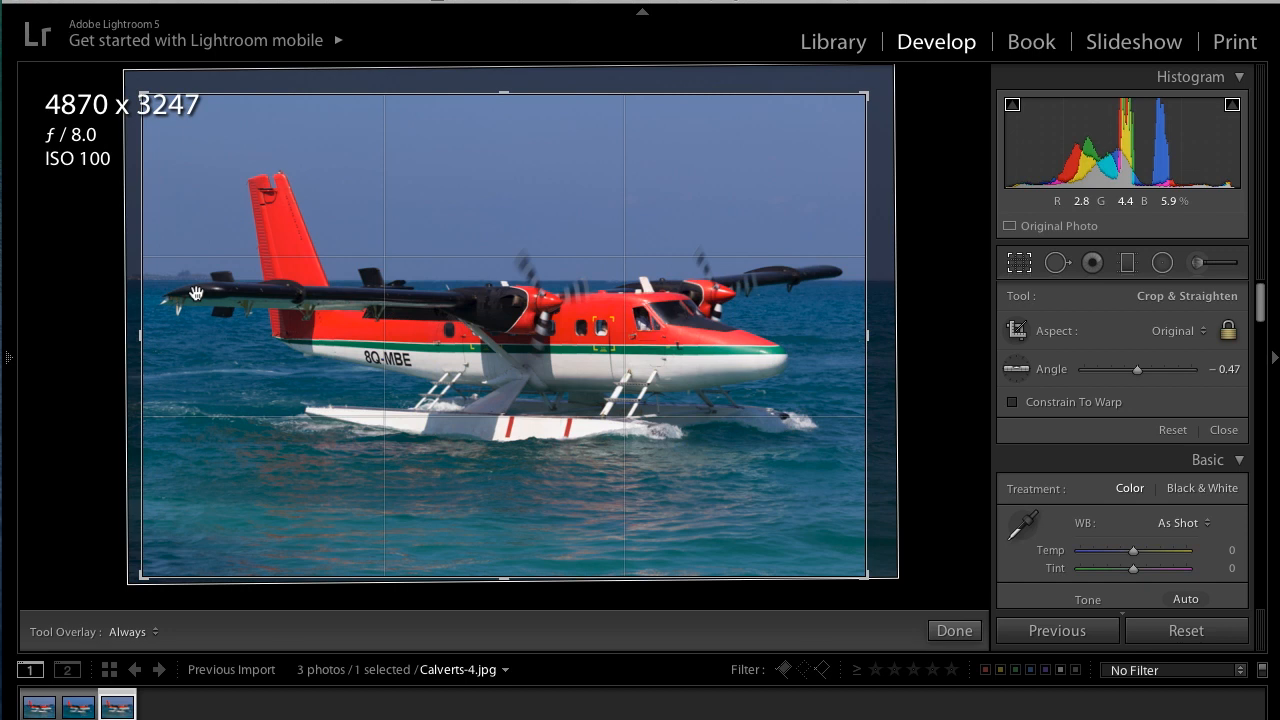
left_click(1029, 372)
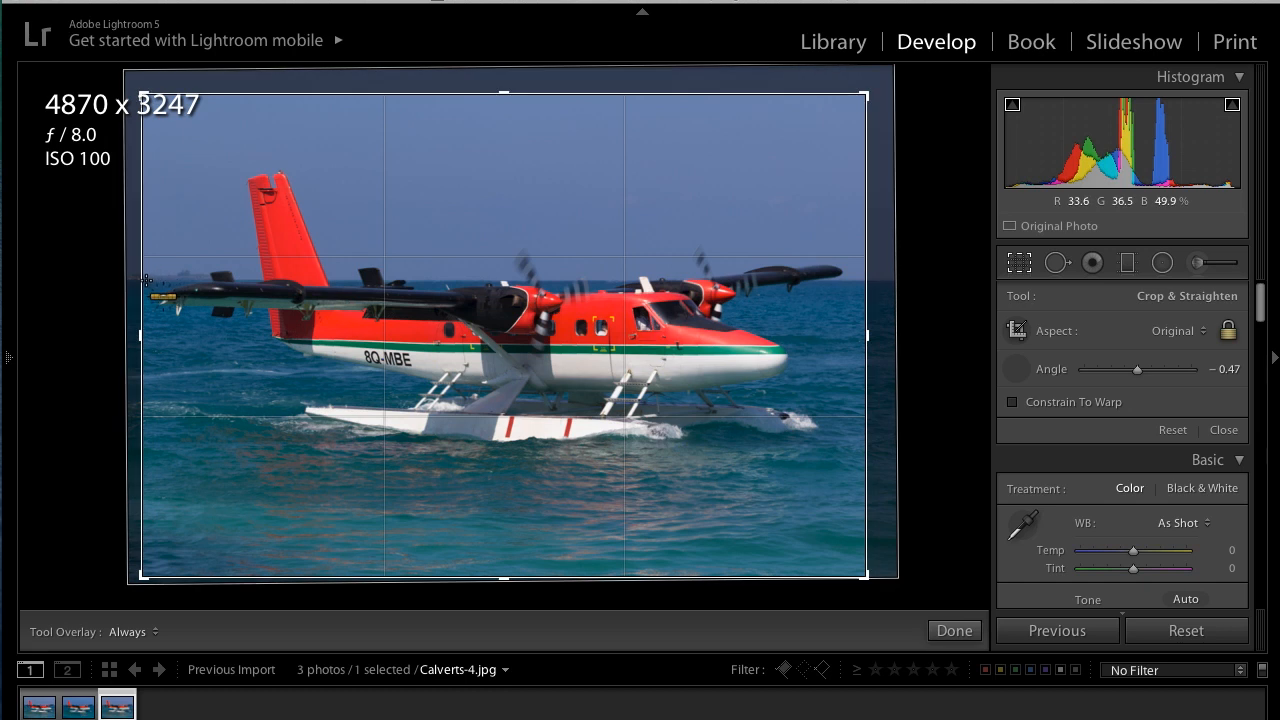
left_click_drag(143, 280, 903, 278)
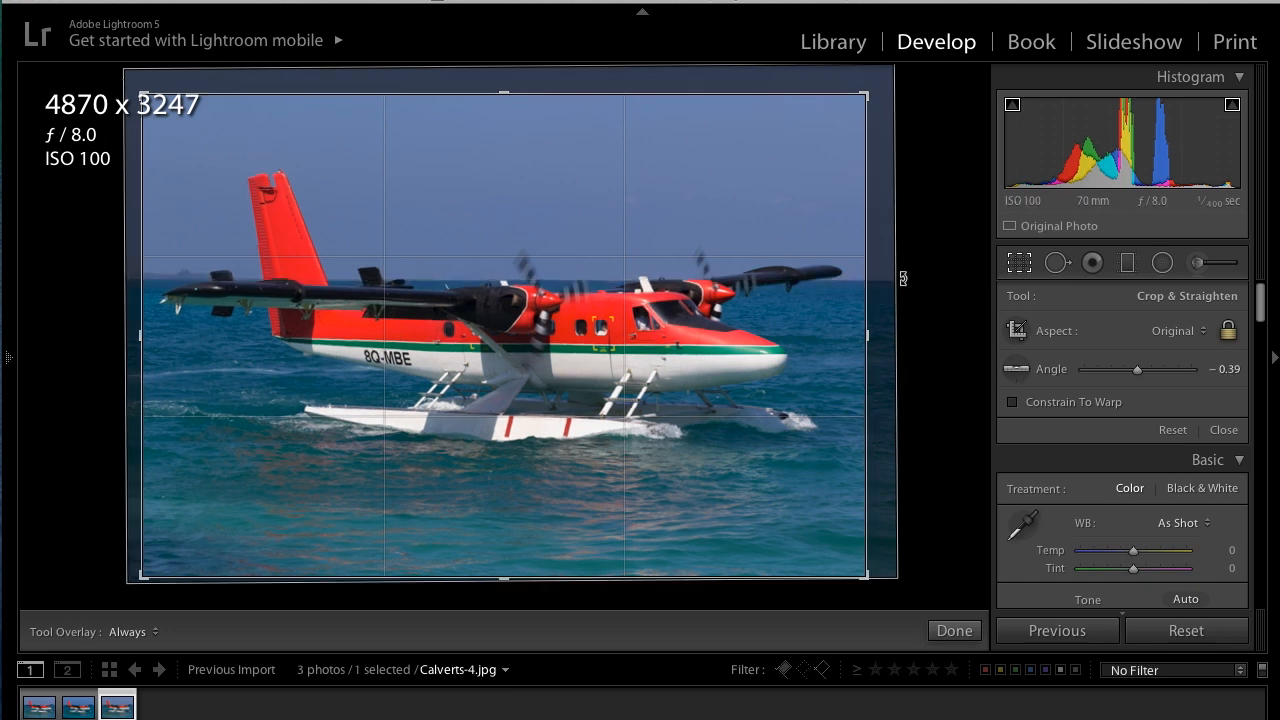
left_click(955, 631)
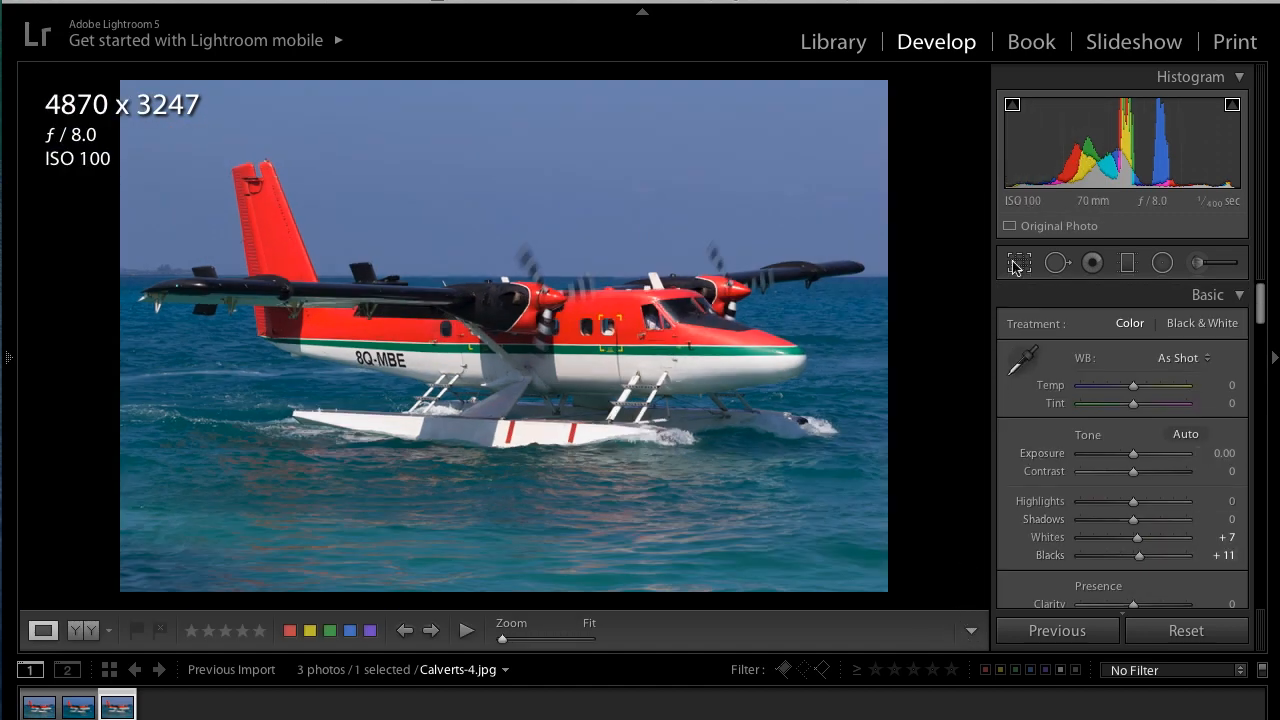
Step: Check the photo for dust spots with the Spot Removal tool's spot visualization, and turn the visualization off
left_click(1055, 264)
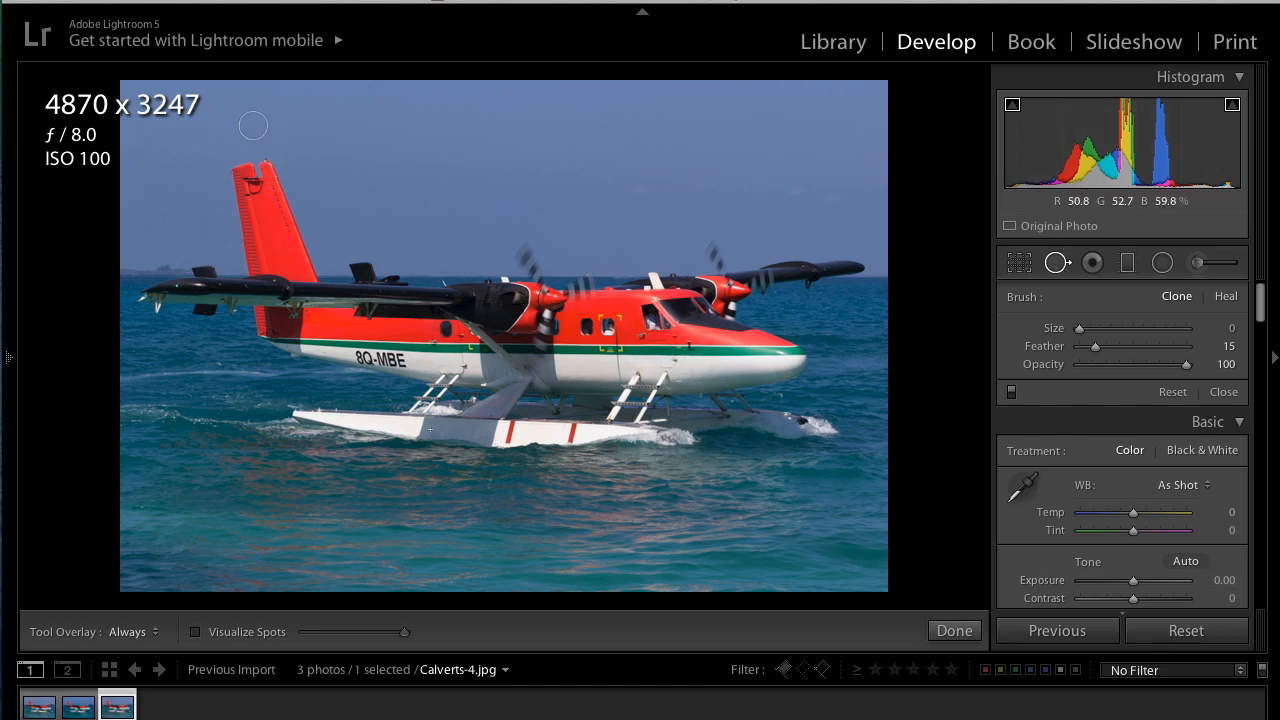
left_click(195, 632)
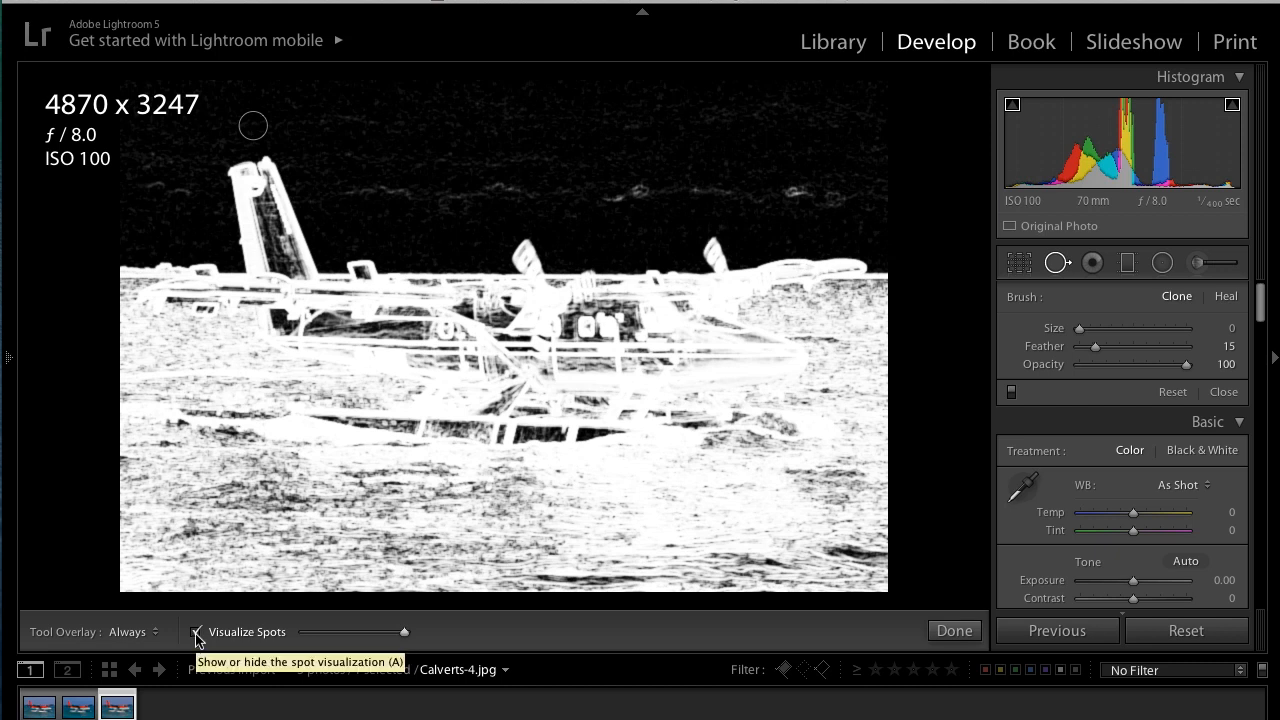
left_click(196, 633)
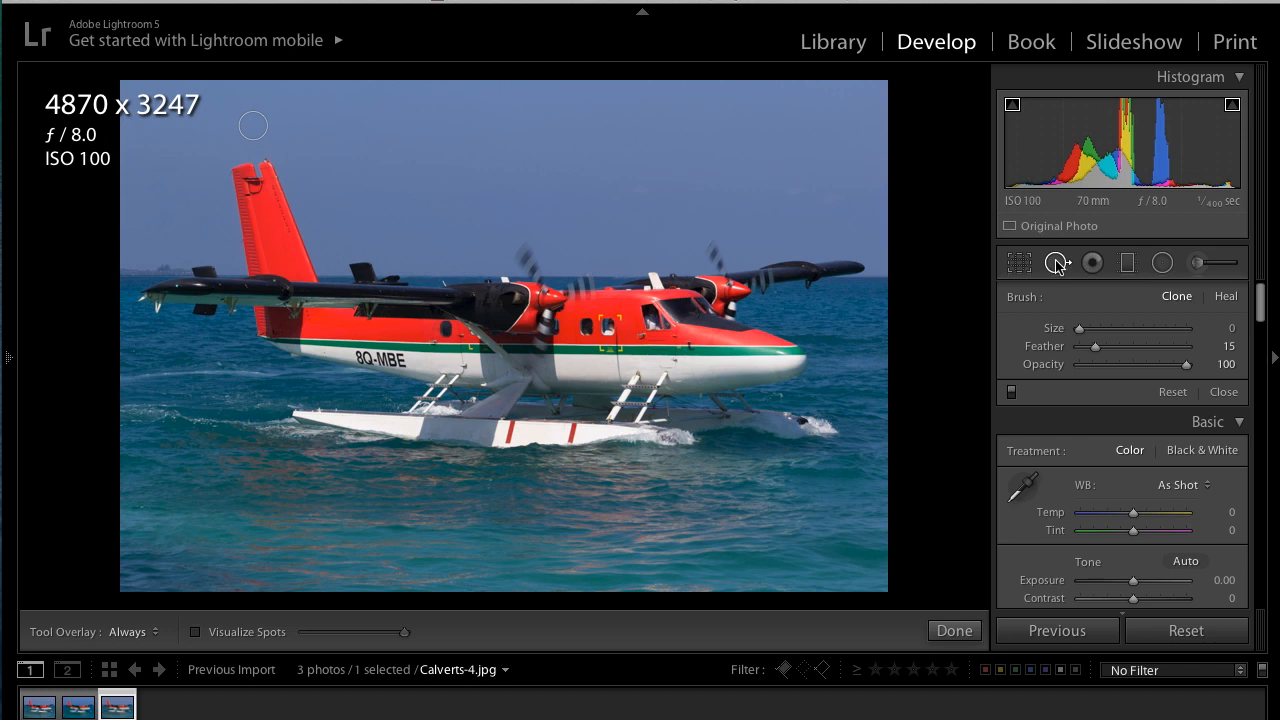
Step: Preview the sharpening mask with Amount 6 and Masking 5, return both to 0 and close the Spot Removal tool
scroll(1124, 505, "down", 1)
scroll(1120, 503, "down", 15)
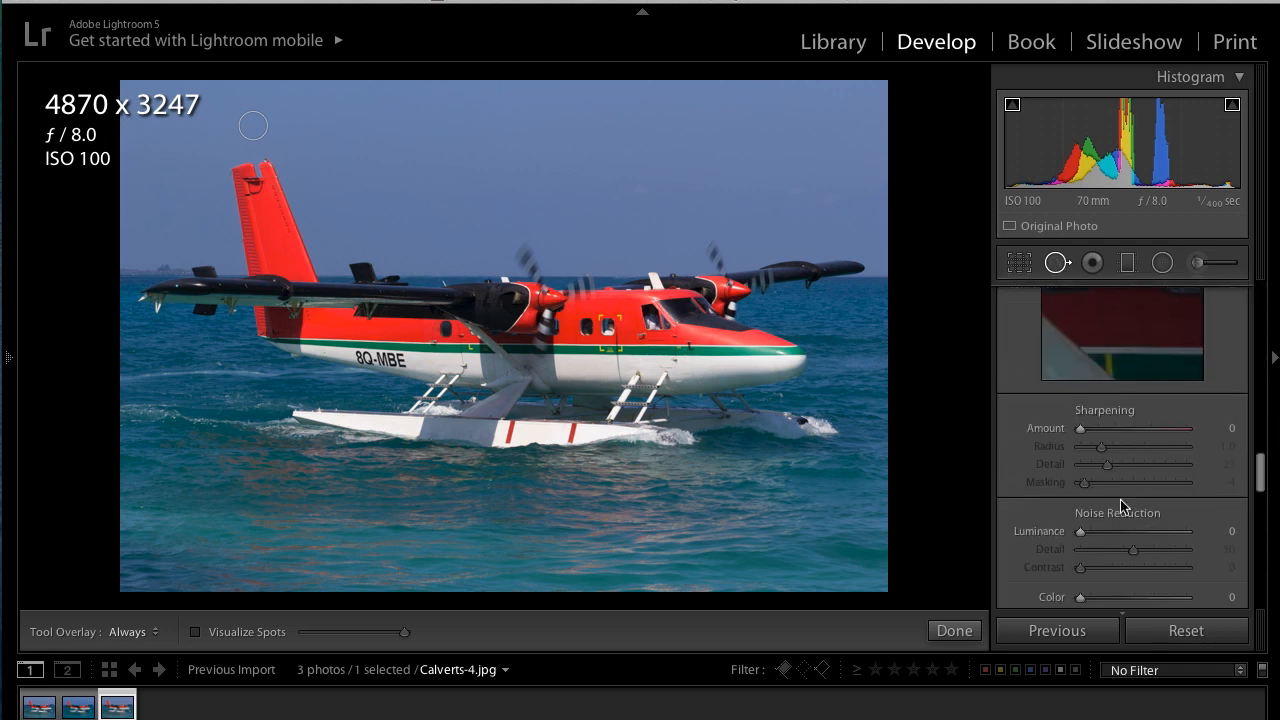
left_click_drag(1080, 432, 1084, 432)
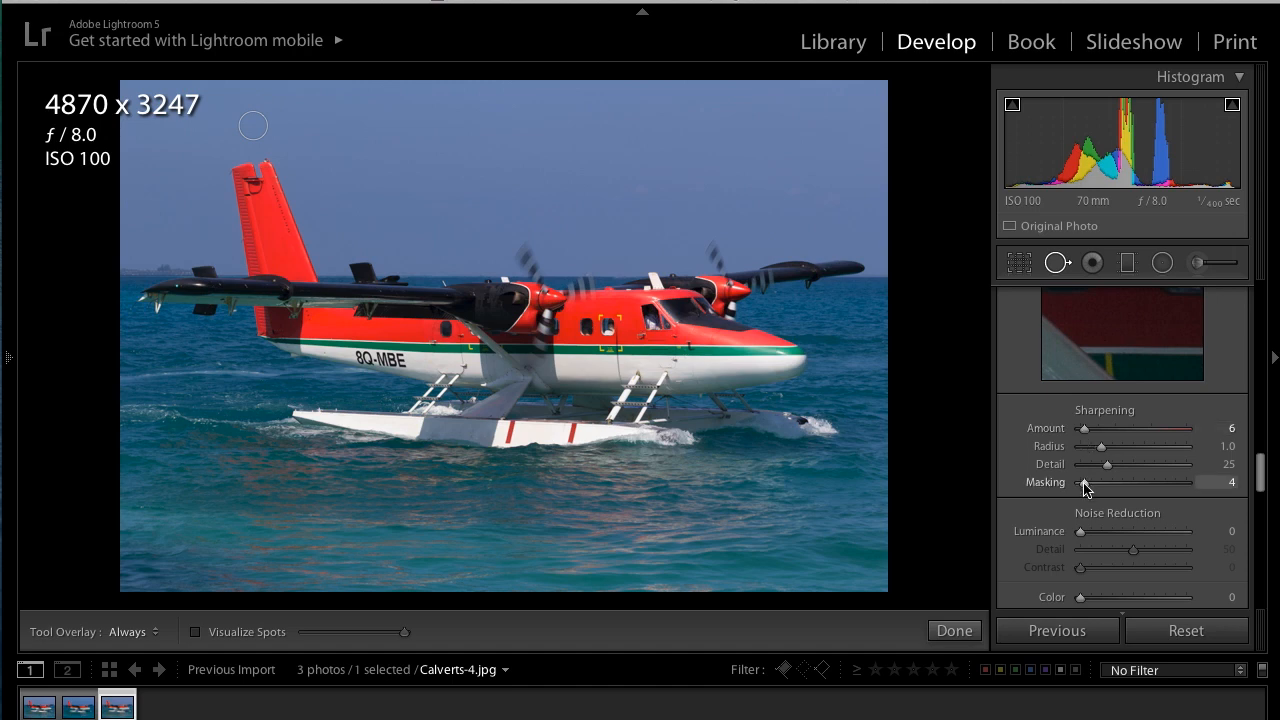
key("alt")
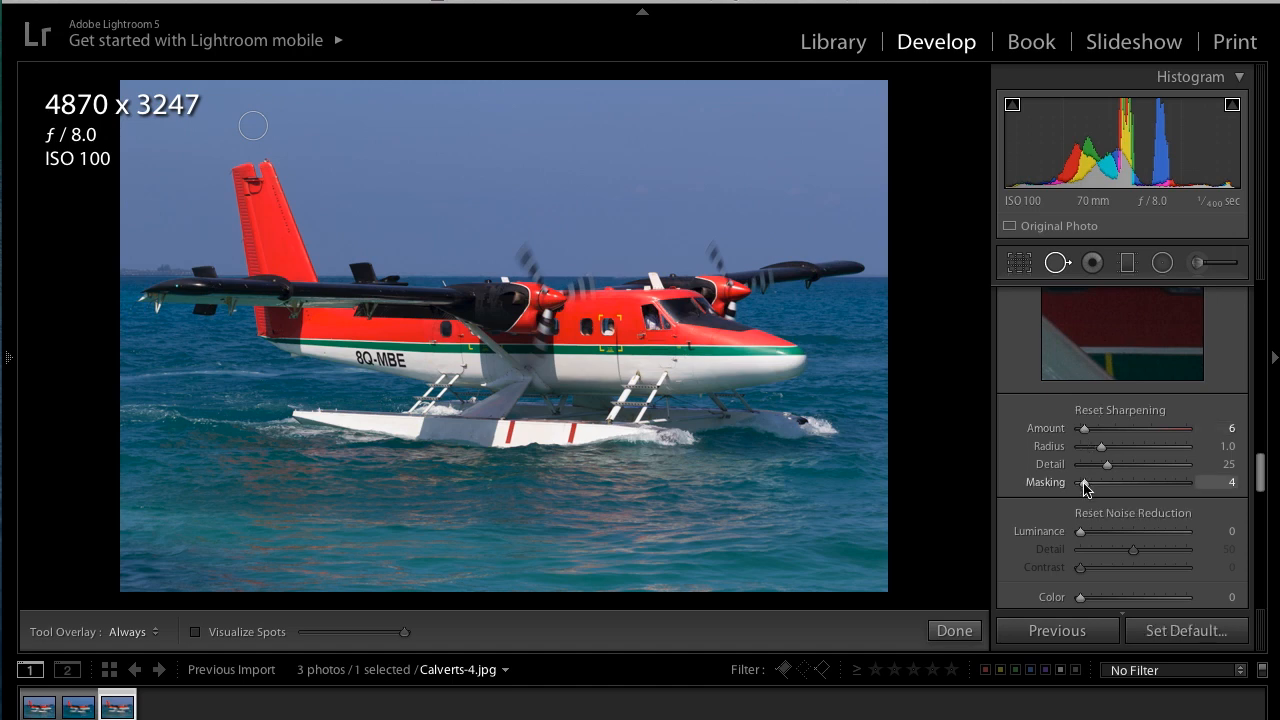
left_click_drag(1087, 487, 1088, 489)
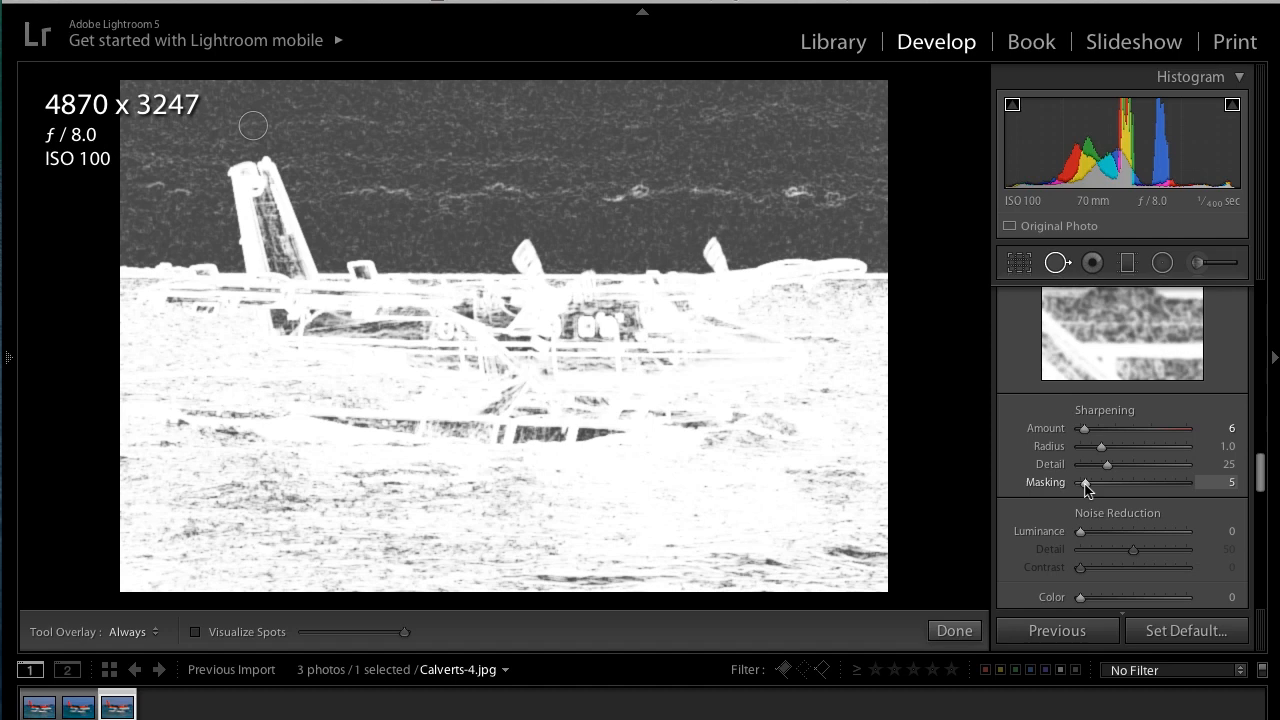
left_click_drag(1086, 487, 1072, 486)
left_click_drag(1085, 431, 1023, 441)
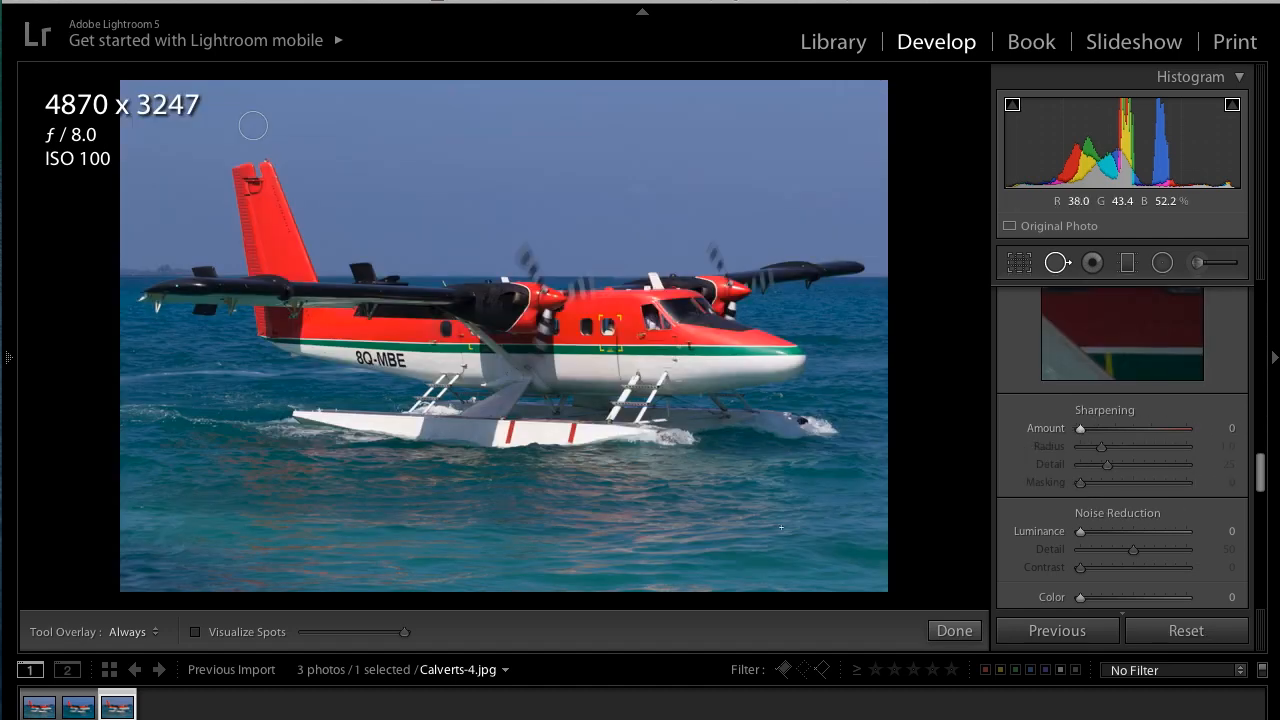
left_click(940, 630)
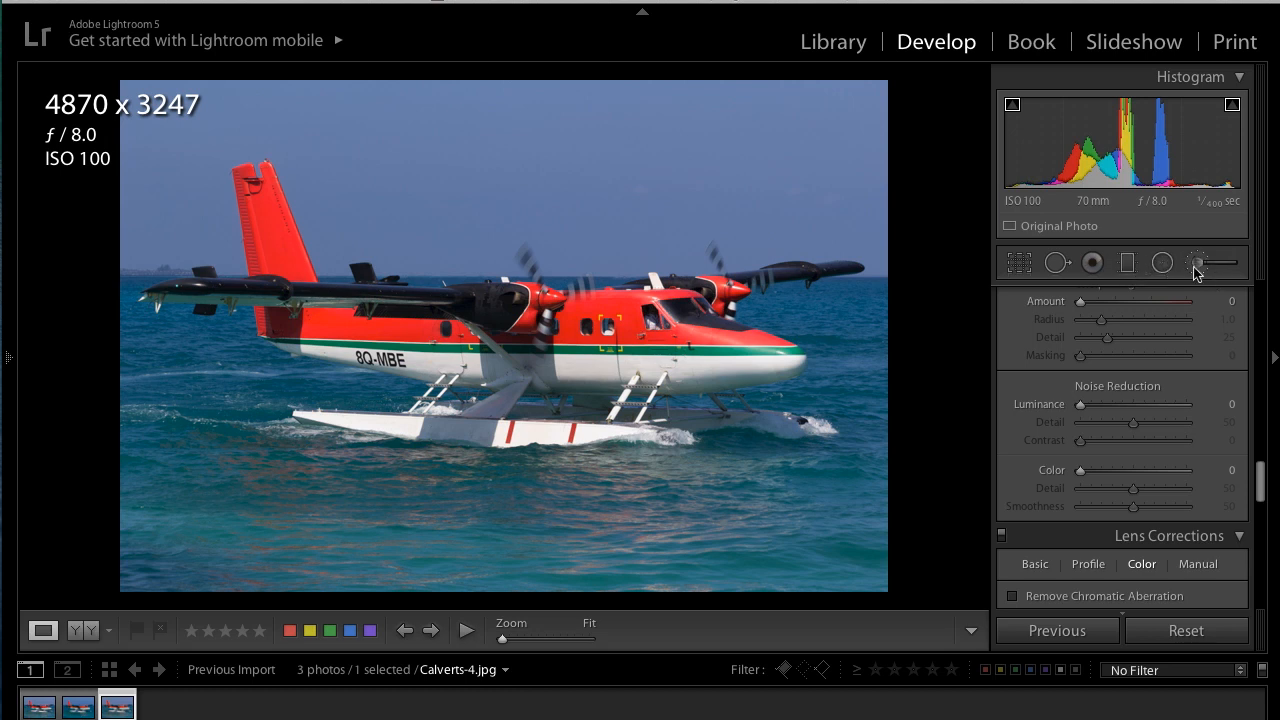
Step: Set Highlights to −20 and Whites to +11 in the tone adjustments, checking the whites for clipping
left_click_drag(1263, 480, 1266, 222)
left_click_drag(1263, 306, 1262, 314)
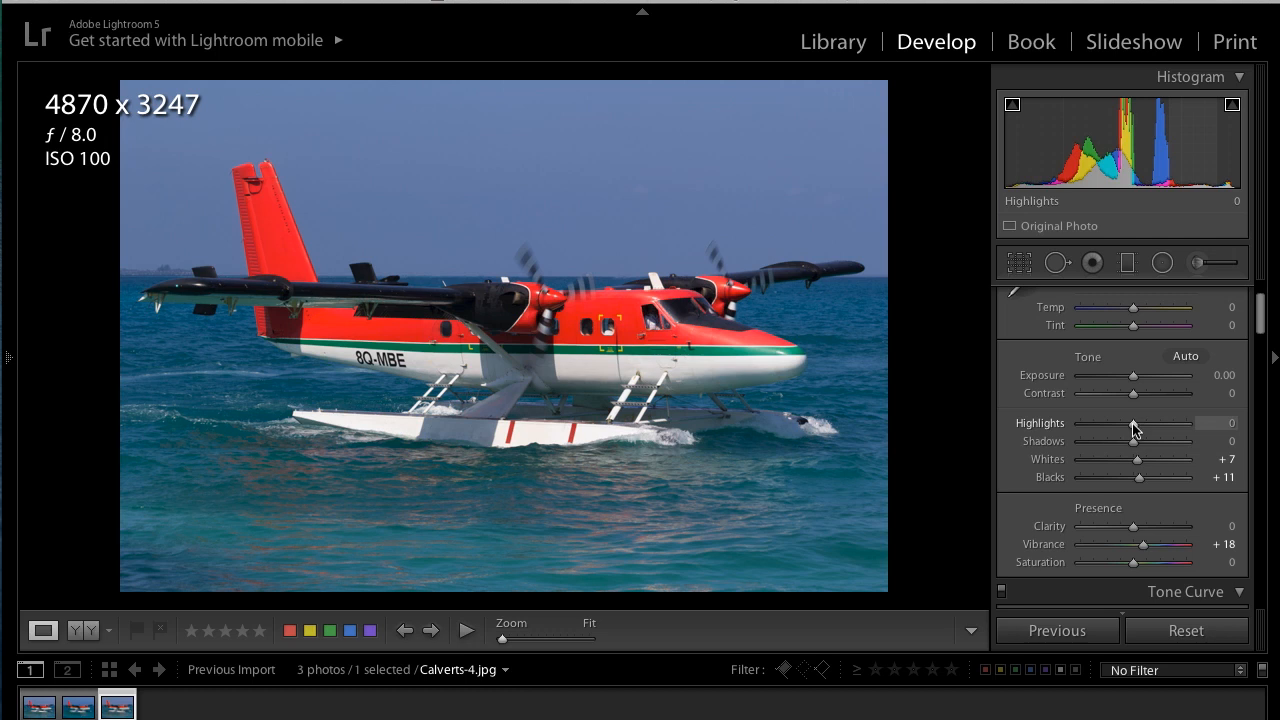
left_click_drag(1135, 428, 1123, 428)
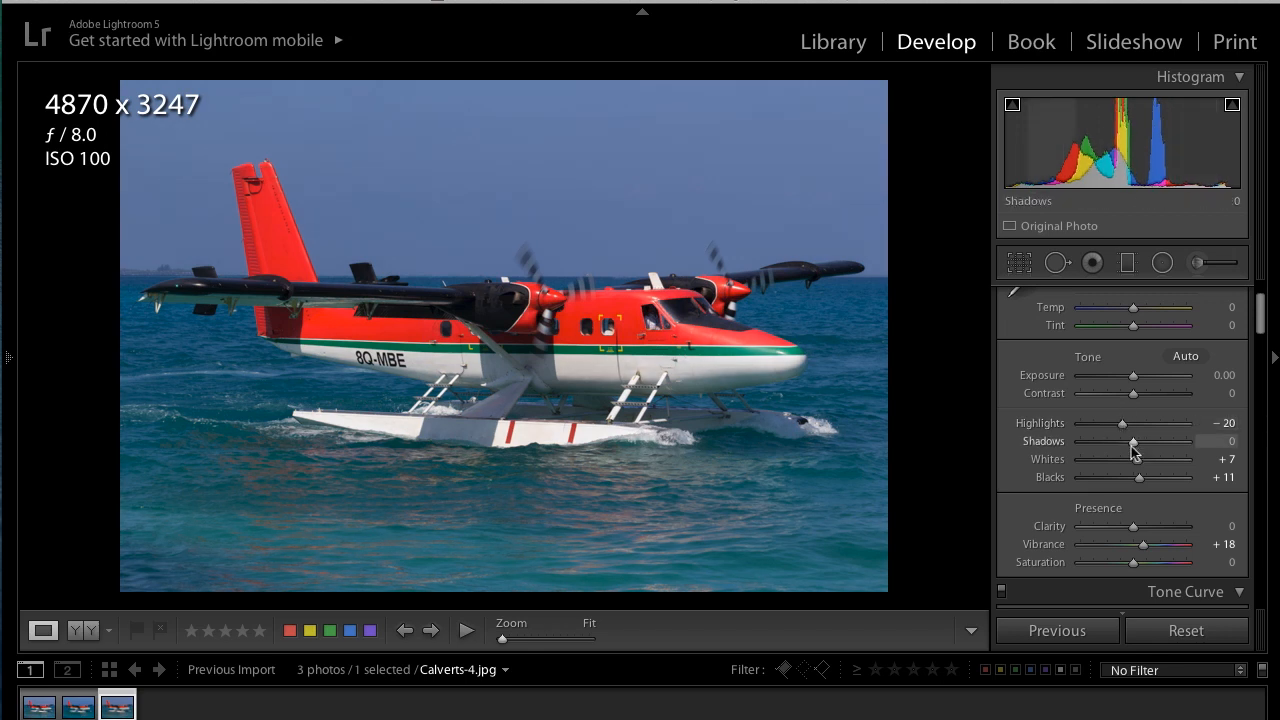
key("alt")
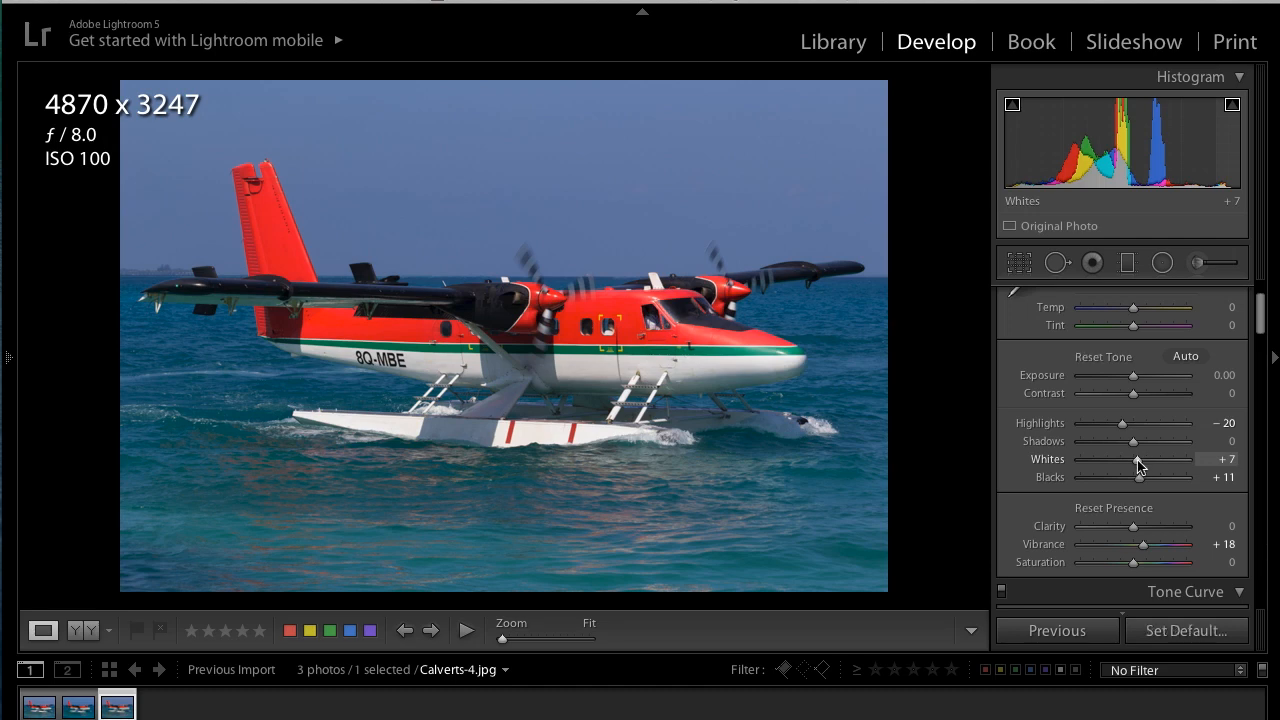
mouse_move(1138, 463)
left_mouse_down()
mouse_move(1247, 468)
mouse_move(1139, 468)
left_mouse_up()
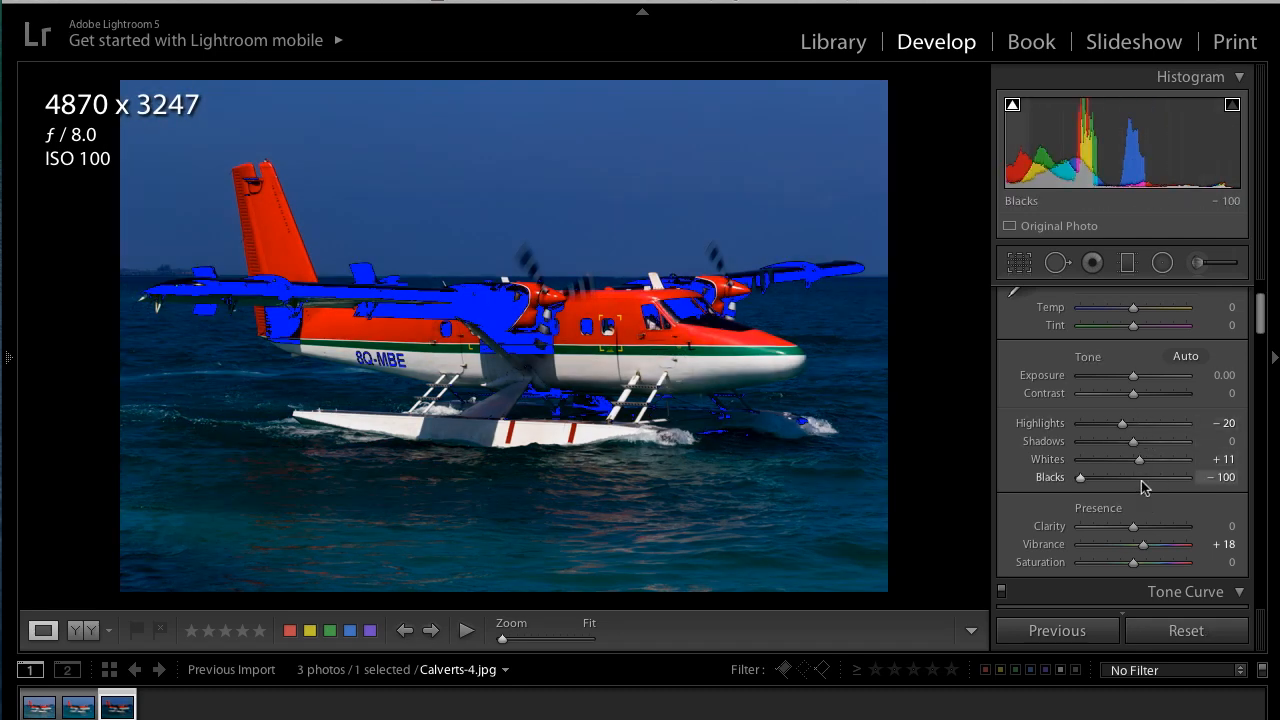
Step: Set Blacks to +18 while checking the shadows for clipping
key("alt")
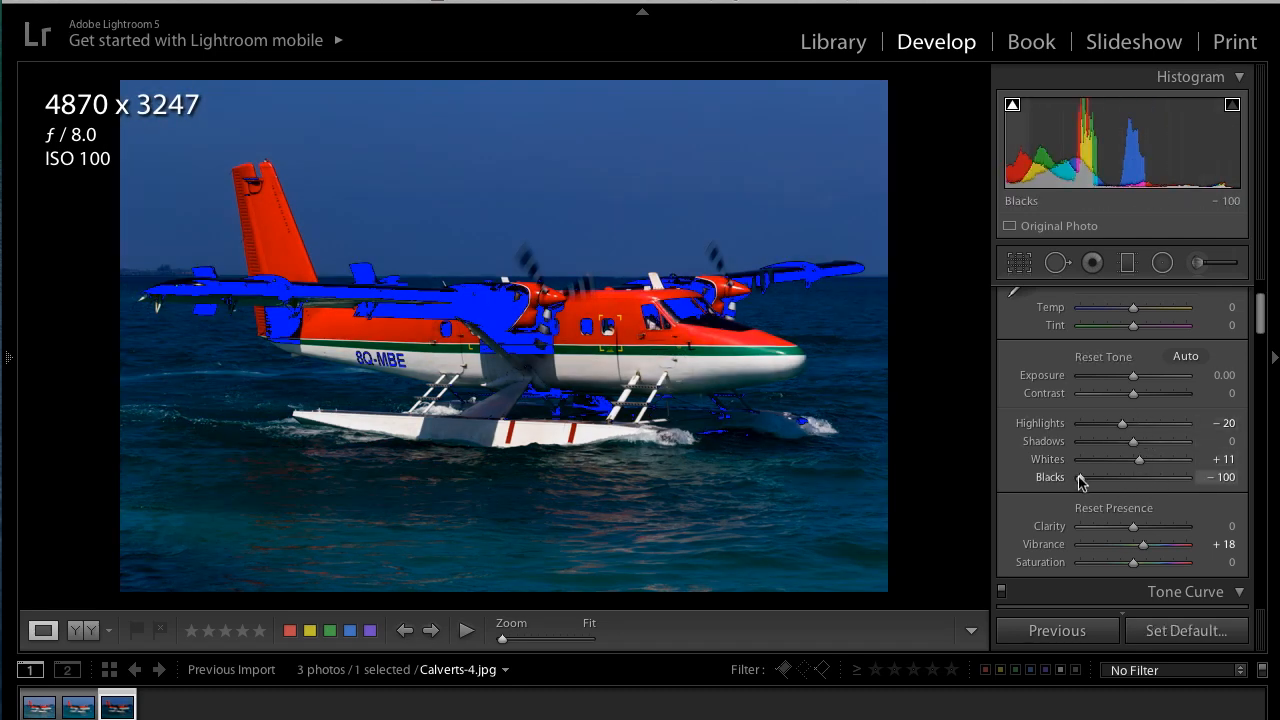
left_click_drag(1082, 480, 1145, 485)
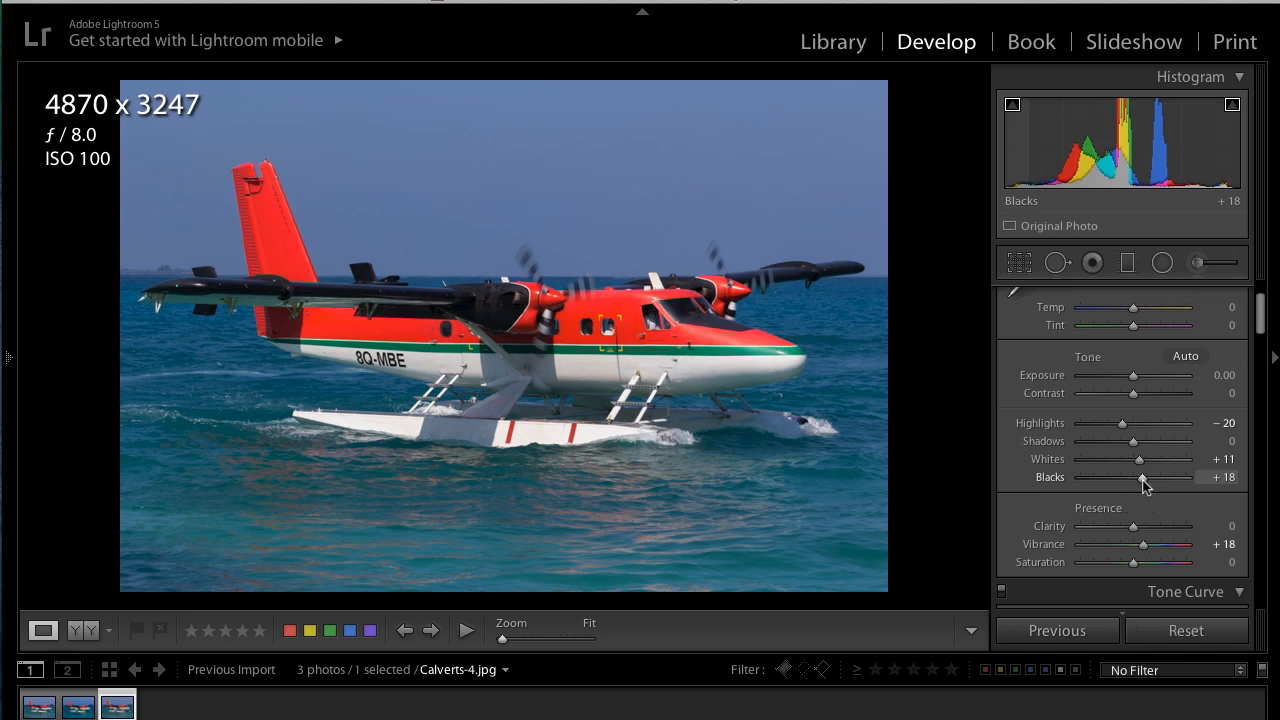
left_click_drag(1265, 318, 1265, 336)
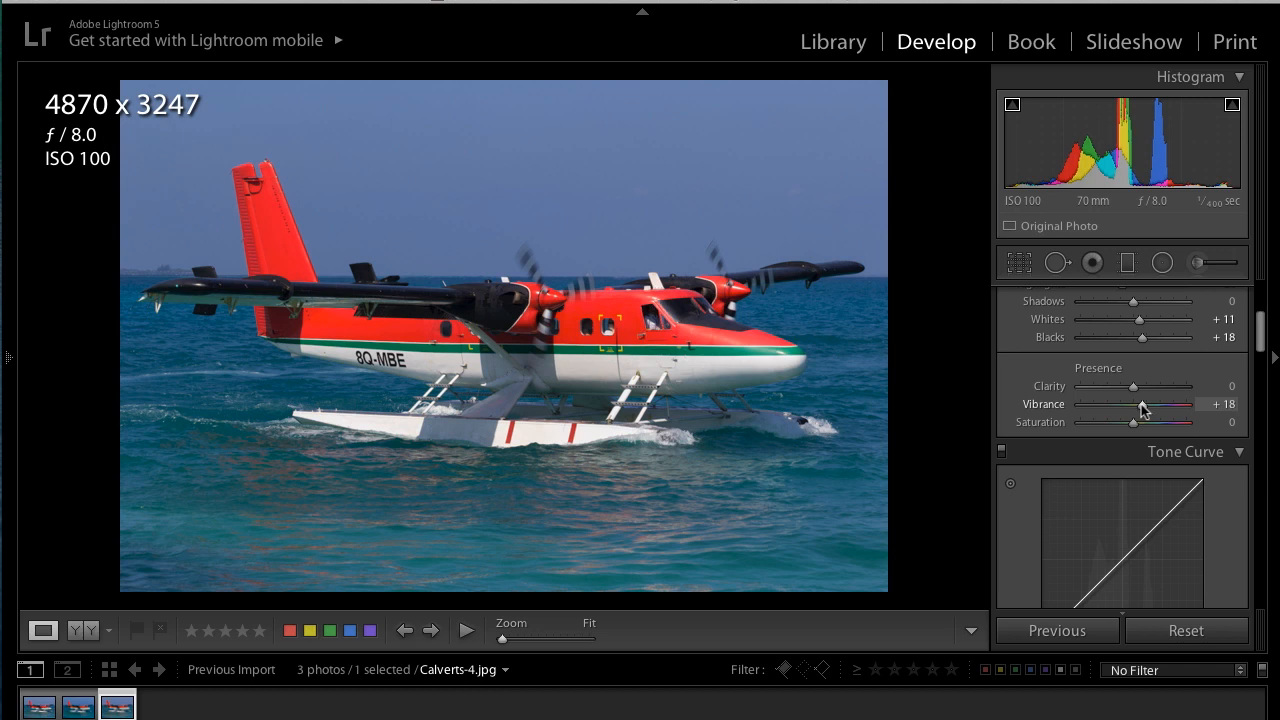
Step: Try a stronger Vibrance on the whole photo and return it to 0
left_click_drag(1143, 410, 1142, 410)
left_click_drag(1143, 407, 1173, 407)
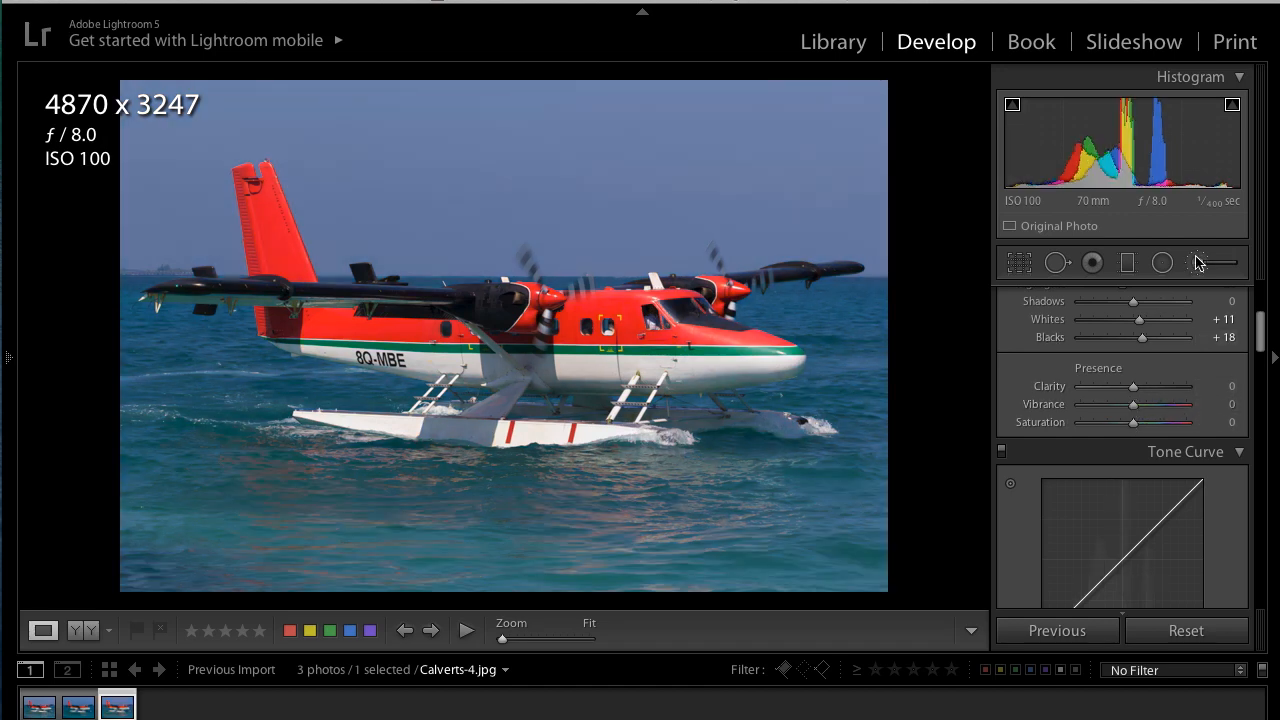
Step: Paint the water around the seaplane with the Adjustment Brush, using Exposure −0.19 and Saturation 30
left_click(1199, 262)
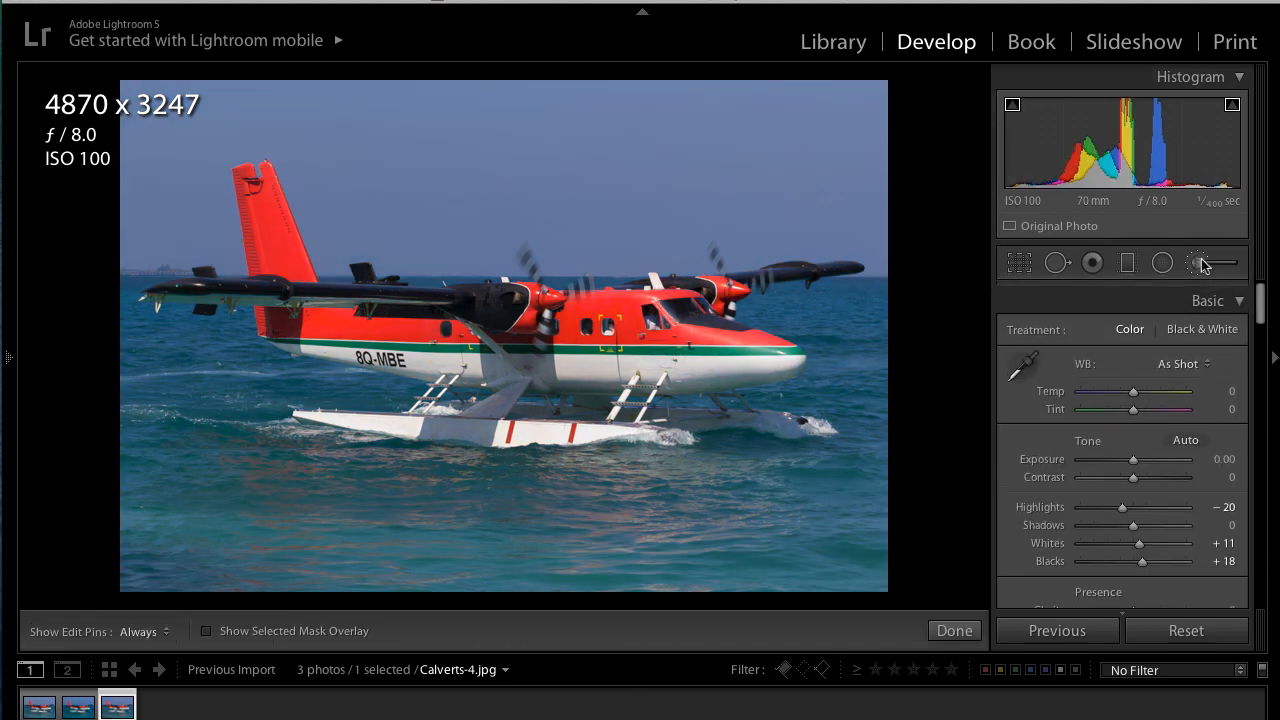
scroll(1163, 452, "down", 5)
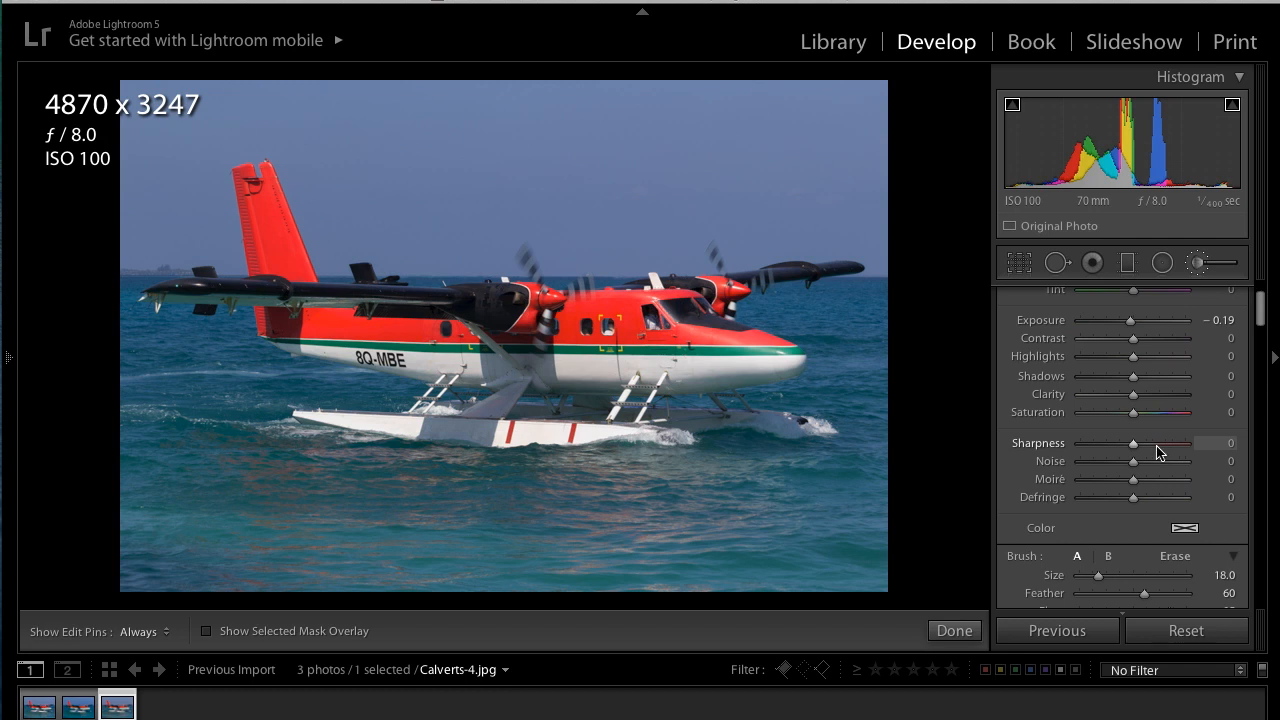
scroll(1135, 423, "down", 3)
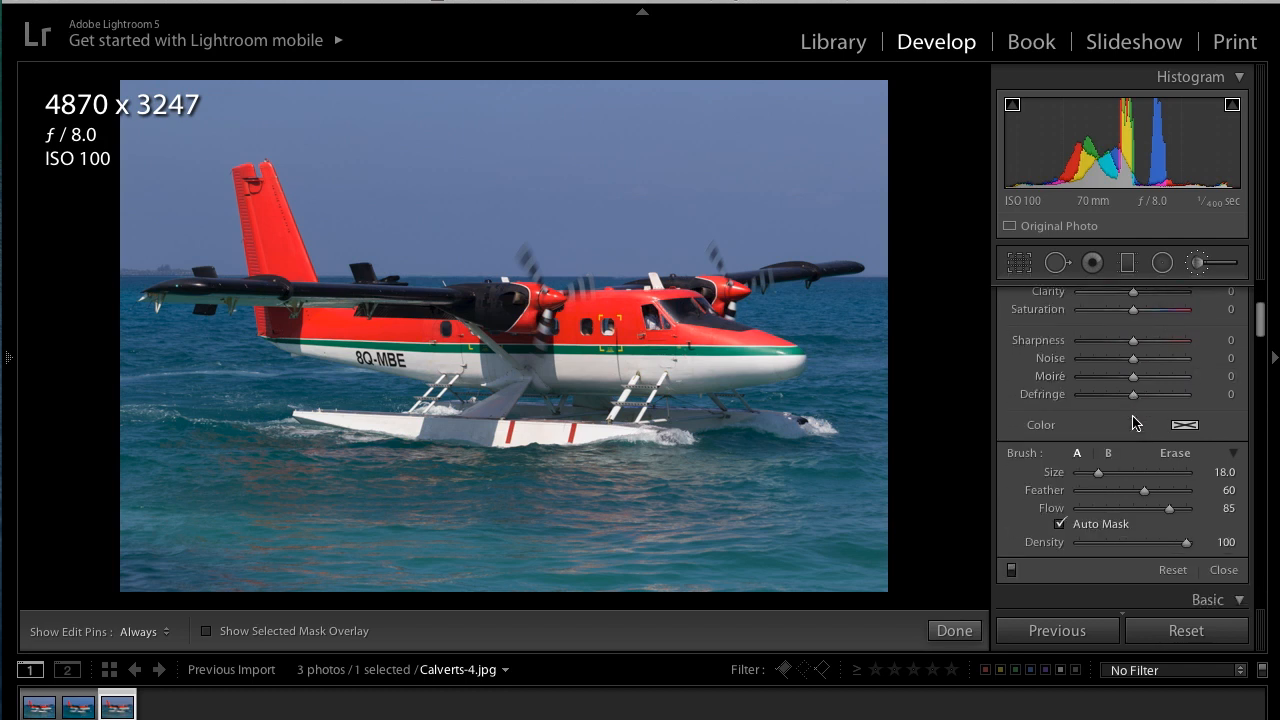
scroll(1135, 423, "up", 3)
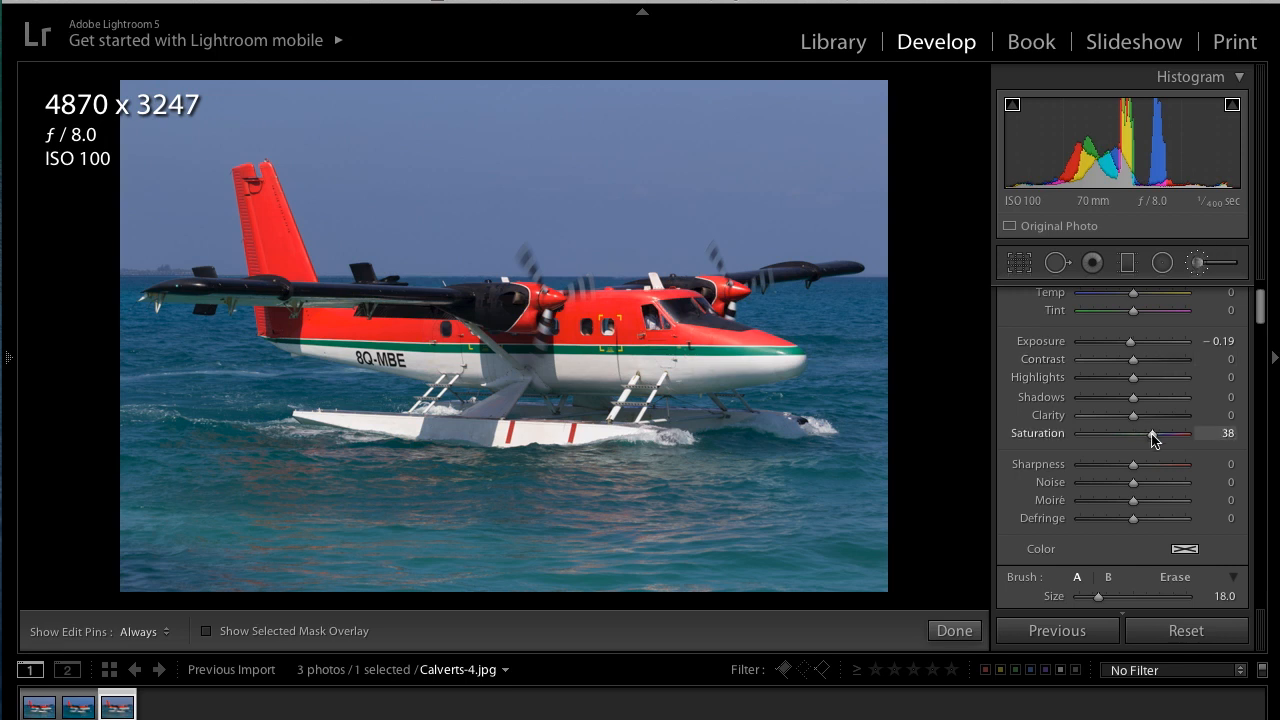
key("h")
key("h")
key("h")
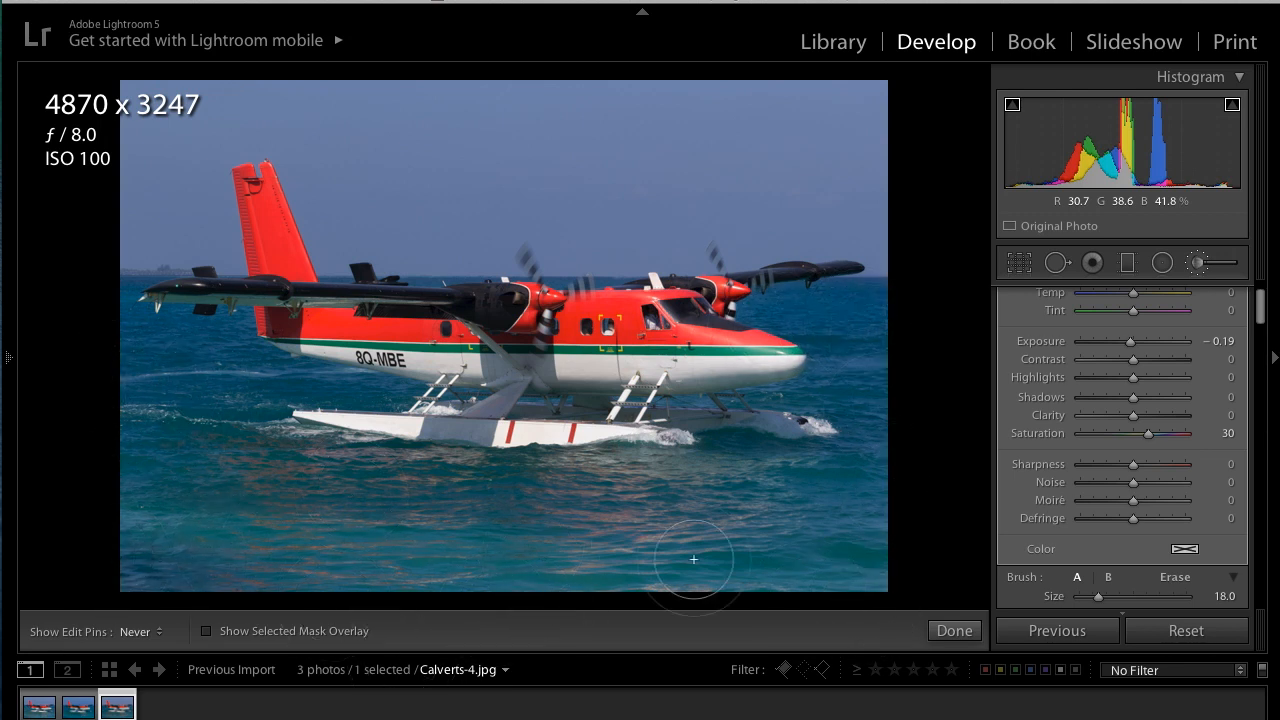
Step: Check the brushed area of the water with the edit pin and the selected mask overlay shown
key("h")
left_click(207, 633)
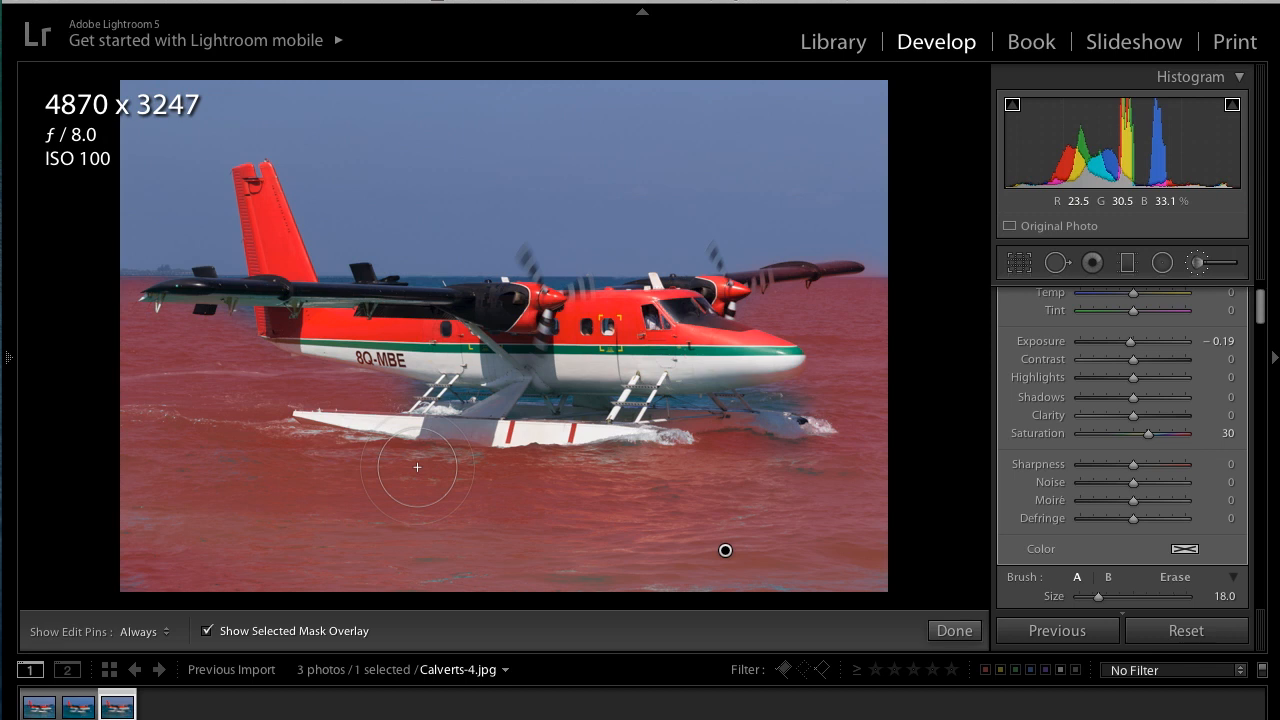
key("h")
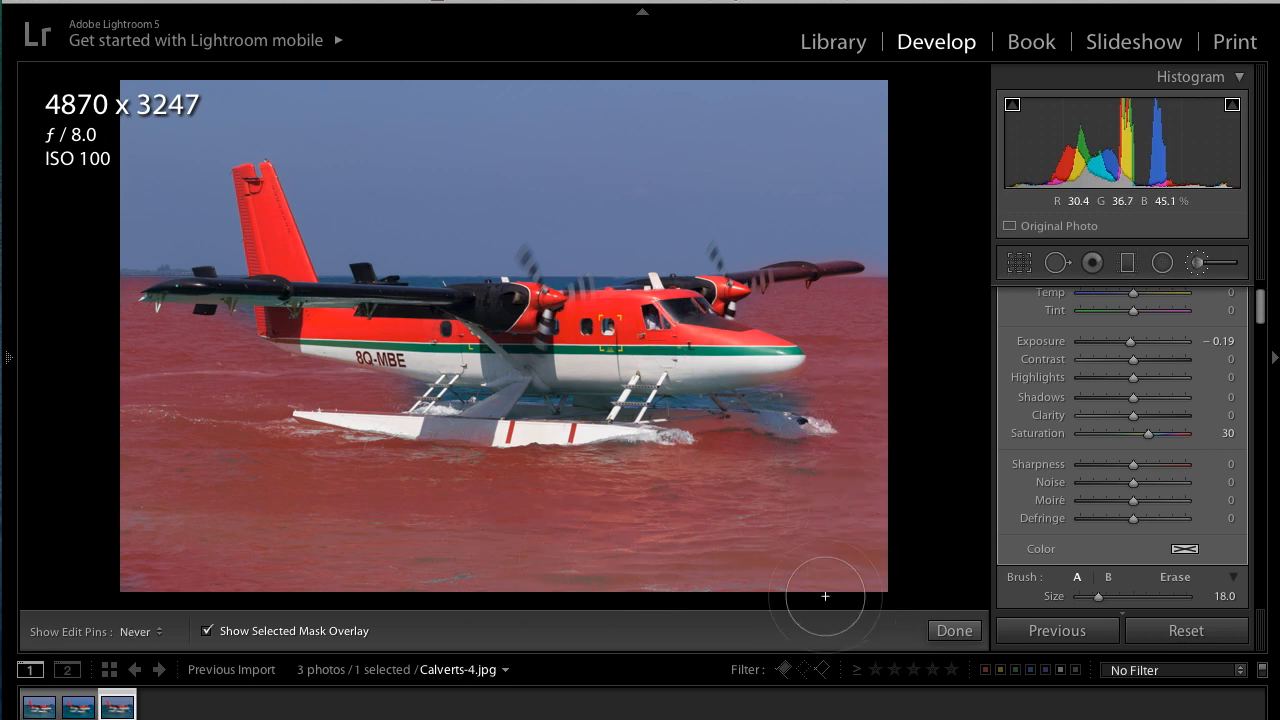
key("h")
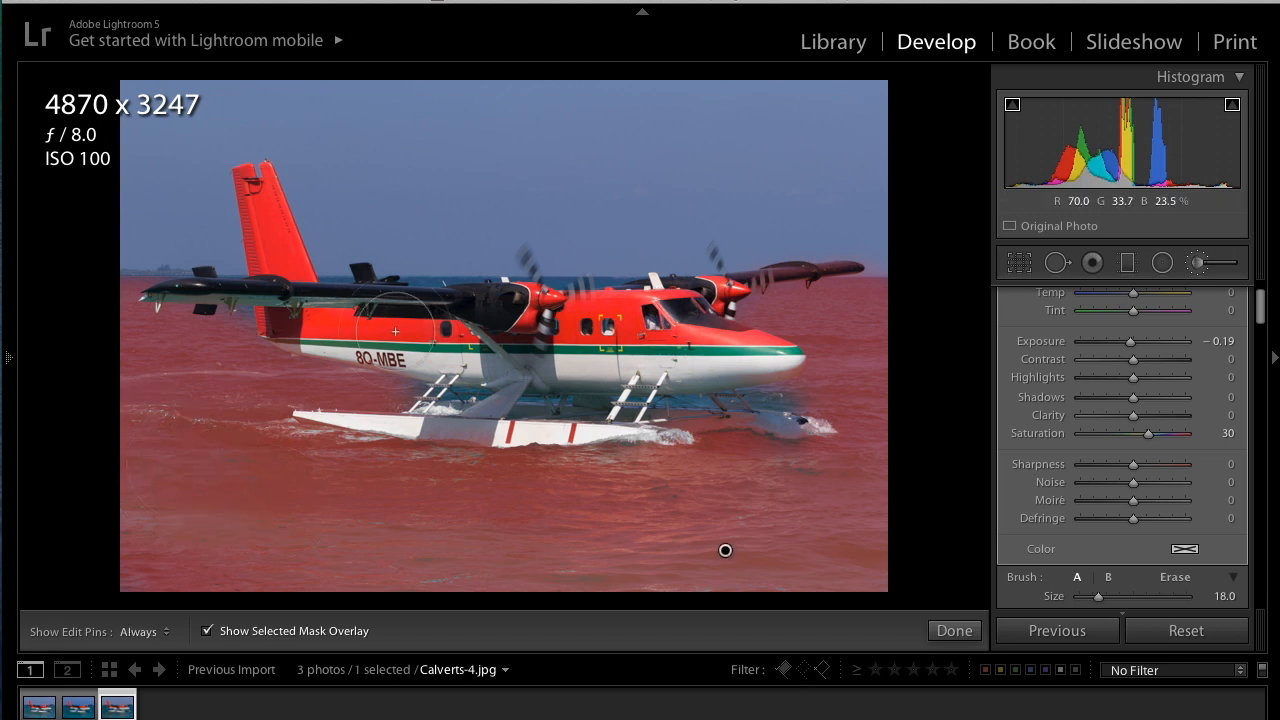
Step: Erase the brush mask from the seaplane's fuselage with a size 9 brush and finish the brush adjustment
scroll(373, 321, "down", 5)
scroll(374, 321, "up", 3)
key("alt")
mouse_move(300, 337)
left_mouse_down()
mouse_move(344, 326)
mouse_move(260, 206)
left_mouse_up()
mouse_move(486, 335)
left_mouse_down()
mouse_move(731, 337)
mouse_move(675, 332)
mouse_move(775, 364)
left_mouse_up()
left_click_drag(760, 317, 750, 321)
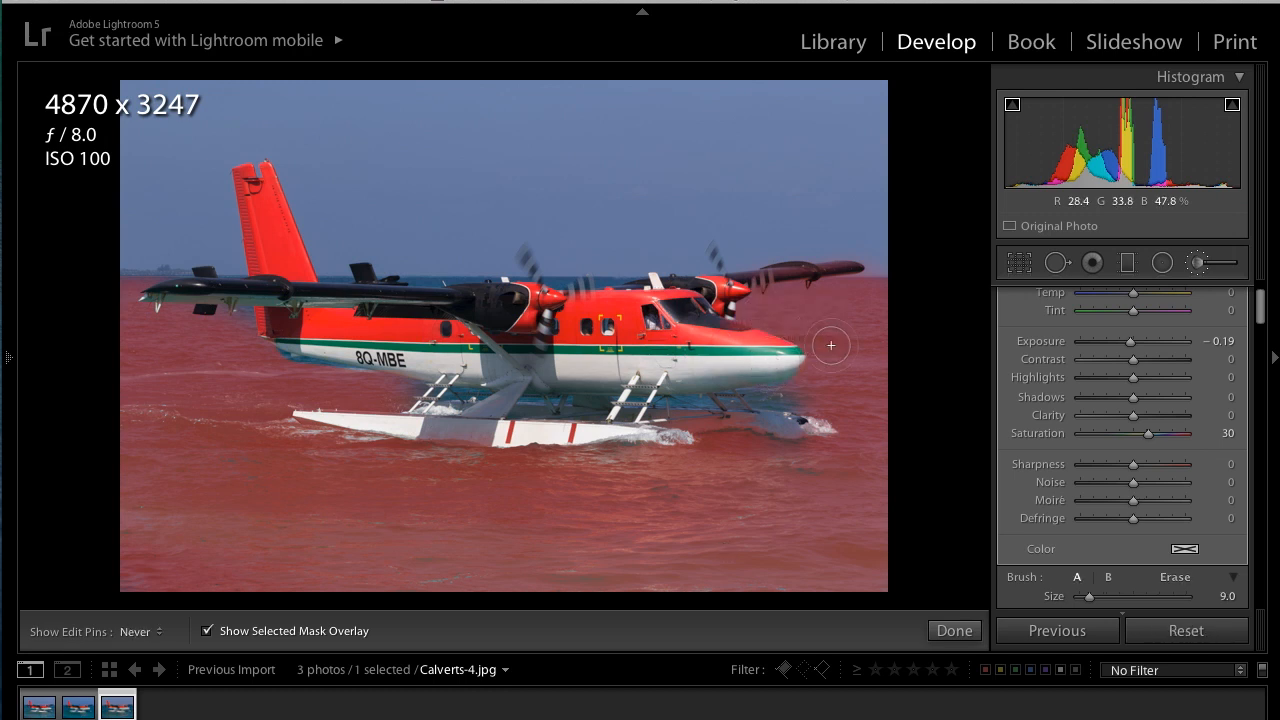
key("h")
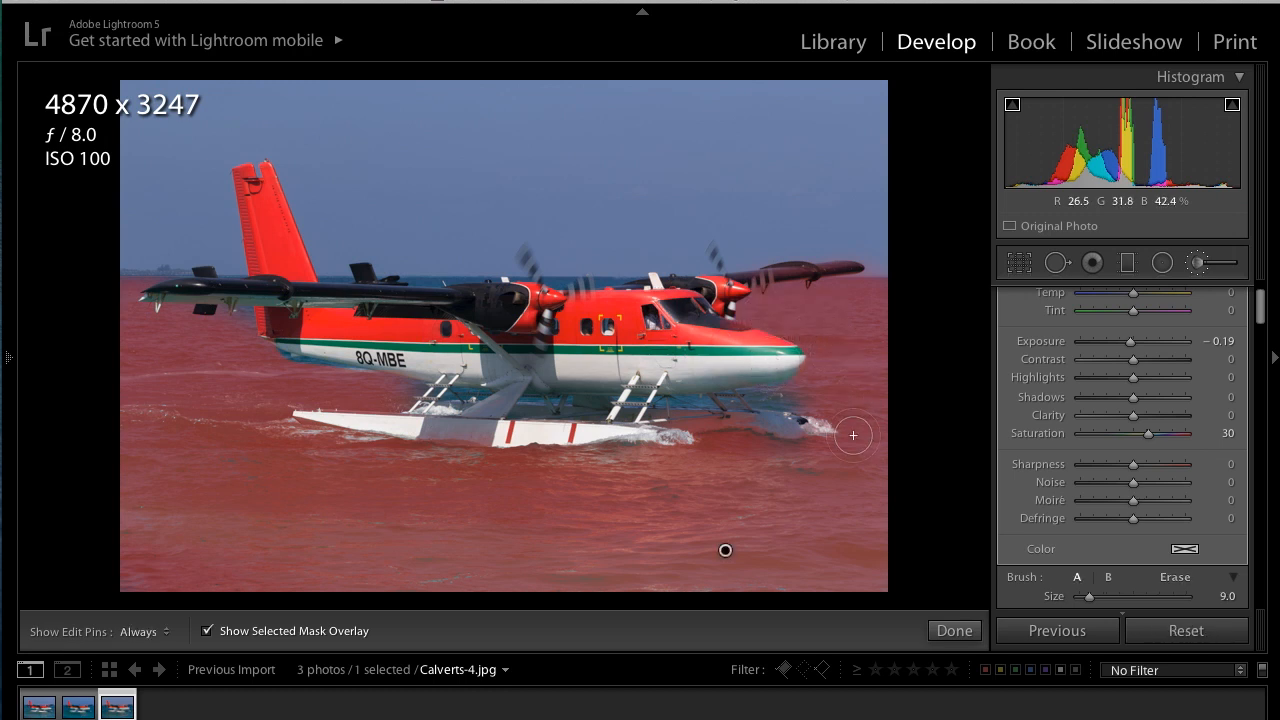
left_click(955, 631)
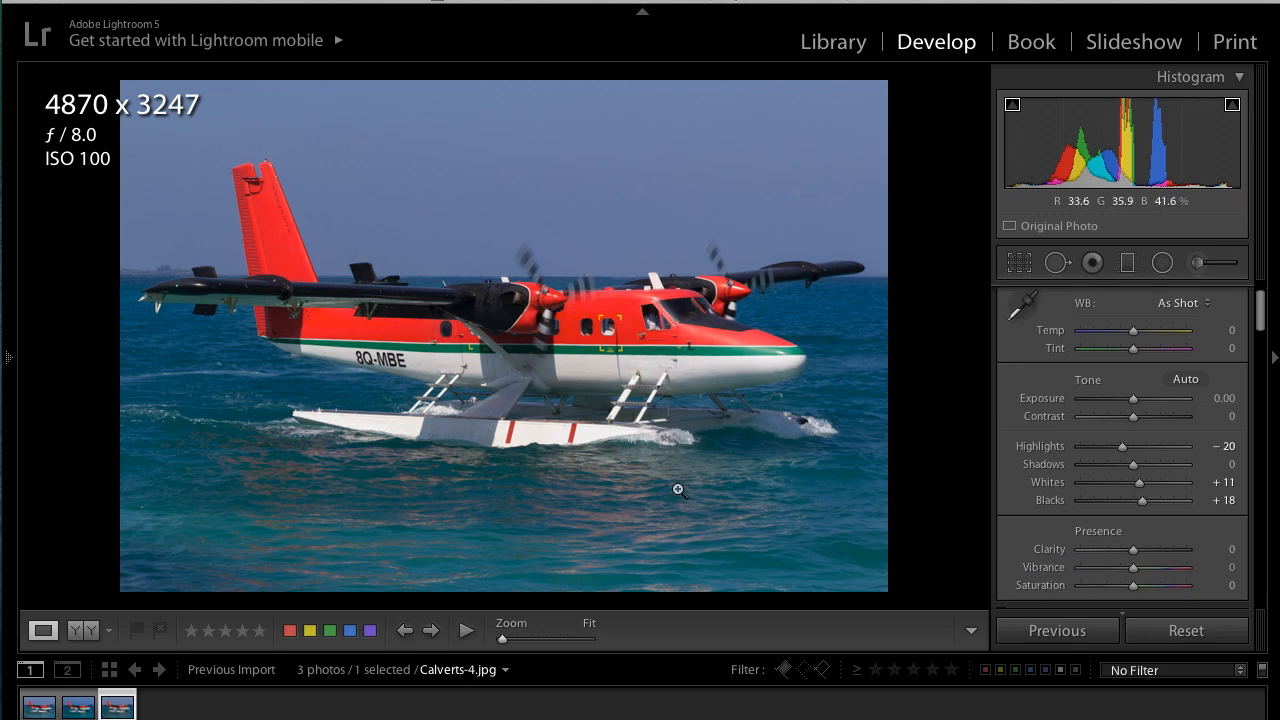
Step: Try Remove Chromatic Aberration and the Defringe eyedropper in the color lens corrections, and leave both off
scroll(1093, 480, "down", 15)
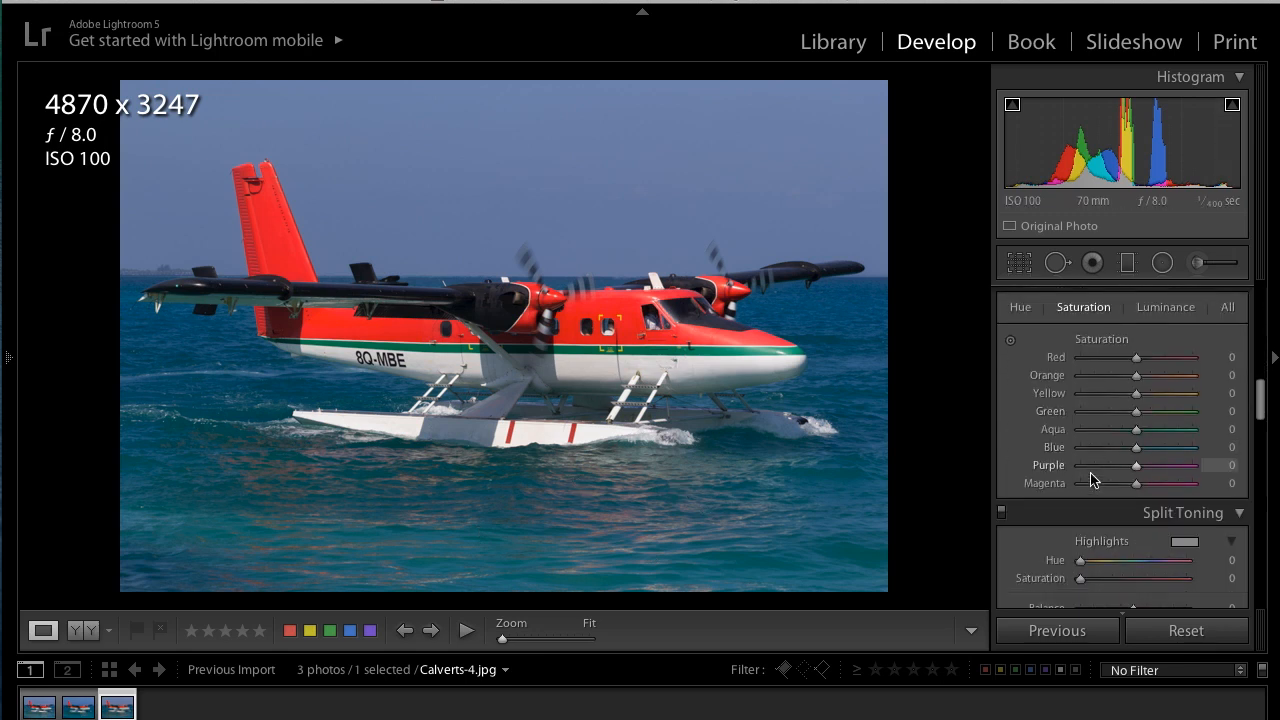
scroll(1092, 477, "down", 4)
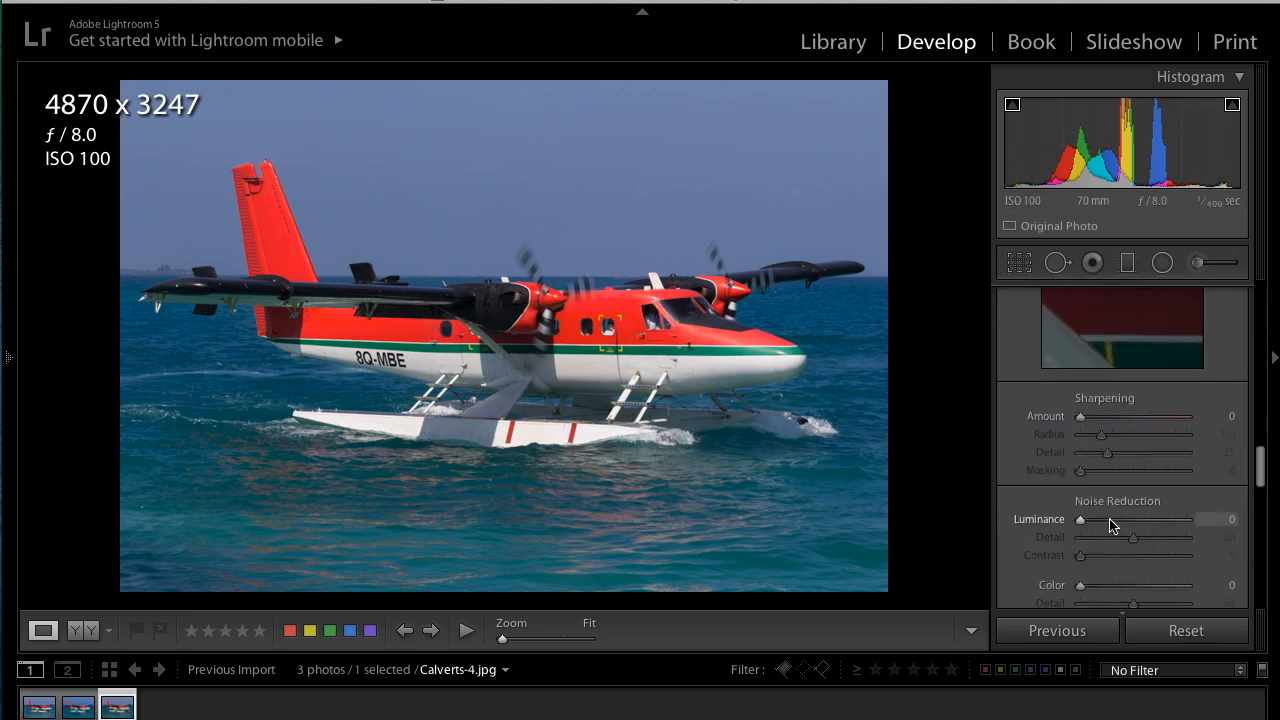
scroll(1111, 526, "down", 3)
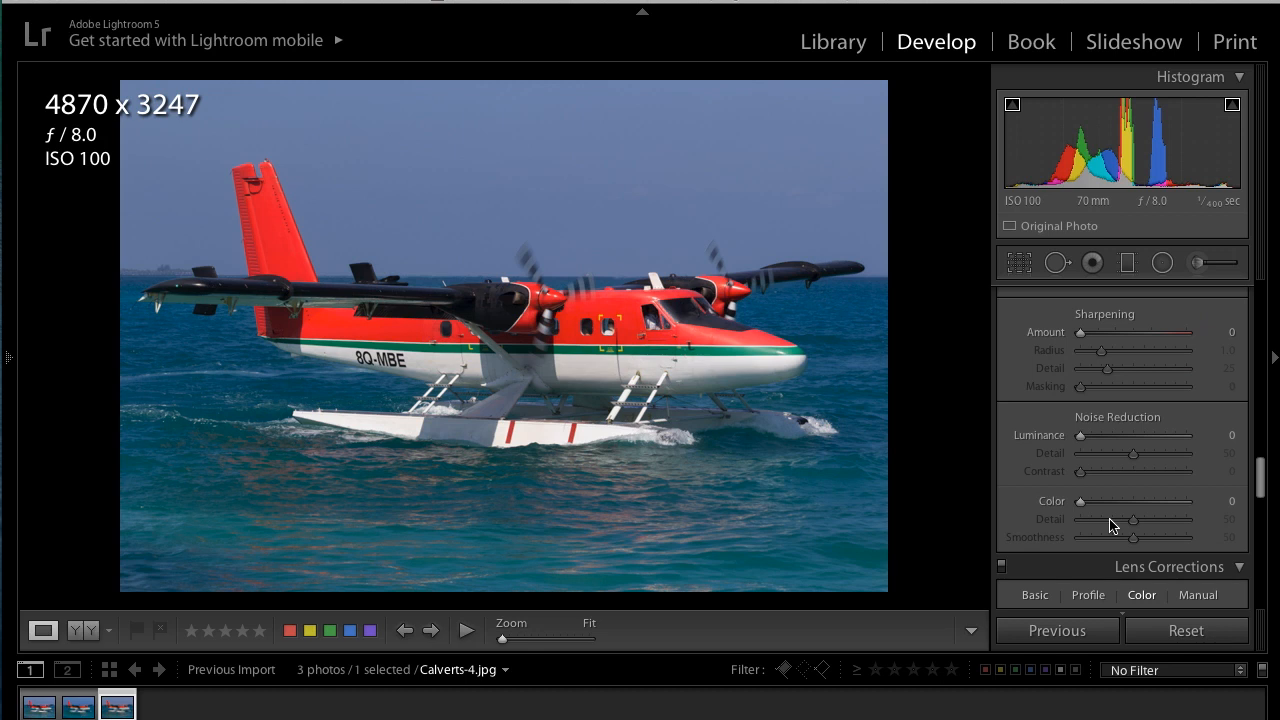
scroll(1084, 450, "down", 3)
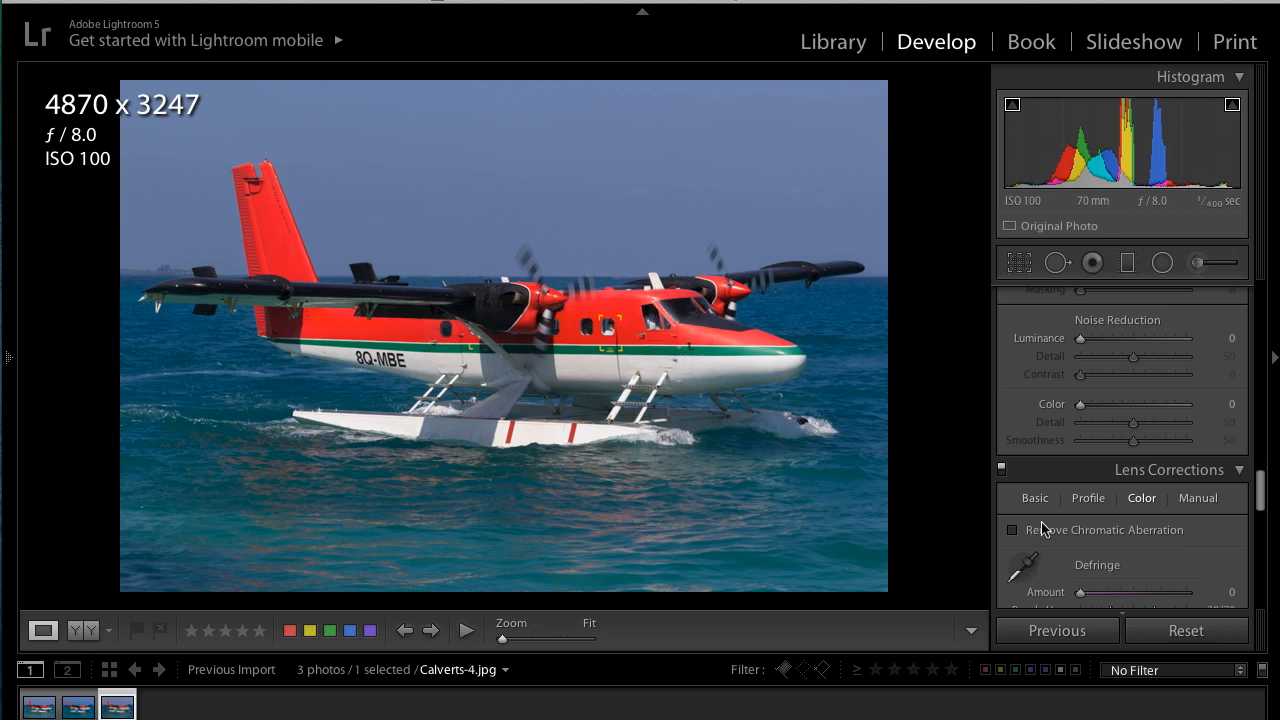
scroll(1041, 530, "down", 4)
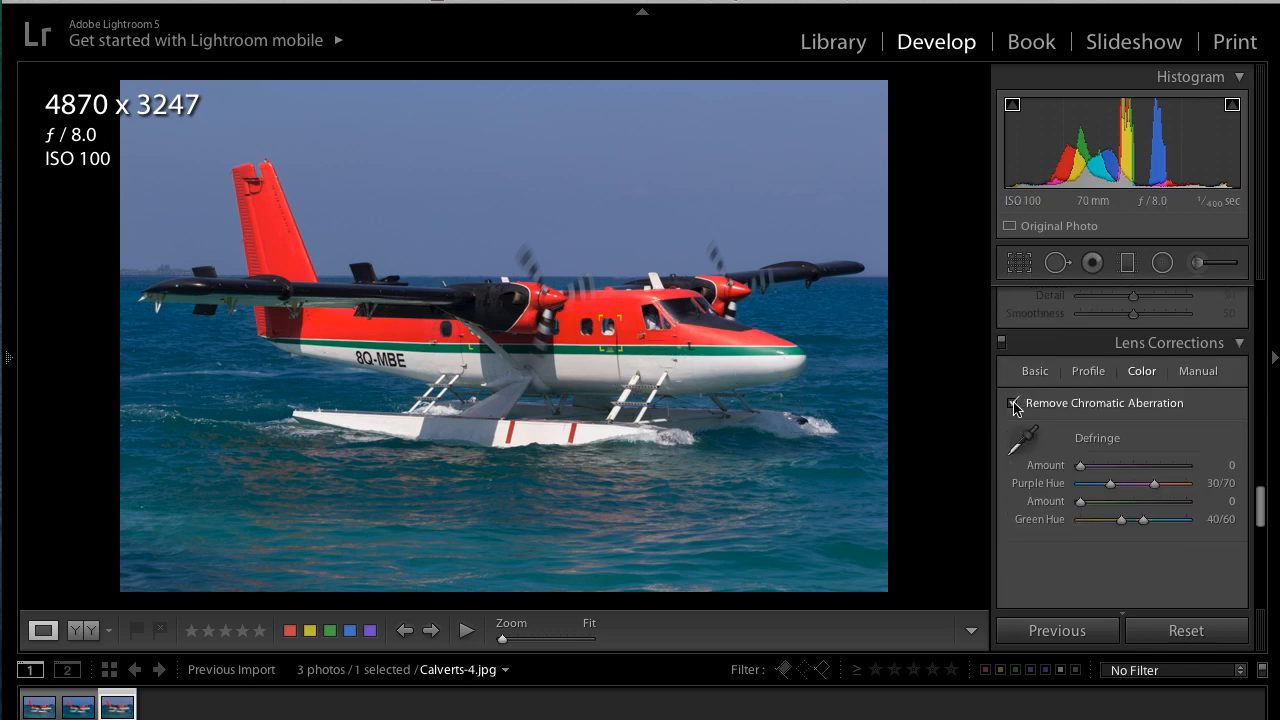
left_click(1024, 439)
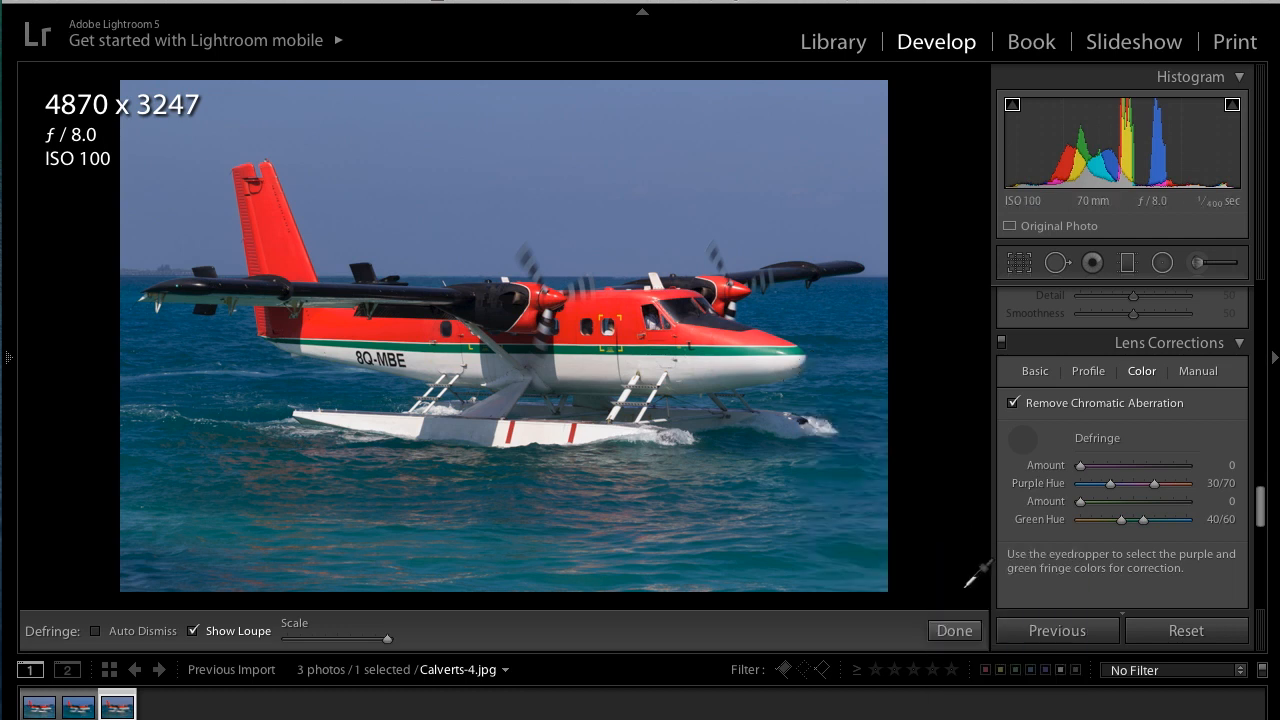
left_click(954, 630)
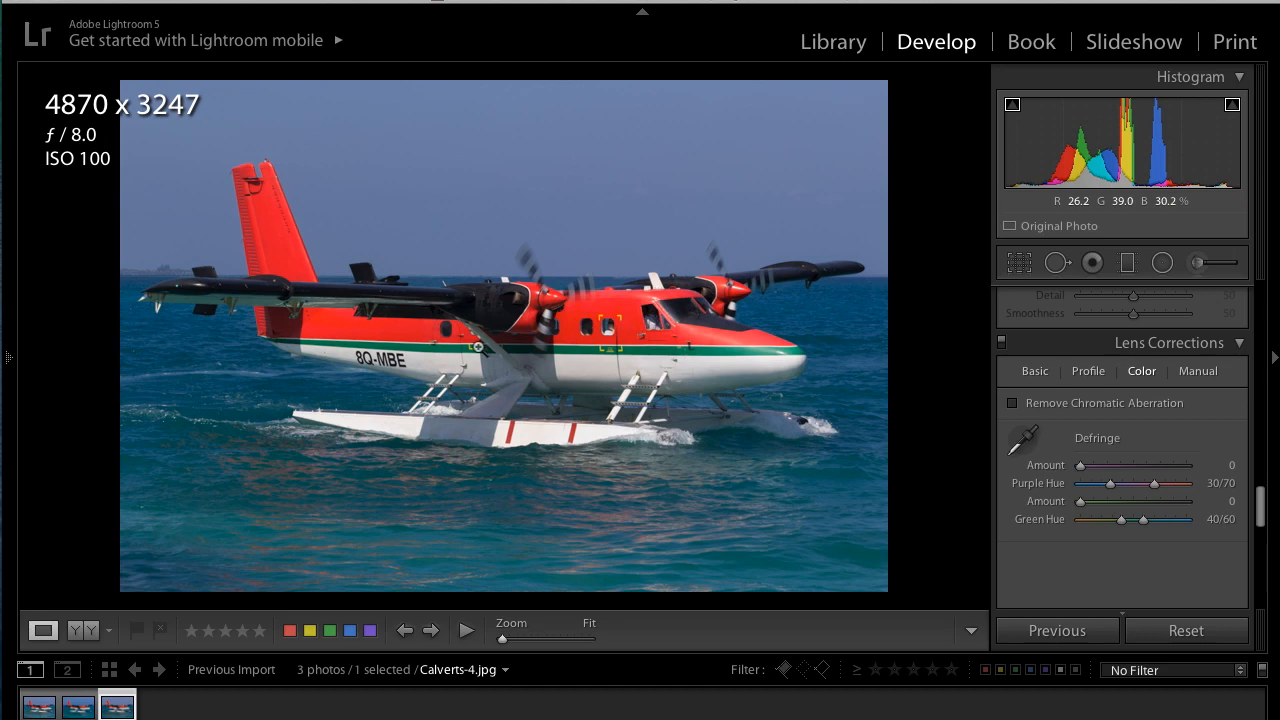
Step: Open the adjusted seaplane photo for editing in Adobe Photoshop CS6
right_click(478, 350)
mouse_move(512, 371)
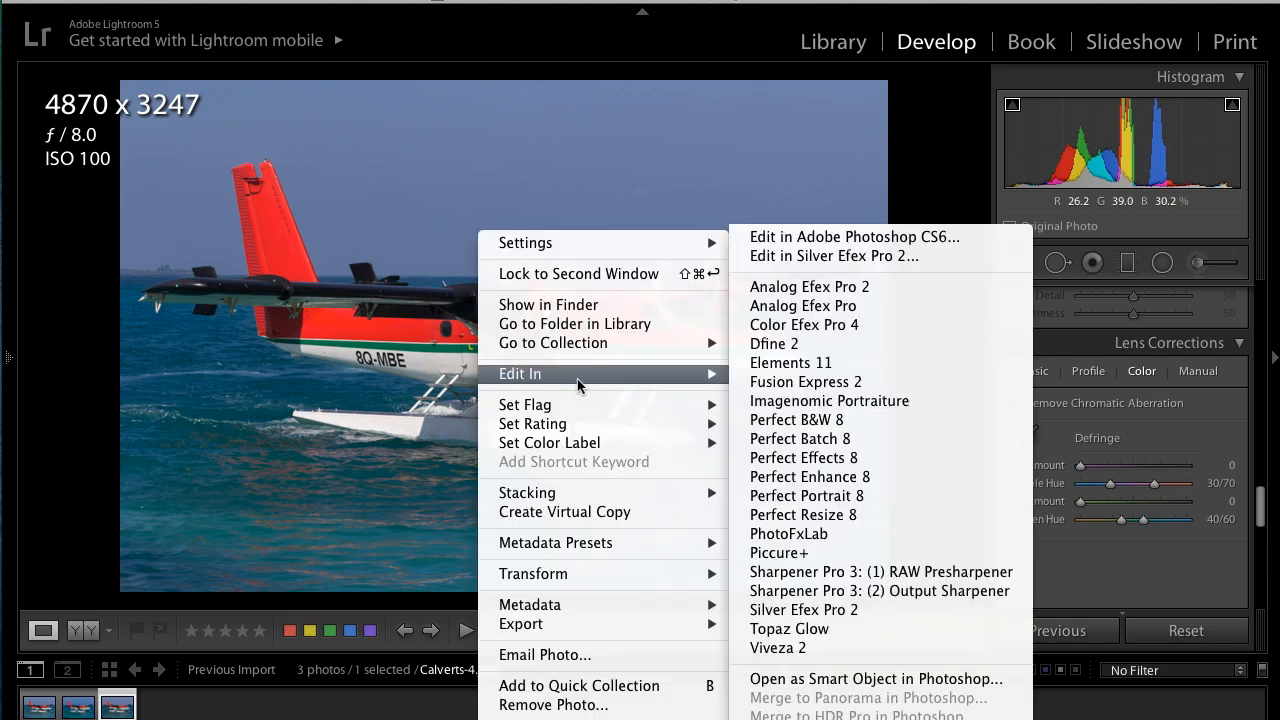
left_click(858, 237)
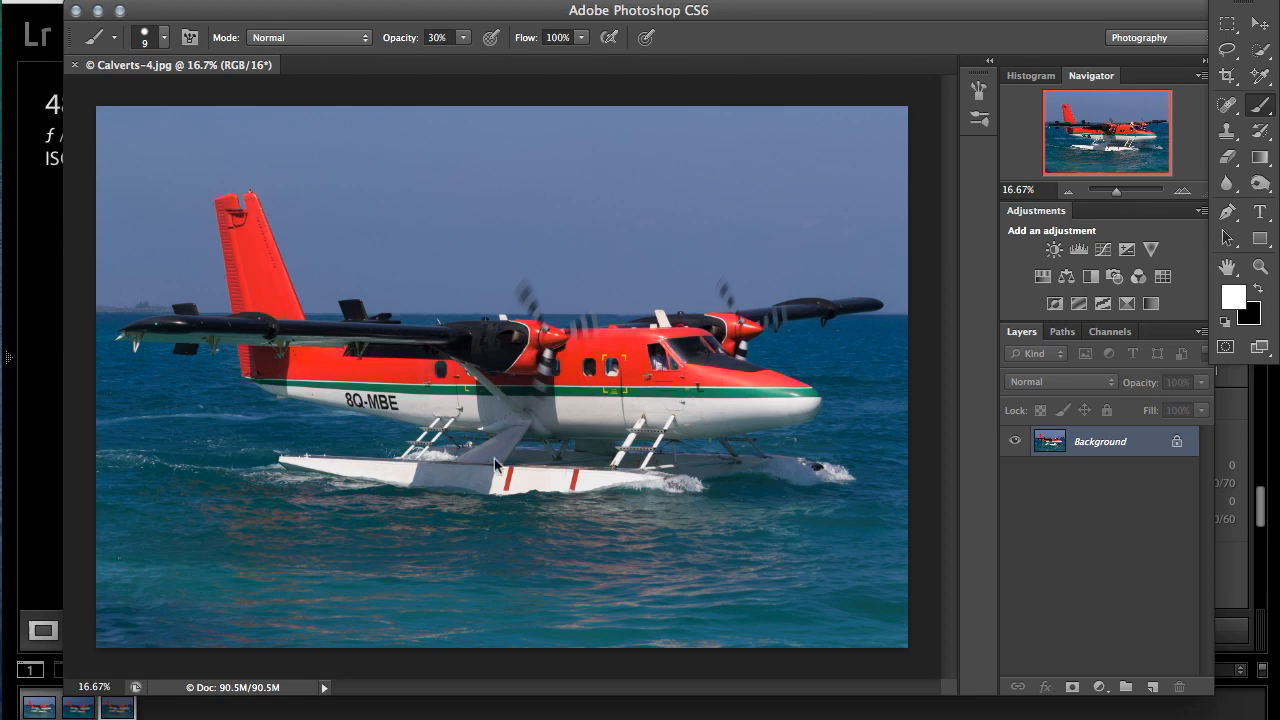
Step: Resize the image to 3000 pixels wide with constrained proportions and Bicubic Smoother (best for enlargement) resampling
left_click(254, 0)
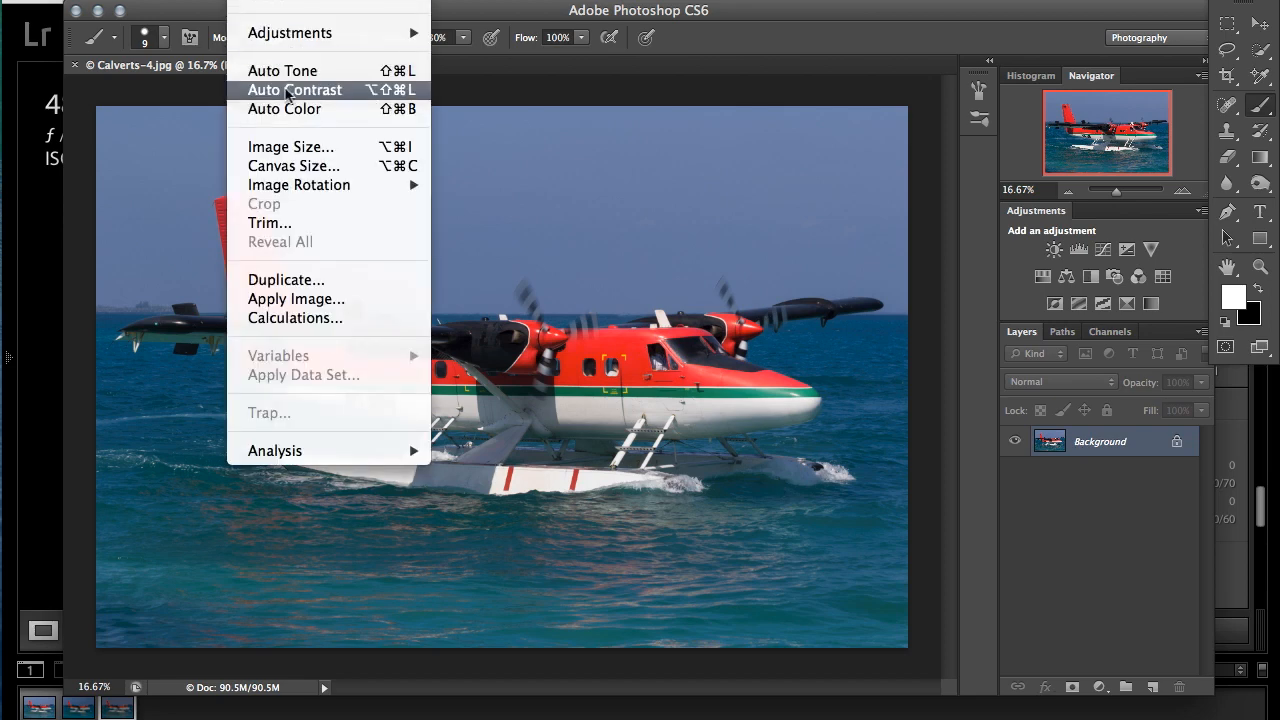
left_click(292, 143)
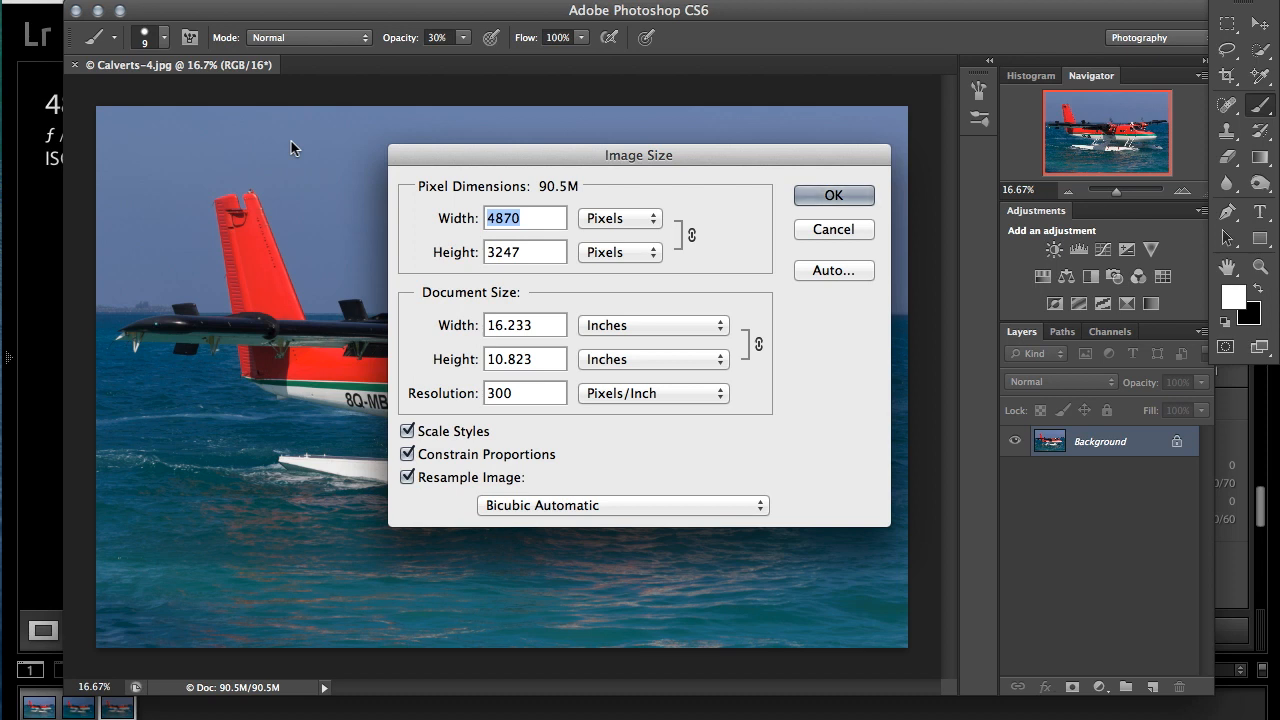
type("3000")
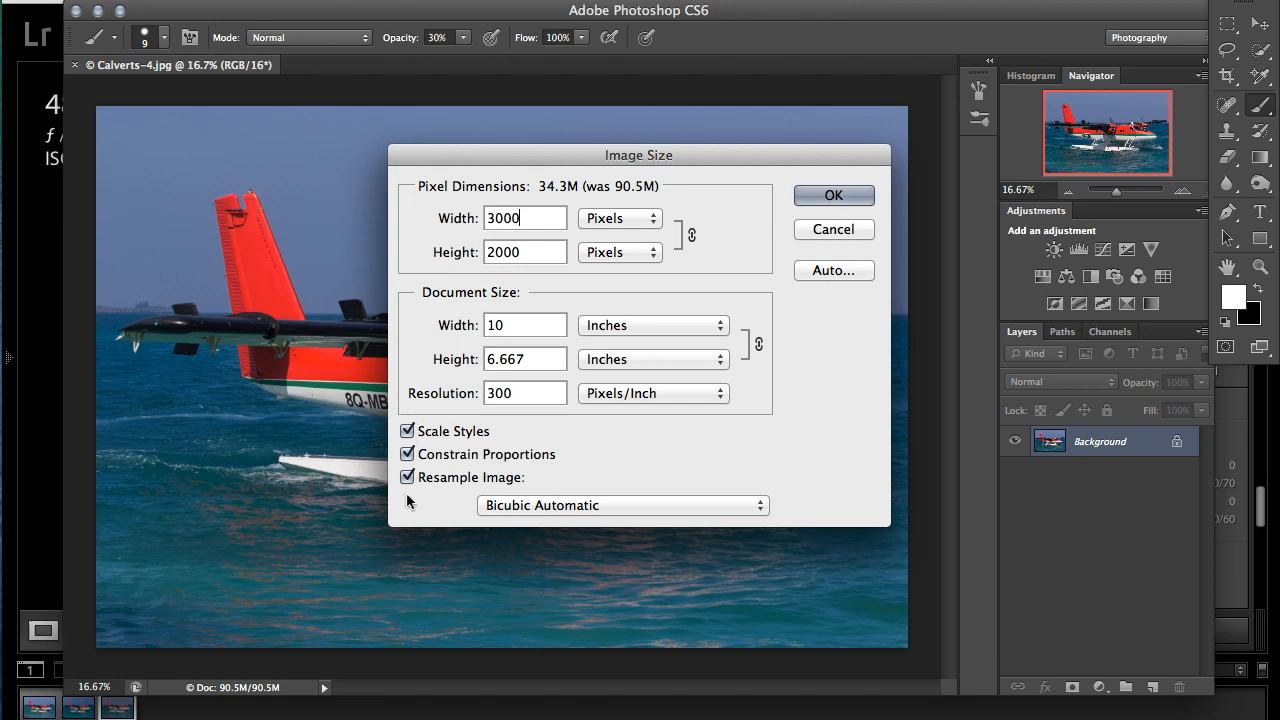
left_click(537, 505)
left_click(562, 470)
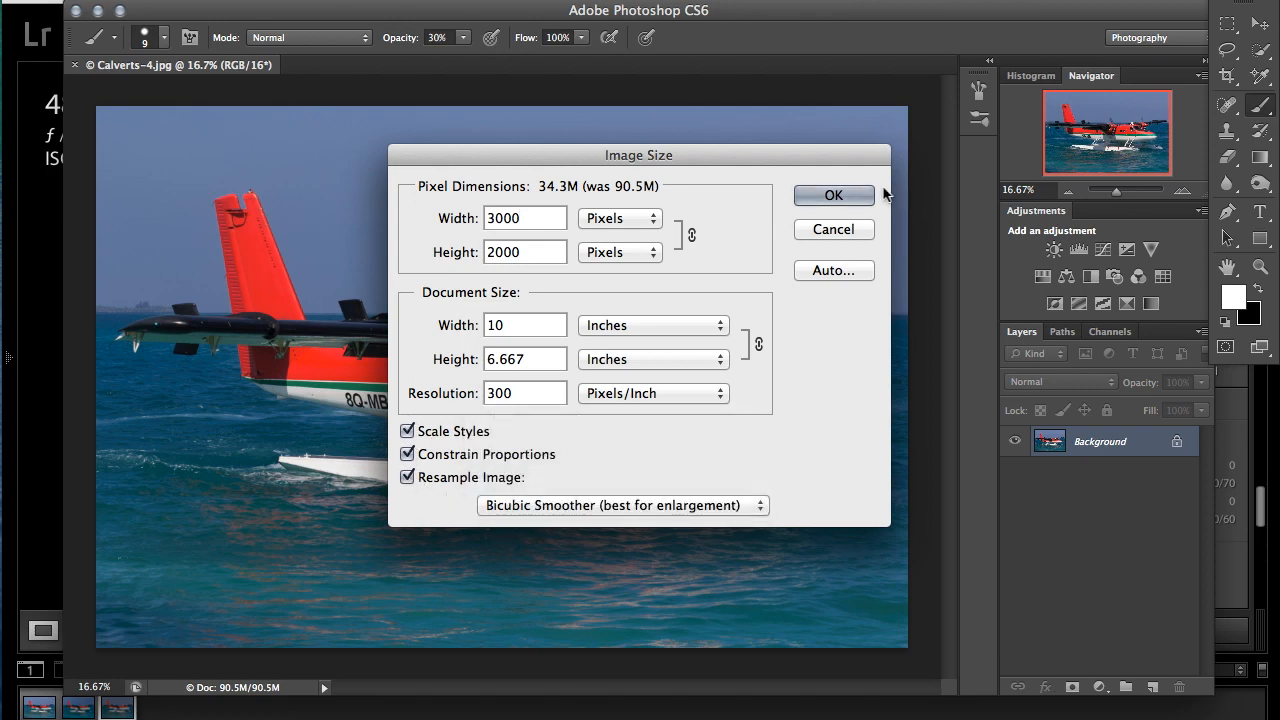
left_click(850, 195)
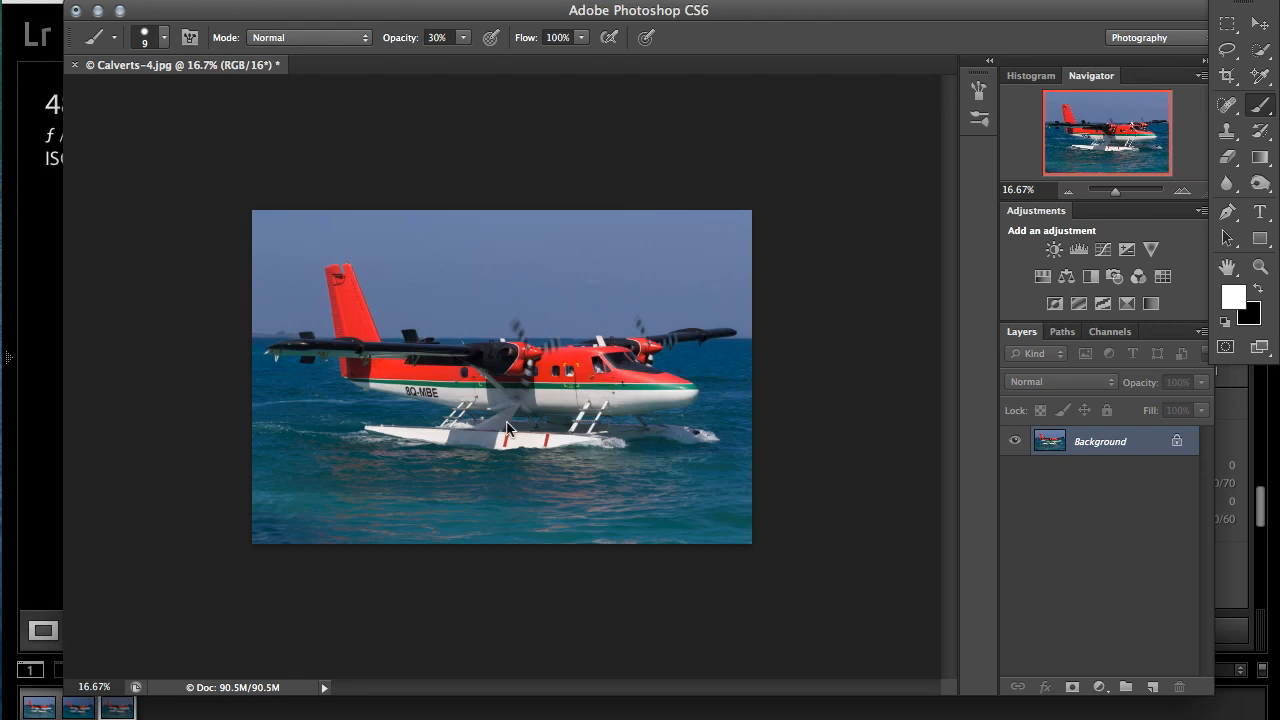
Step: Reduce the photo's noise with the Nik Collection filter Dfine 2, using the Automatic measuring method
key("super+plus")
key("super+plus")
key("super+plus")
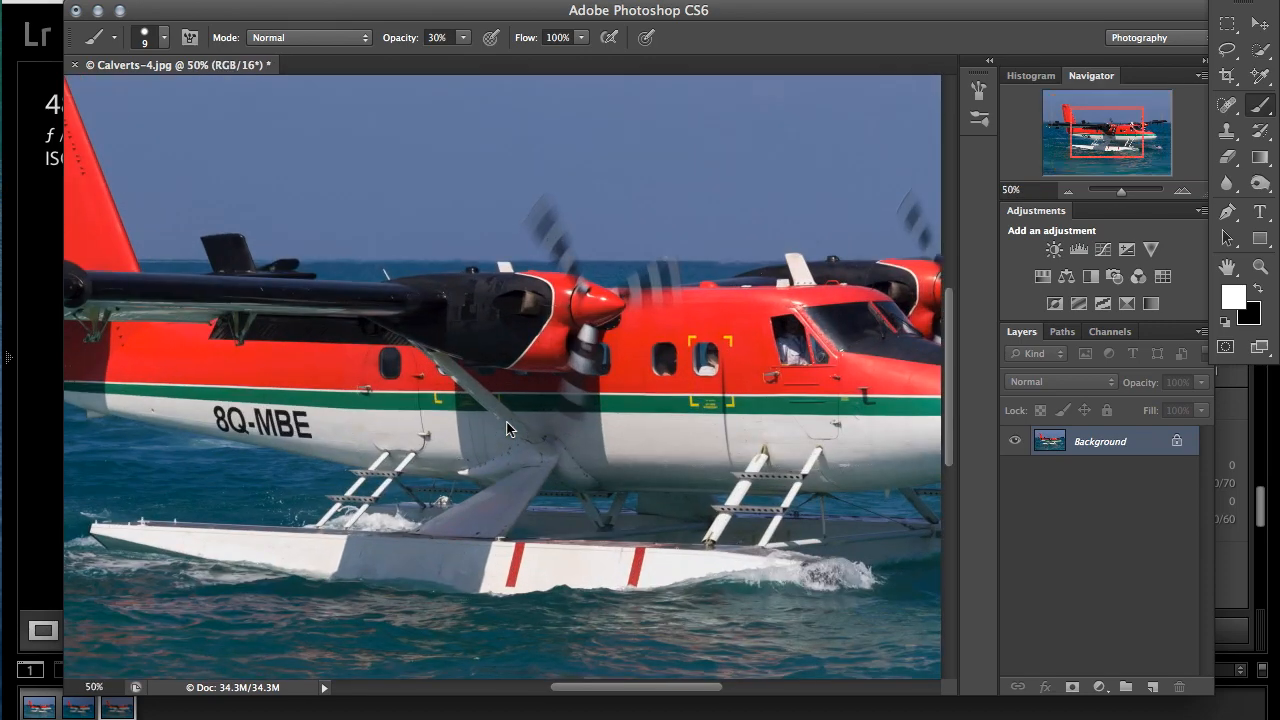
key("super+plus")
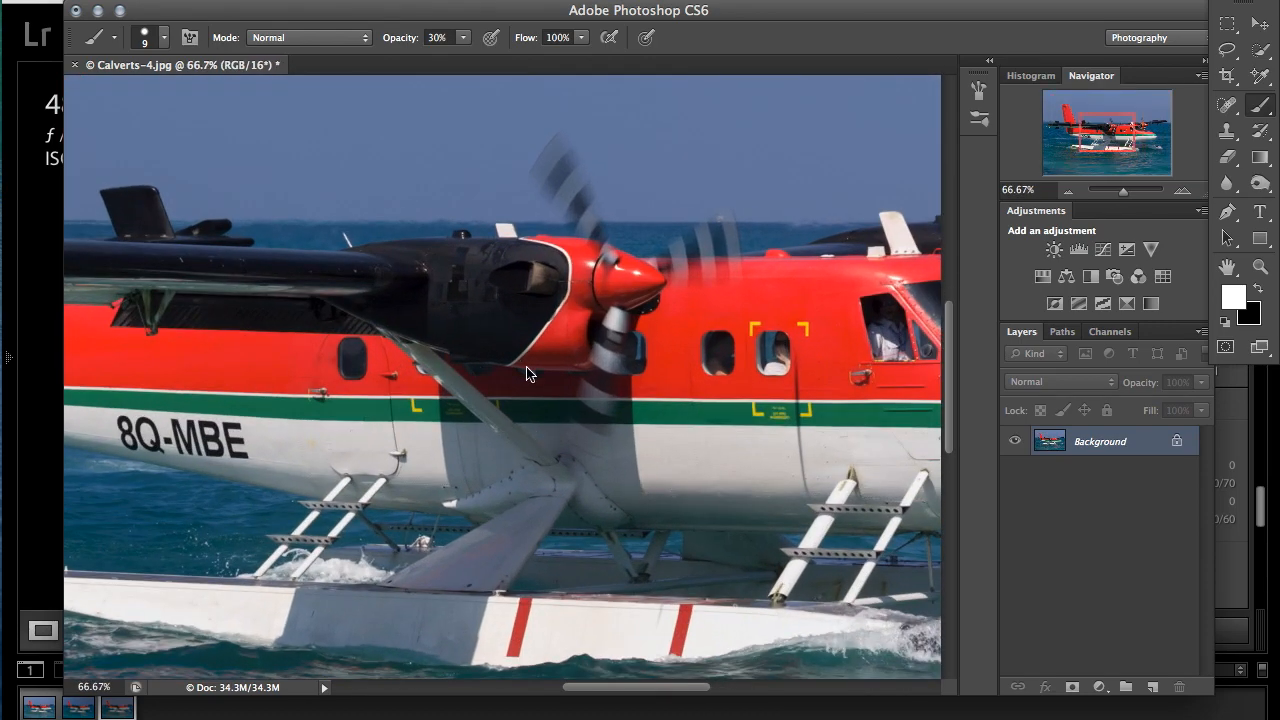
left_click(474, 0)
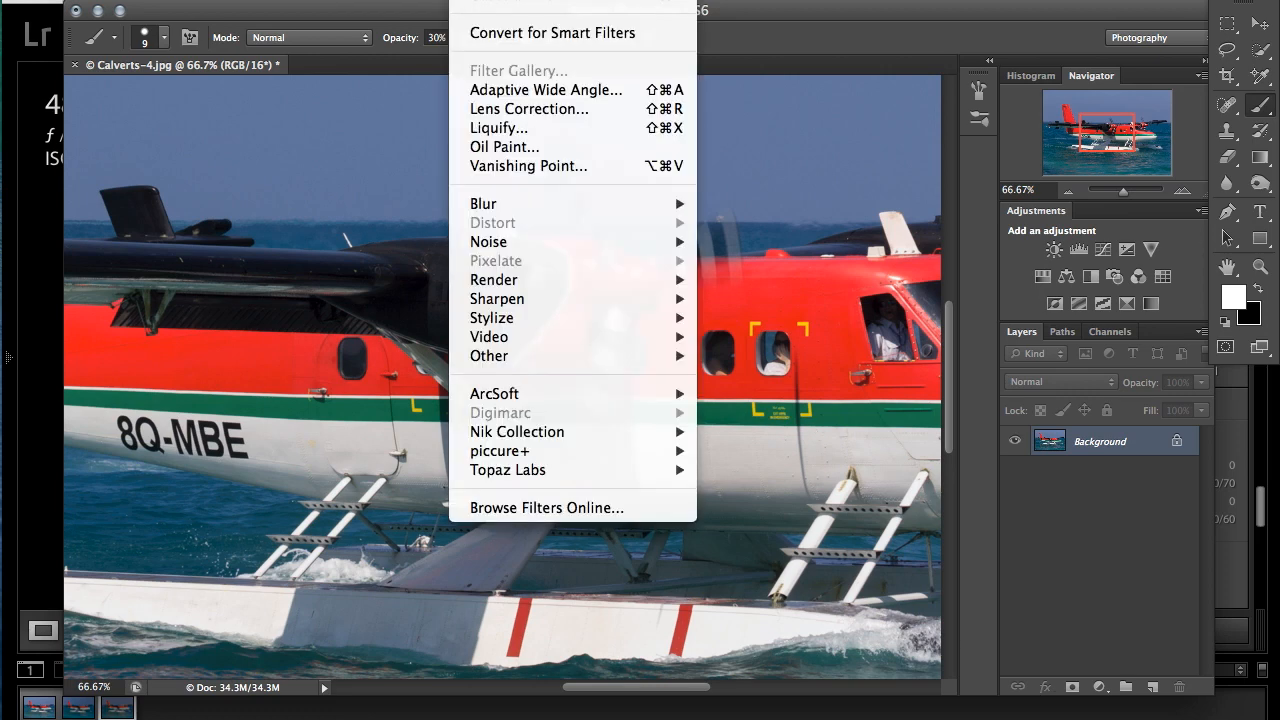
mouse_move(571, 432)
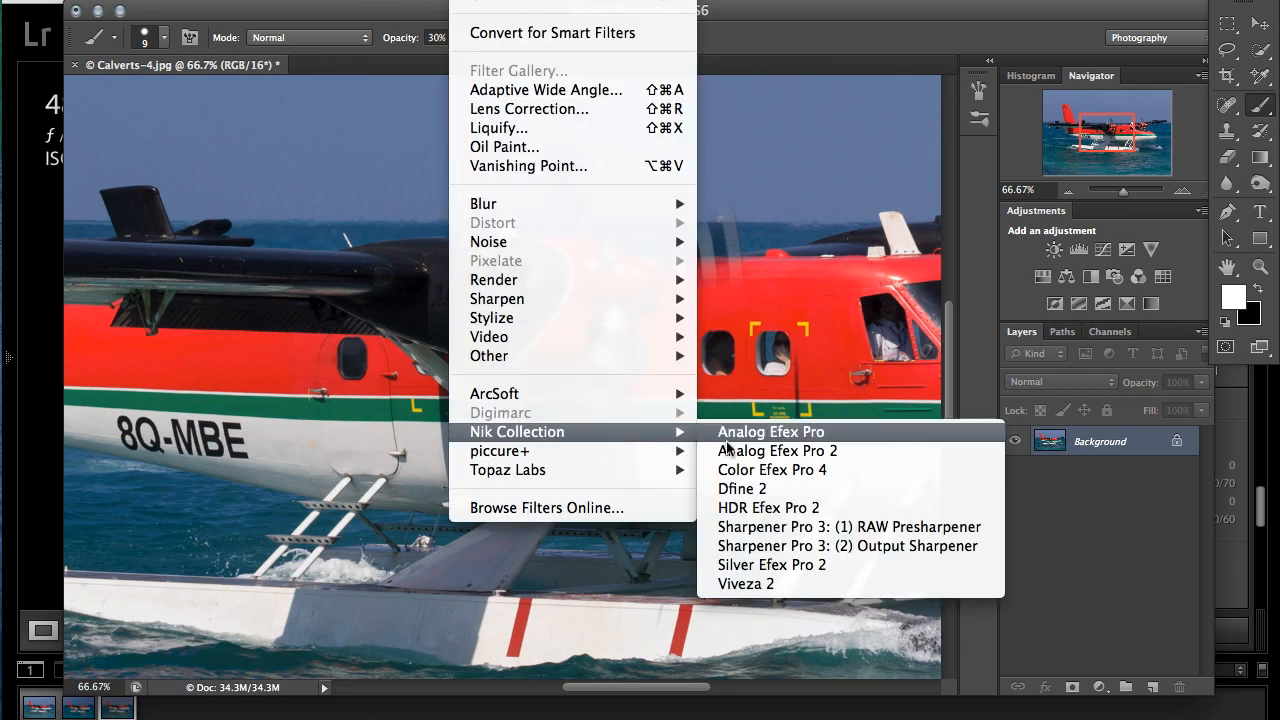
left_click(776, 492)
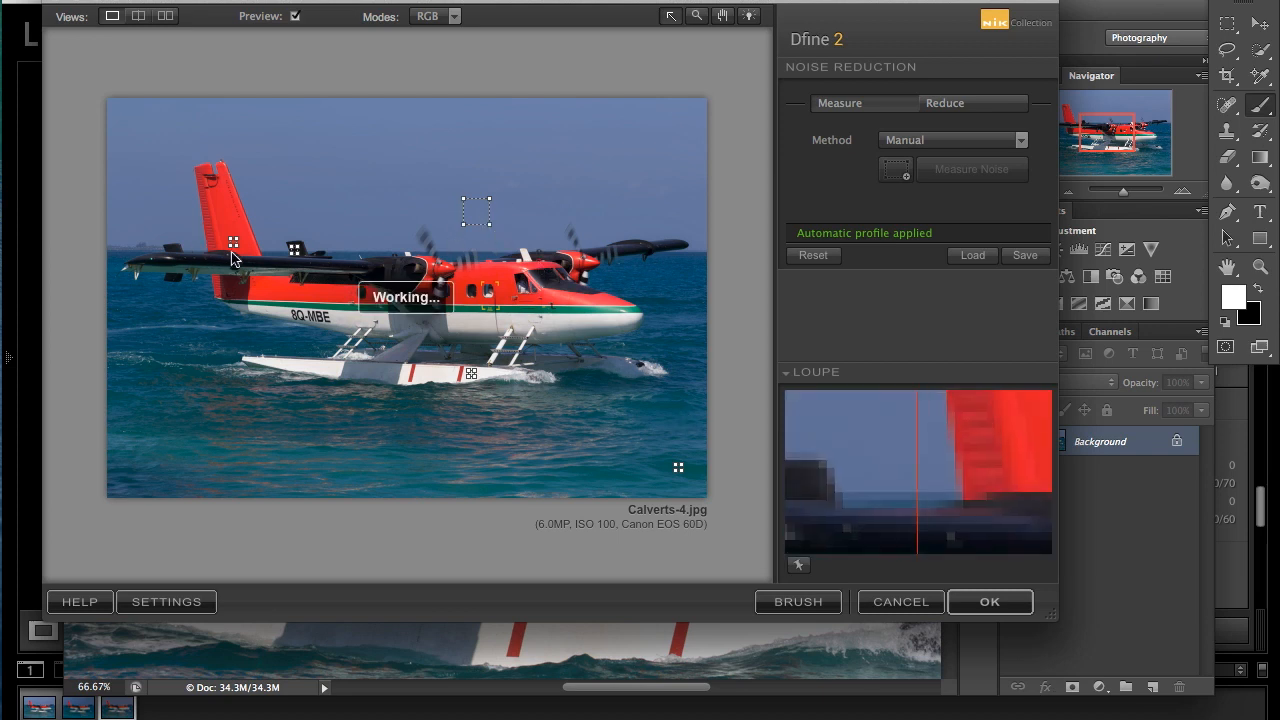
left_click(957, 148)
left_click(958, 165)
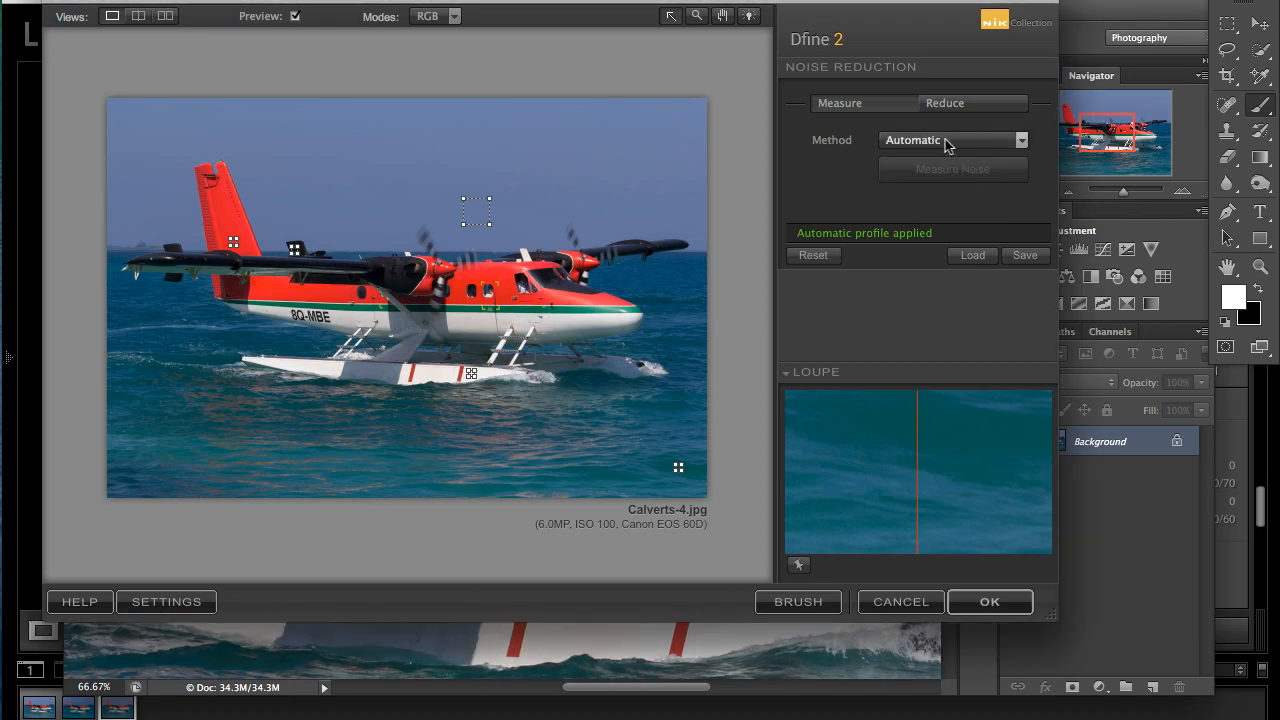
left_click(988, 601)
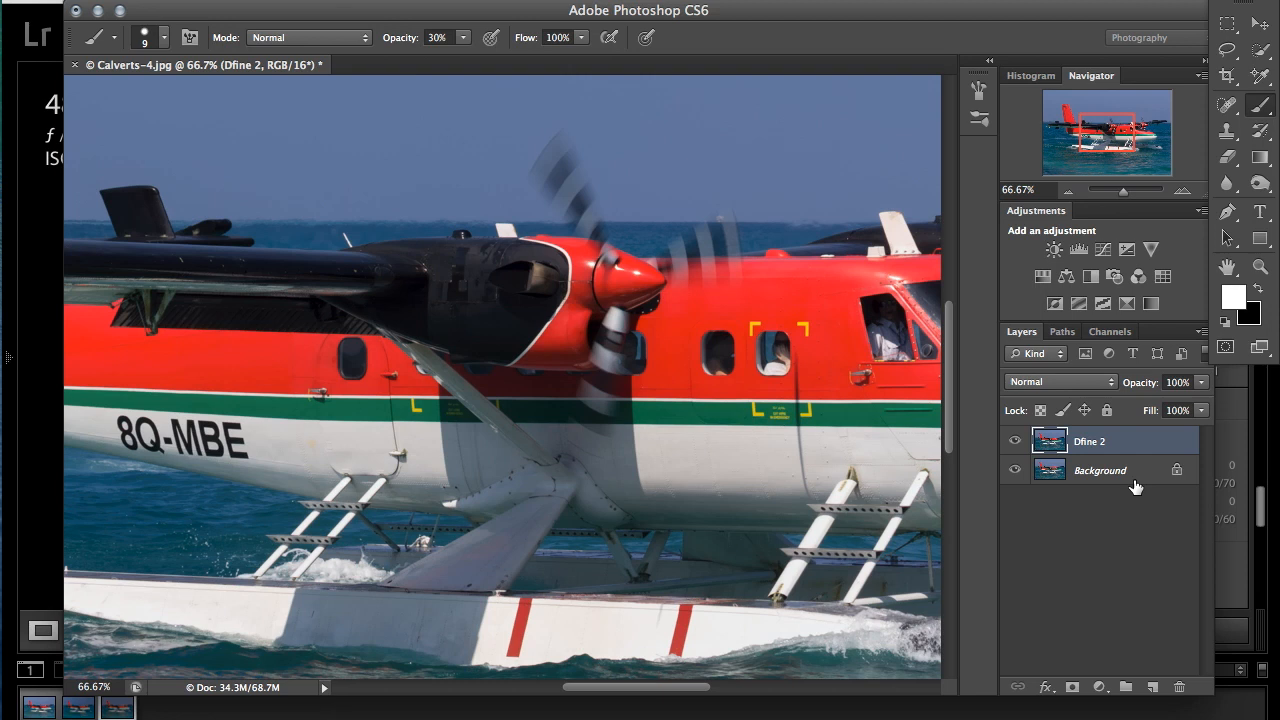
Step: Duplicate the Dfine 2 layer and add a Threshold adjustment layer above the copy with its level set to 245
key("super+j")
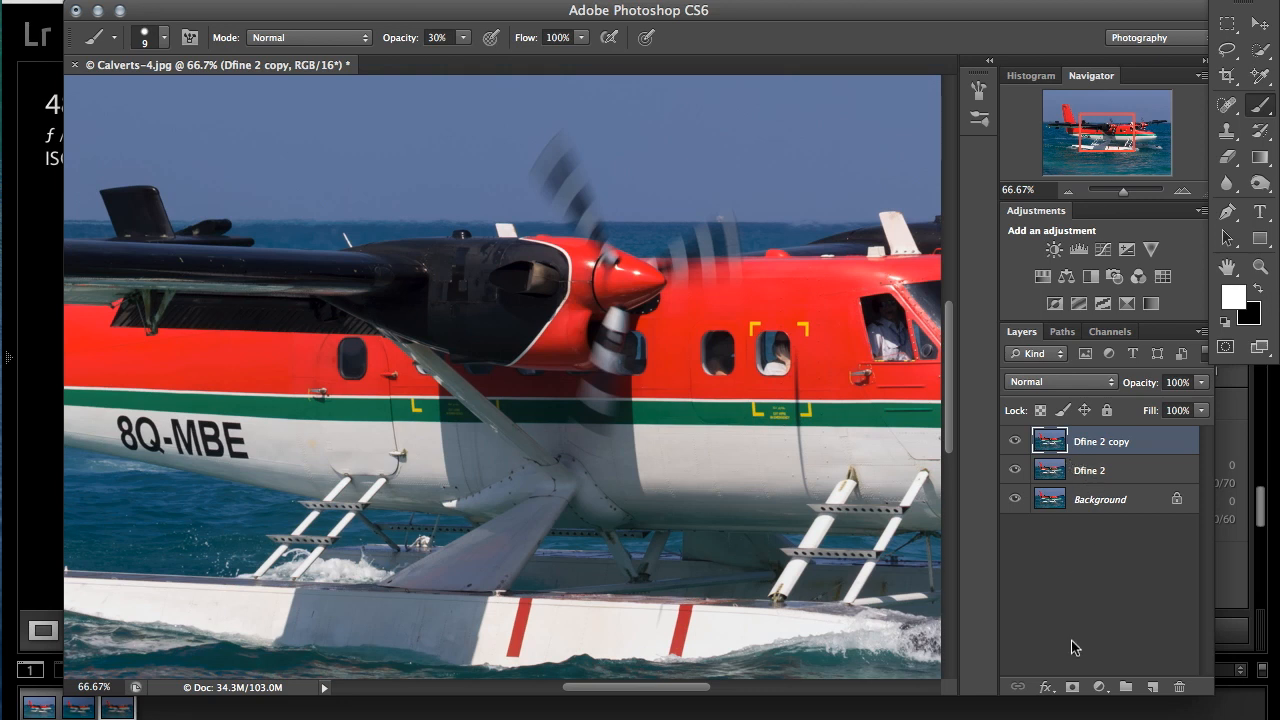
left_click(1097, 687)
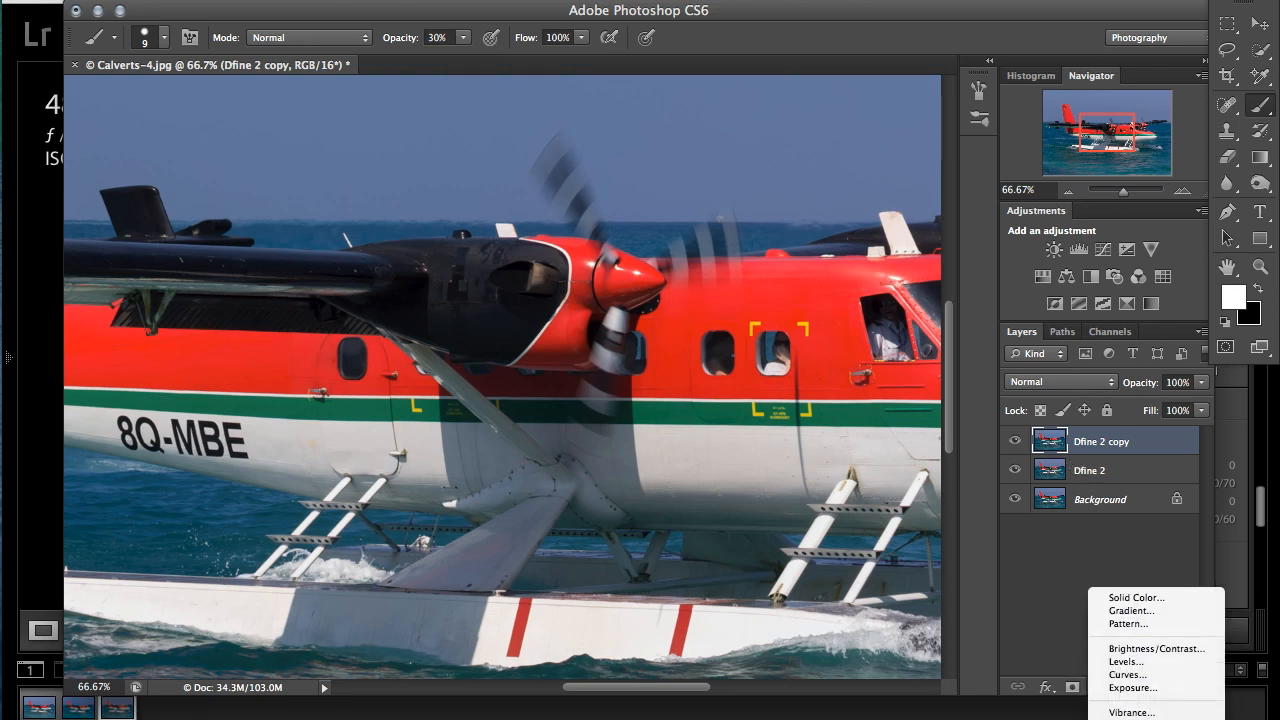
left_click(1133, 713)
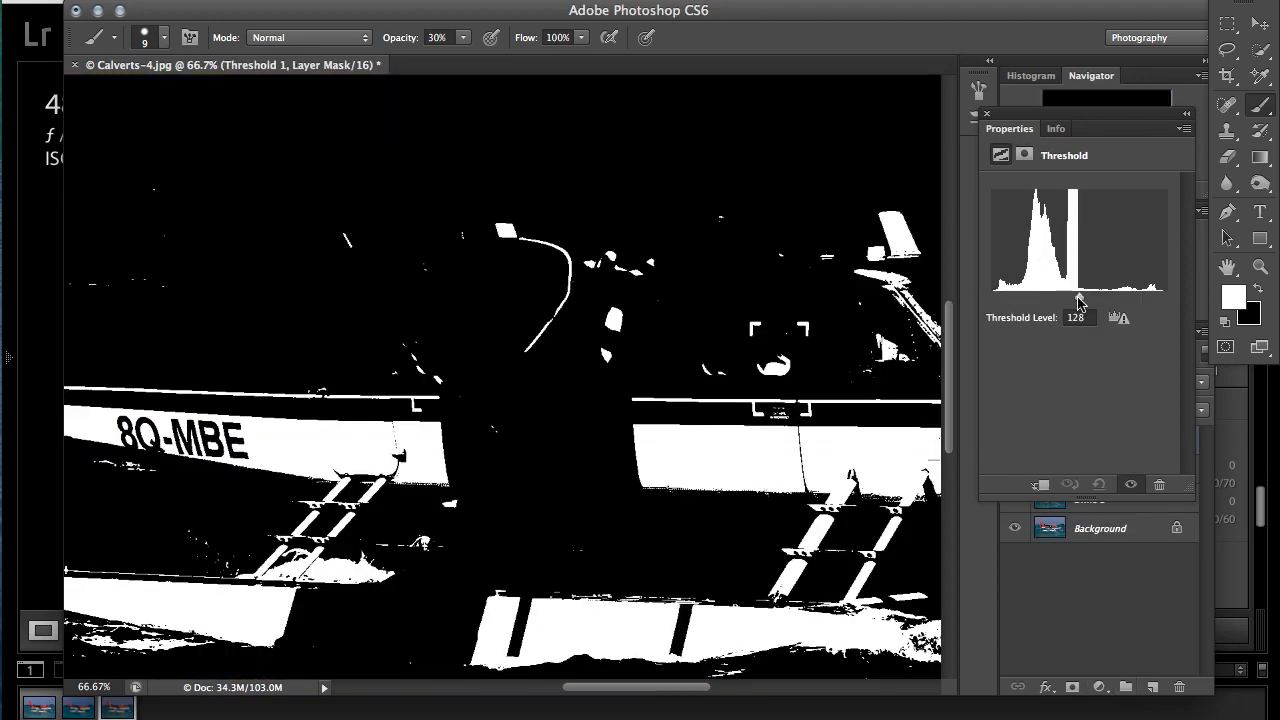
left_click_drag(1078, 302, 1156, 294)
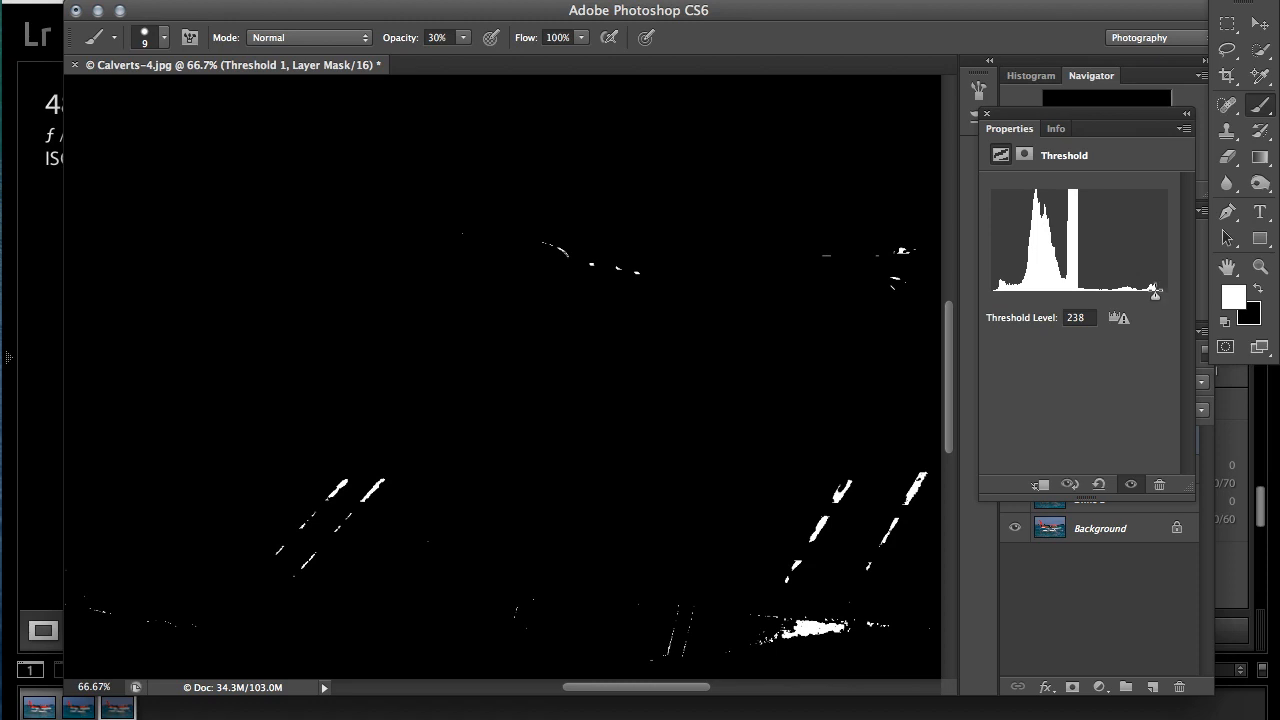
key("super+minus")
key("super+minus")
left_click_drag(1155, 298, 1159, 298)
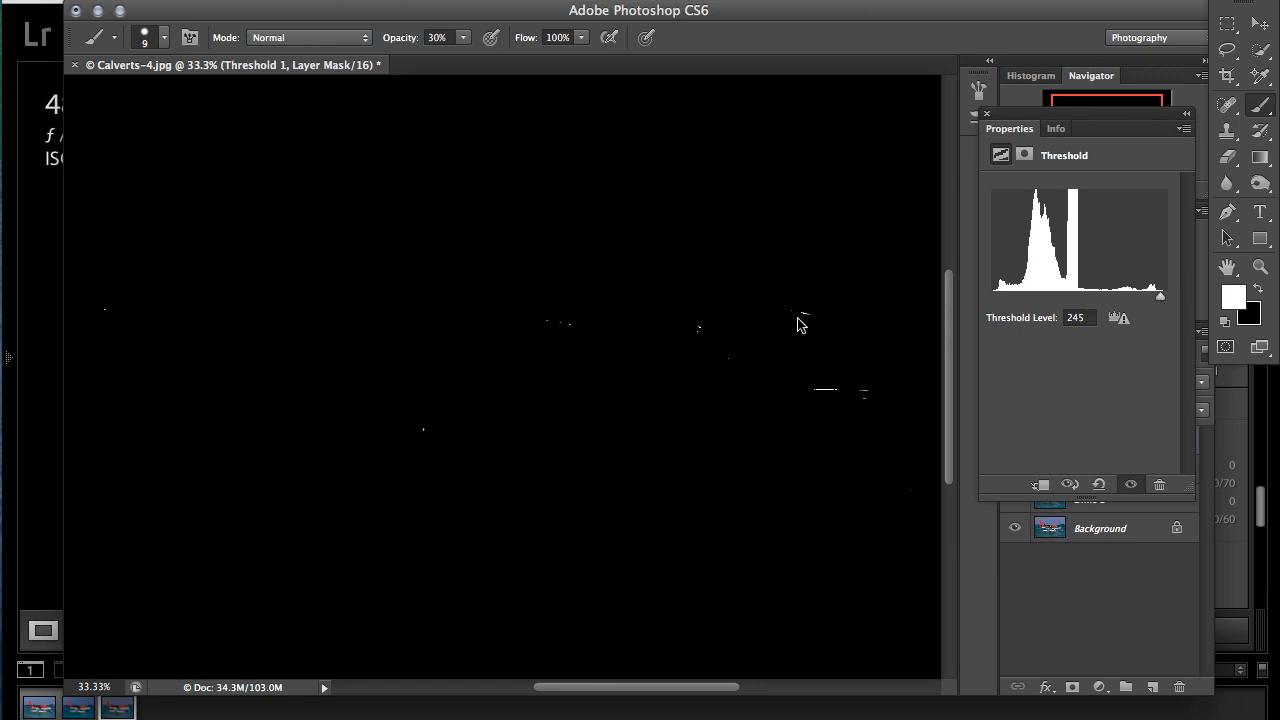
Step: Place a Color Sampler point on the white highlight patch on the roof edge above the cockpit window
key("super+equal")
key("super+equal")
key("super+equal")
key("super+equal")
key("super+equal")
key("super+equal")
scroll(808, 322, "right", 6)
scroll(808, 322, "up", 3)
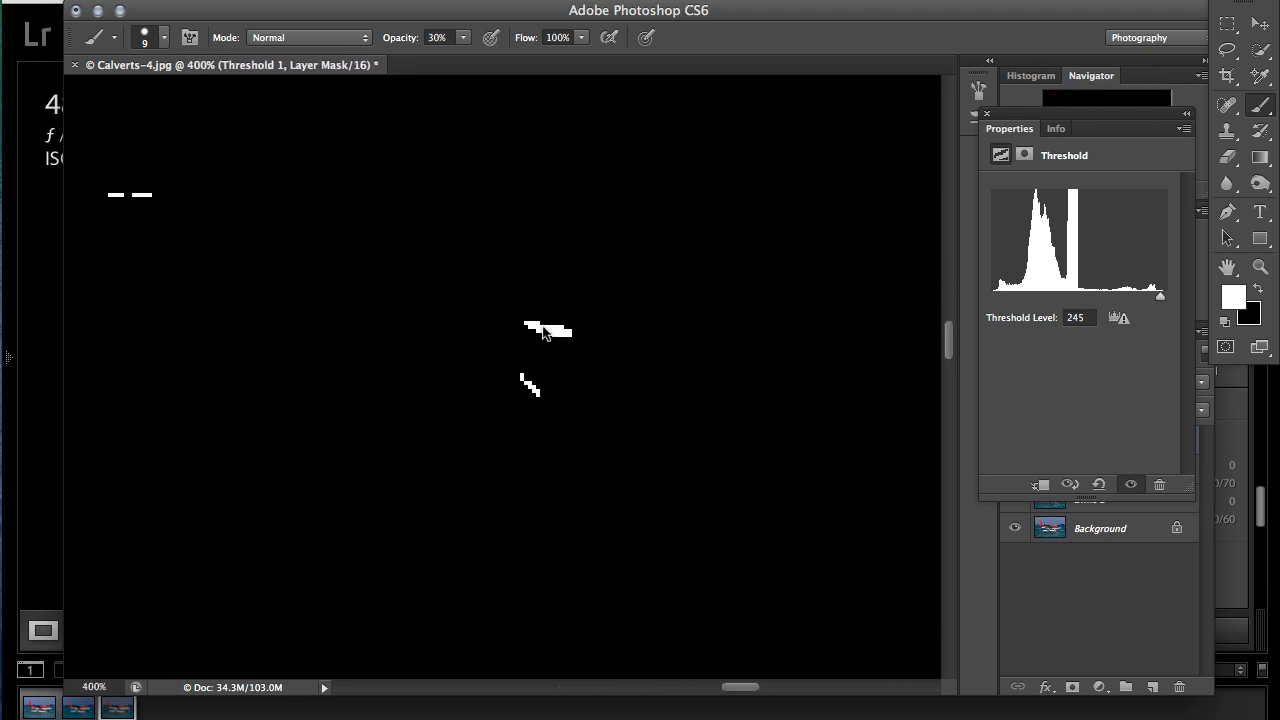
left_click(1261, 80)
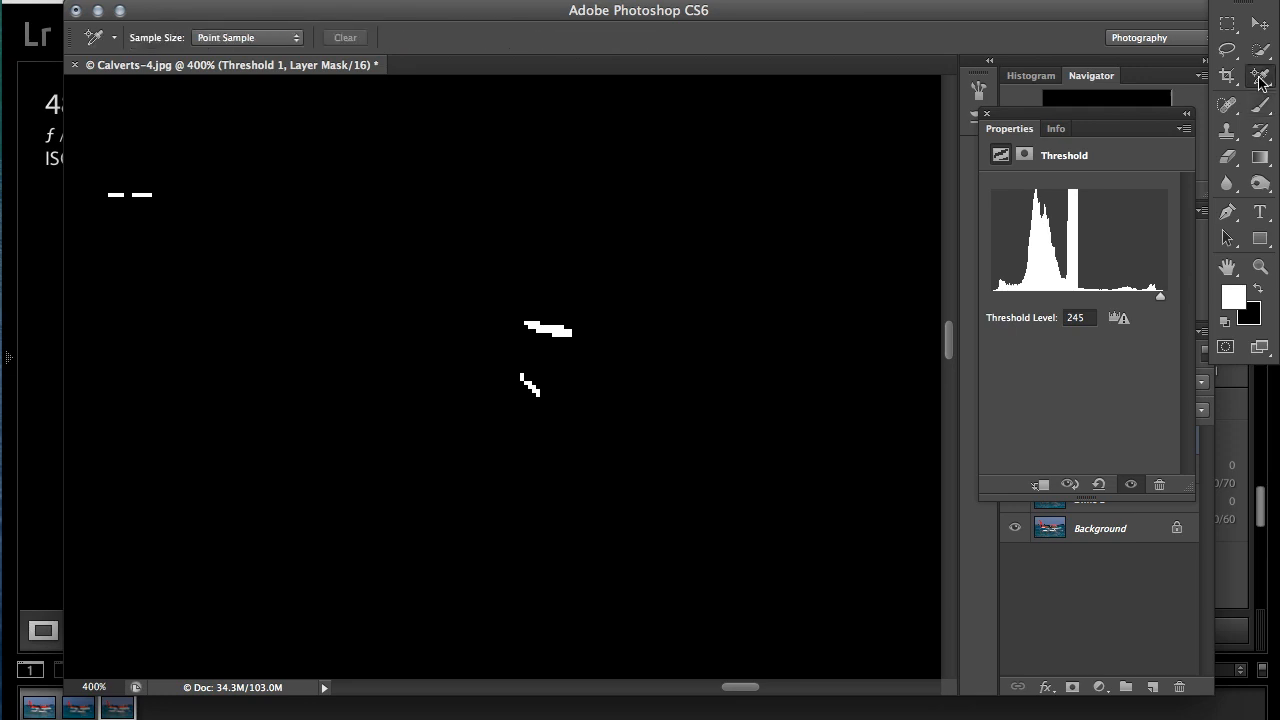
left_click(1261, 80)
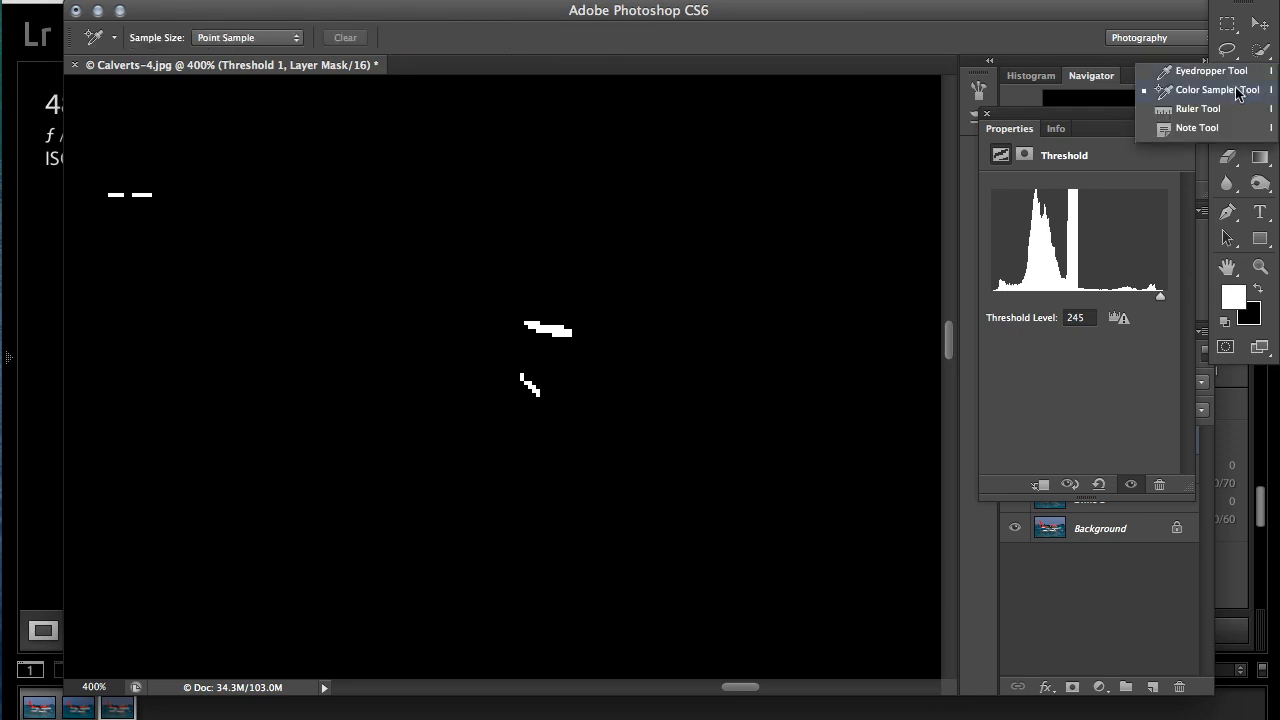
left_click(1215, 90)
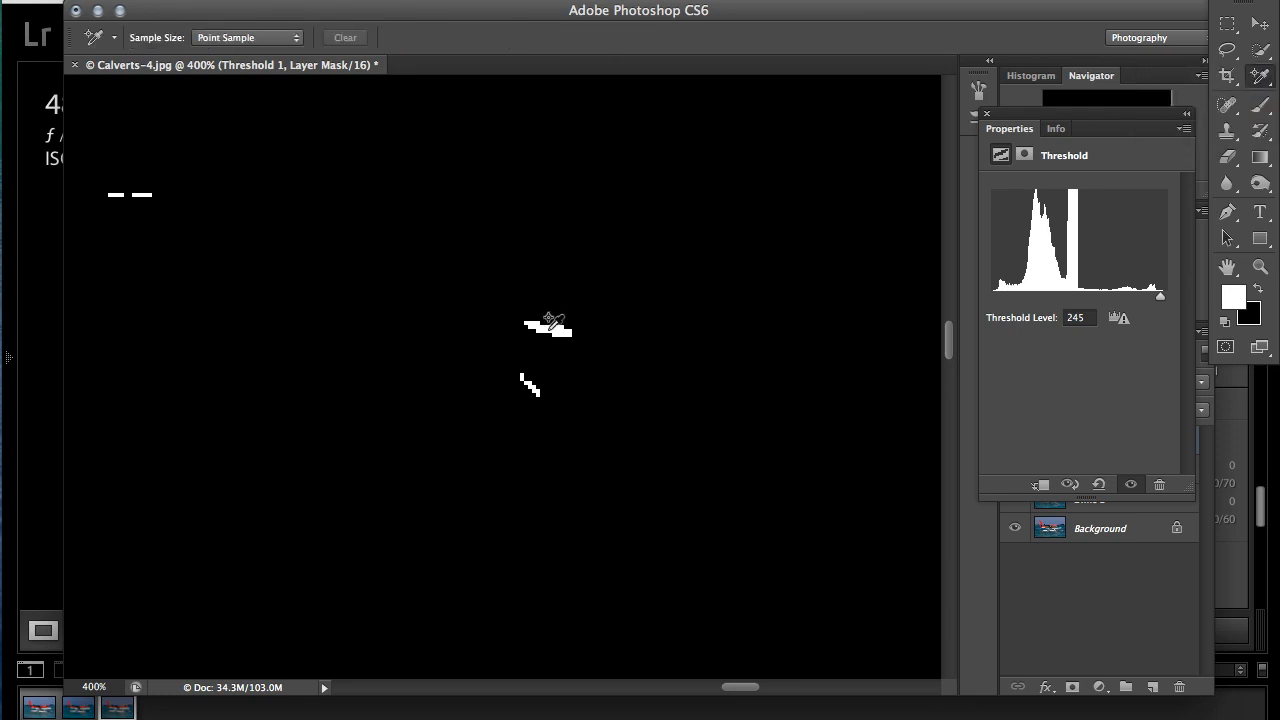
left_click(551, 330)
Step: Lower the threshold level to 5 to isolate the photo's darkest areas
left_click(1007, 130)
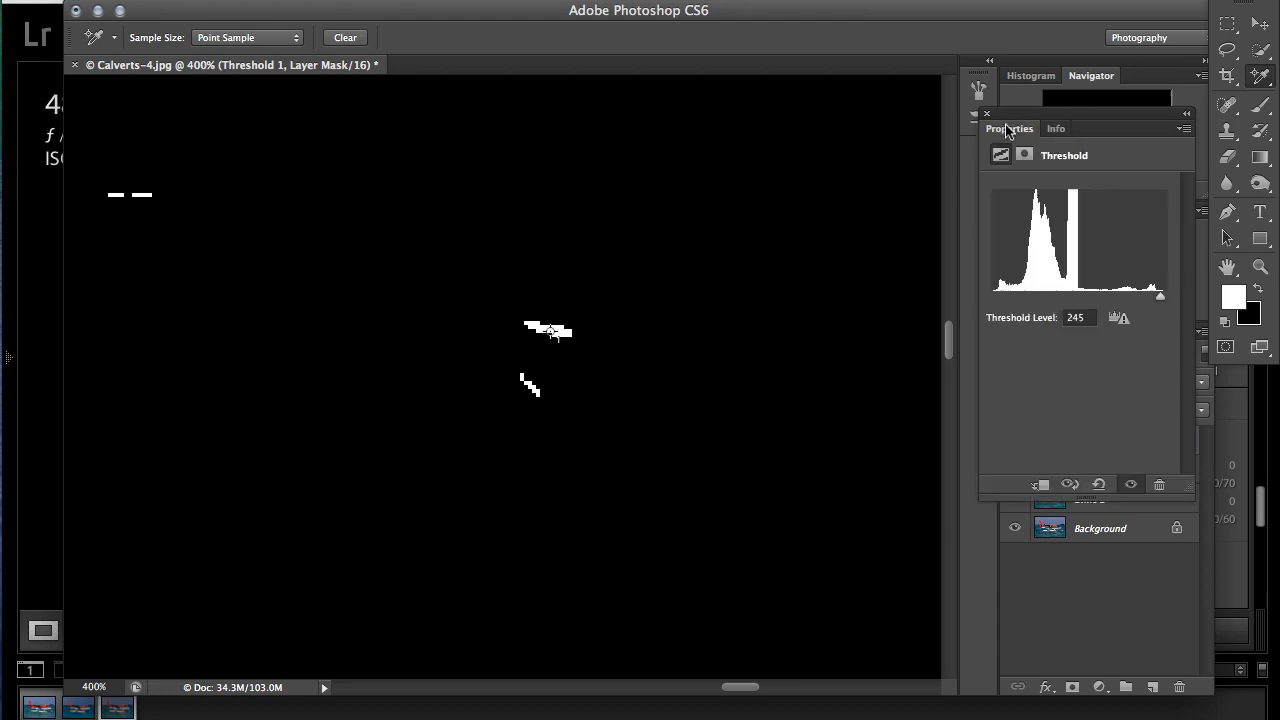
key("super+minus")
key("super+minus")
key("super+minus")
key("super+minus")
key("super+minus")
key("super+minus")
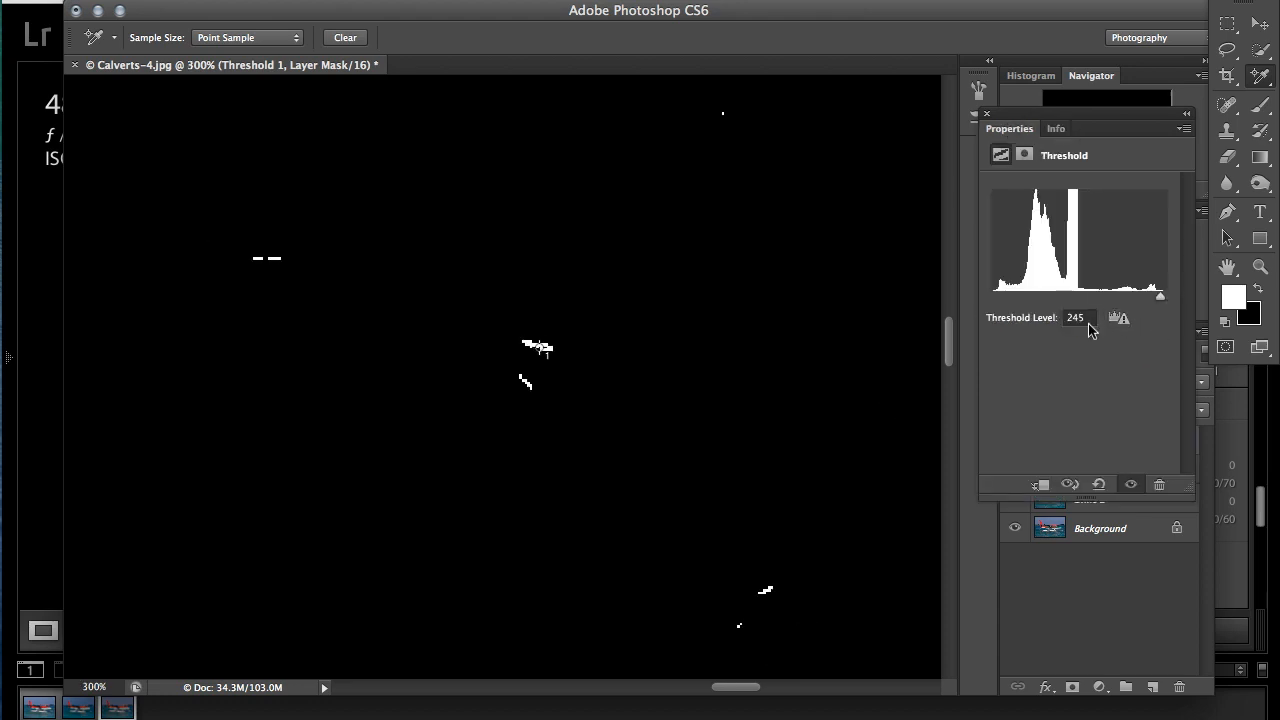
left_click_drag(1160, 300, 995, 300)
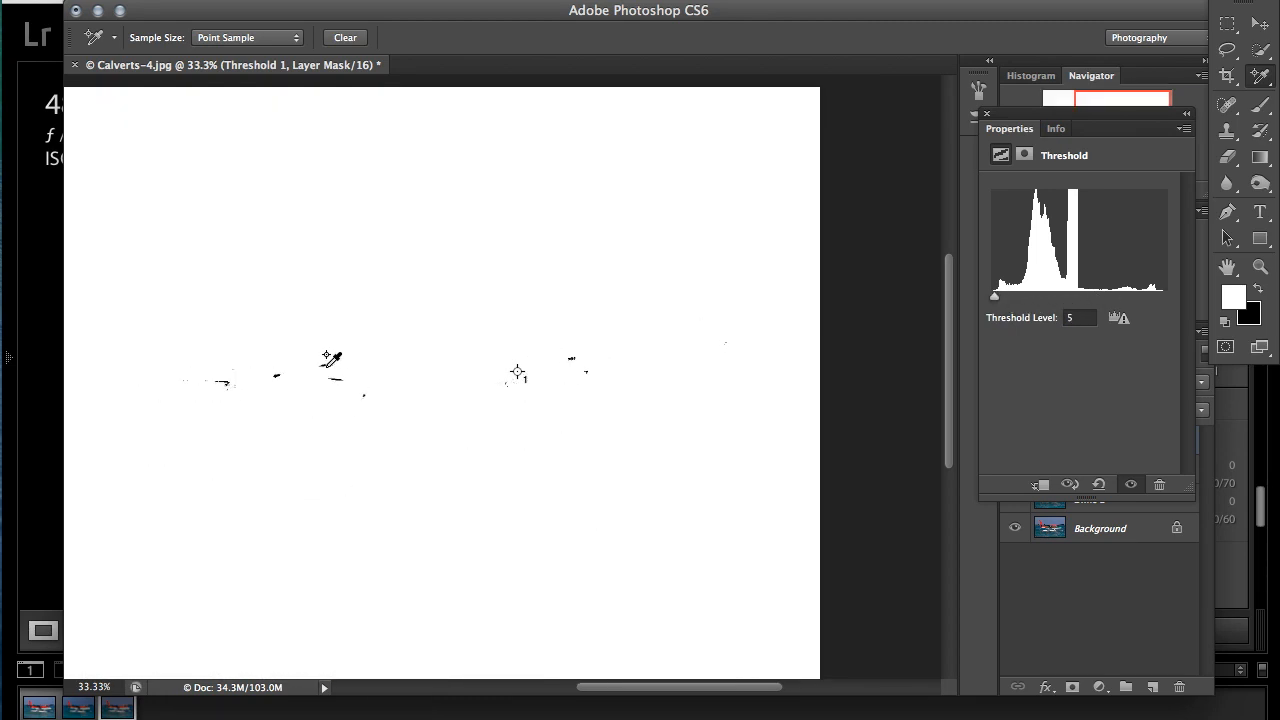
Step: Place a second Color Sampler point on the black patch inside the cockpit side window
key("super+equal")
key("super+equal")
key("super+equal")
key("super+equal")
key("super+equal")
key("super+equal")
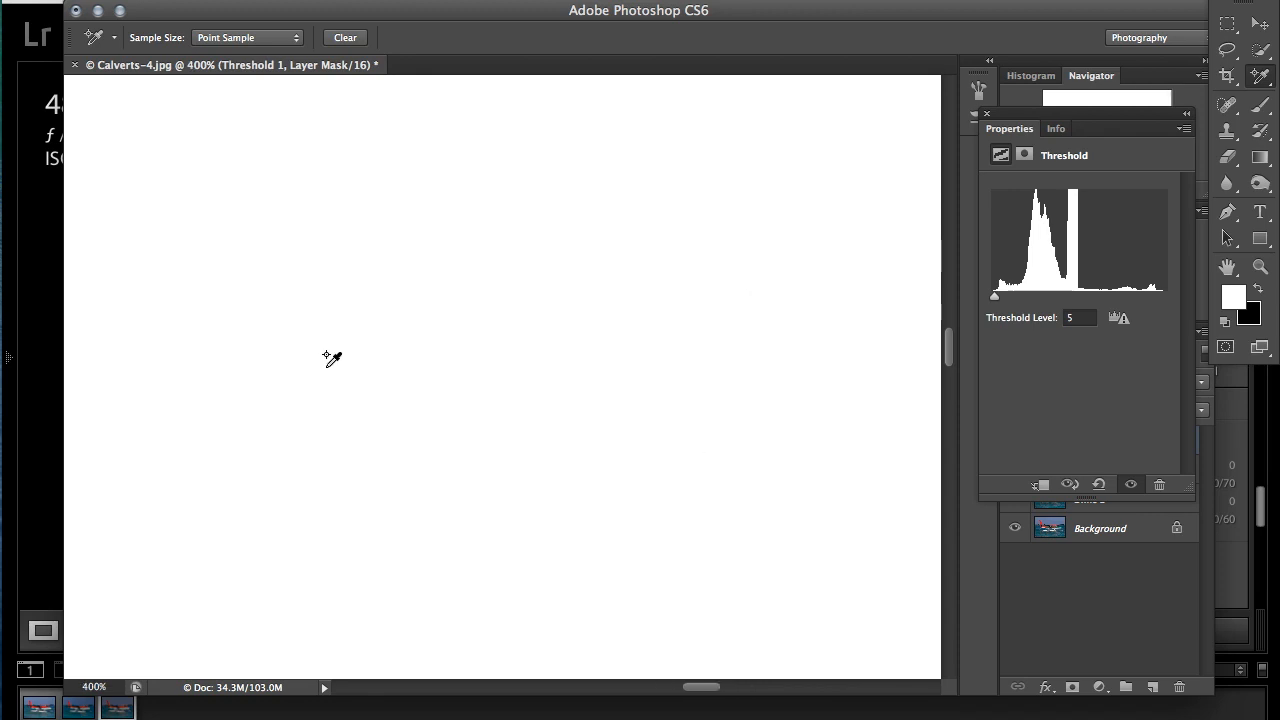
scroll(332, 358, "right", 5)
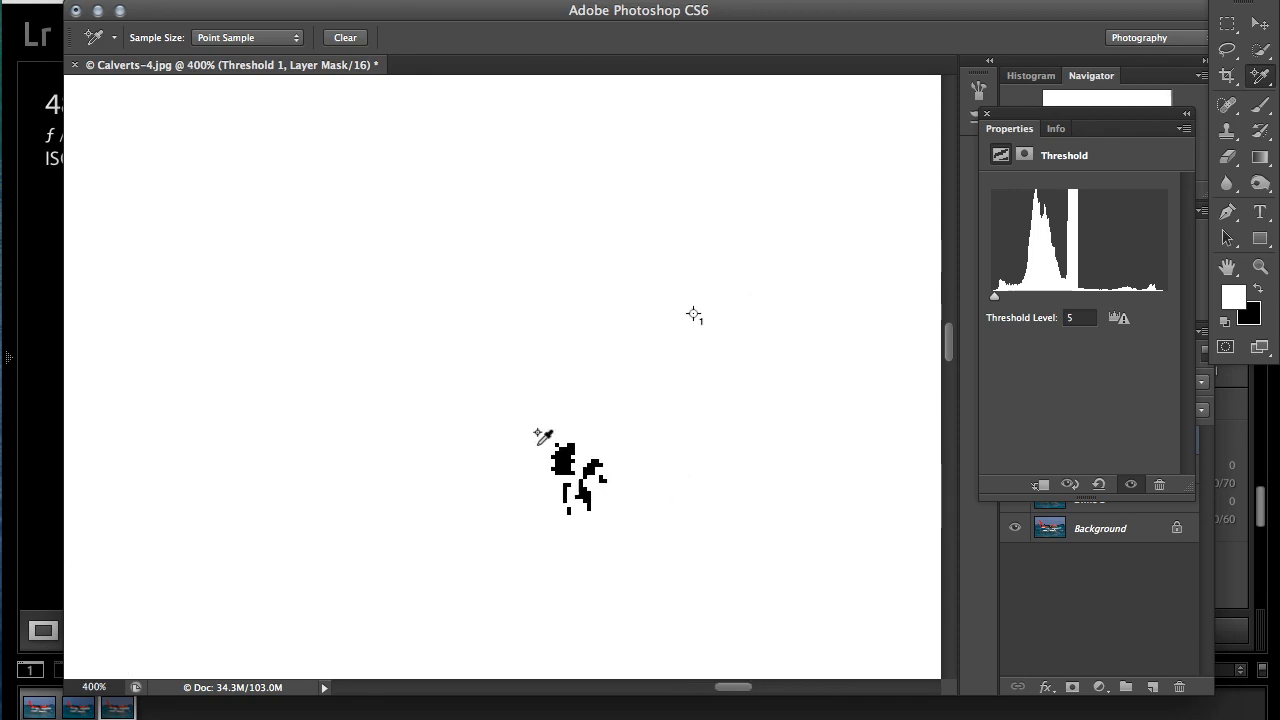
left_click(566, 458)
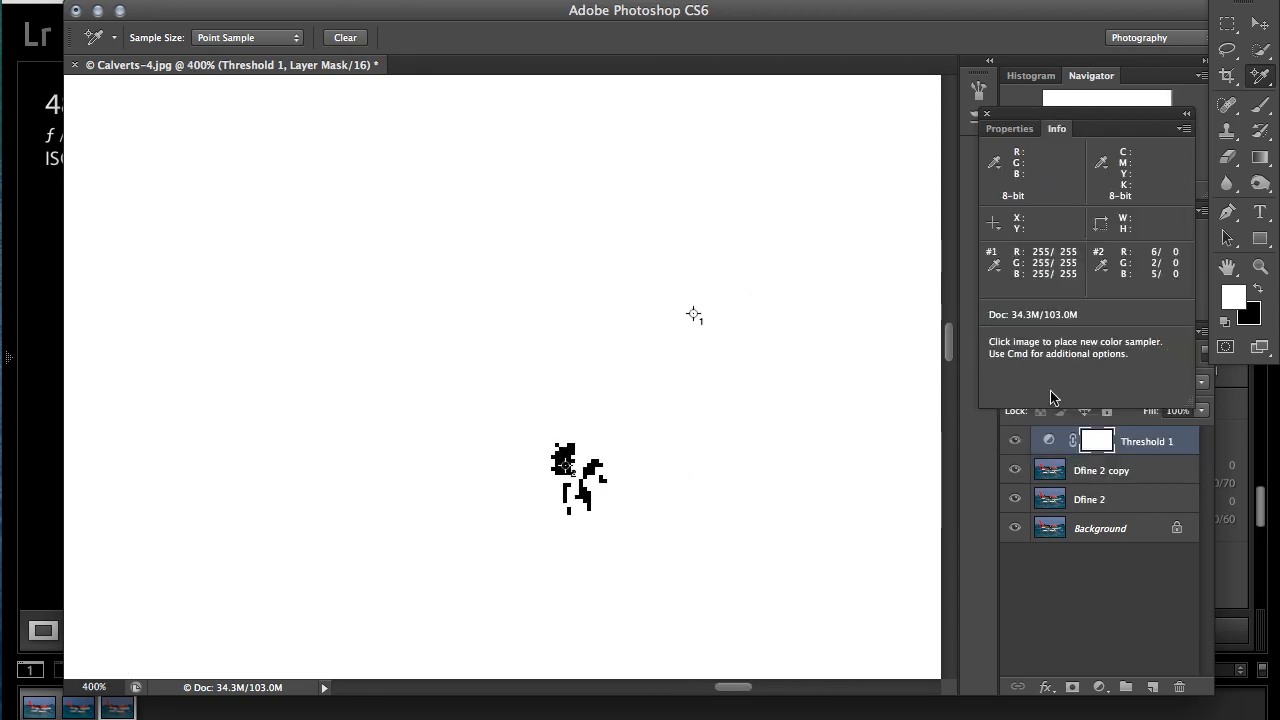
Step: Delete the Threshold adjustment layer
key("super+minus")
key("super+minus")
key("super+minus")
key("super+minus")
key("super+minus")
key("super+minus")
key("super+minus")
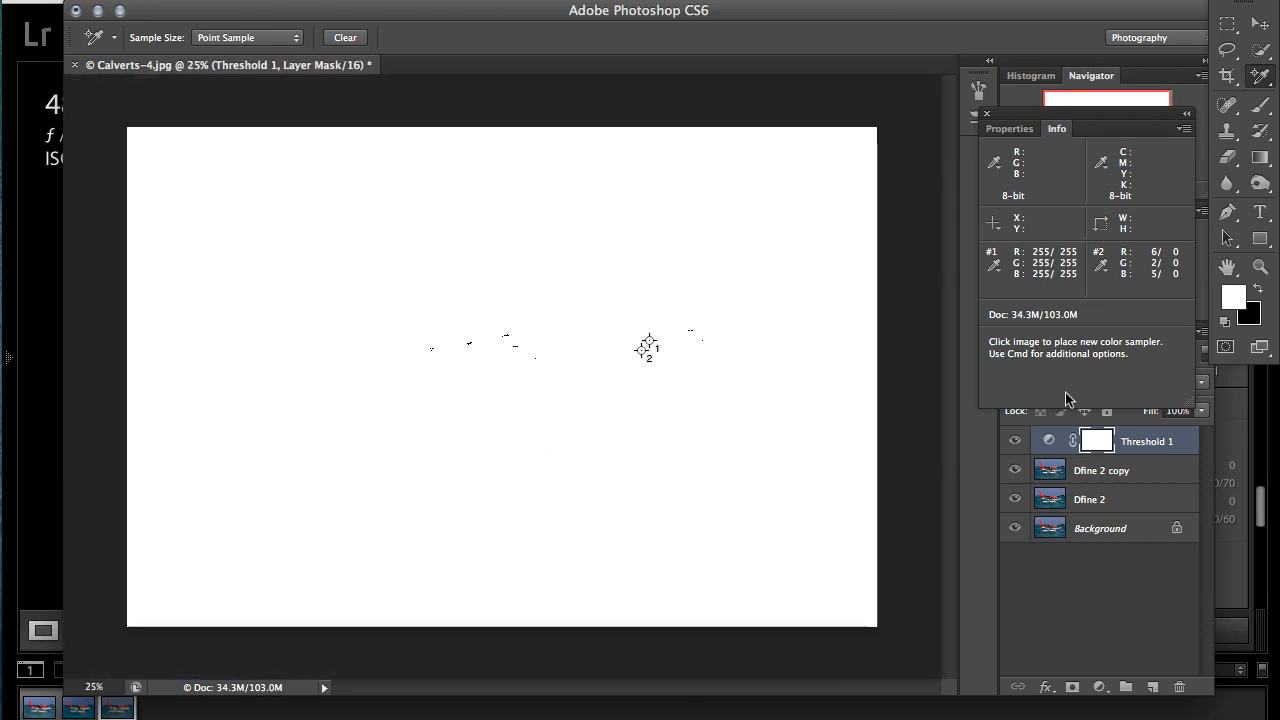
left_click(986, 113)
left_click_drag(1169, 446, 1182, 686)
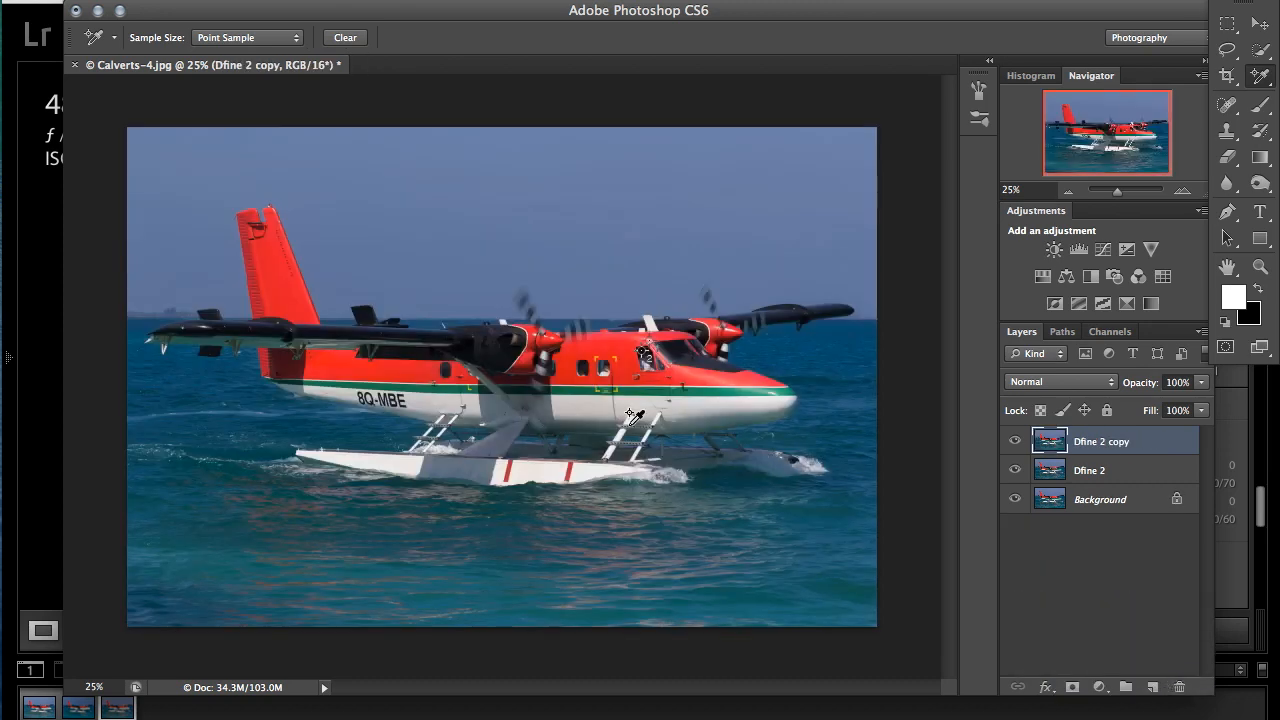
Step: Add a Curves adjustment layer and set its black point at color sampler 2 in the cockpit side window
scroll(634, 416, "up", 5)
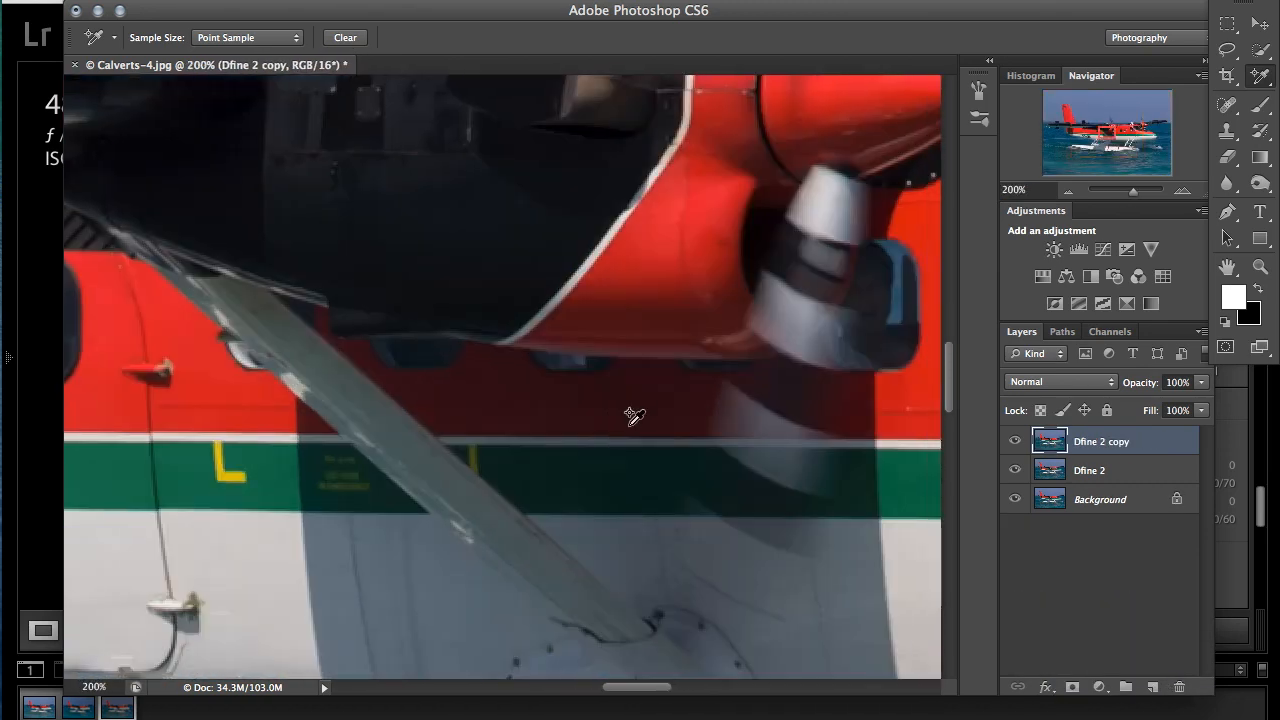
scroll(634, 416, "right", 6)
scroll(634, 416, "up", 2)
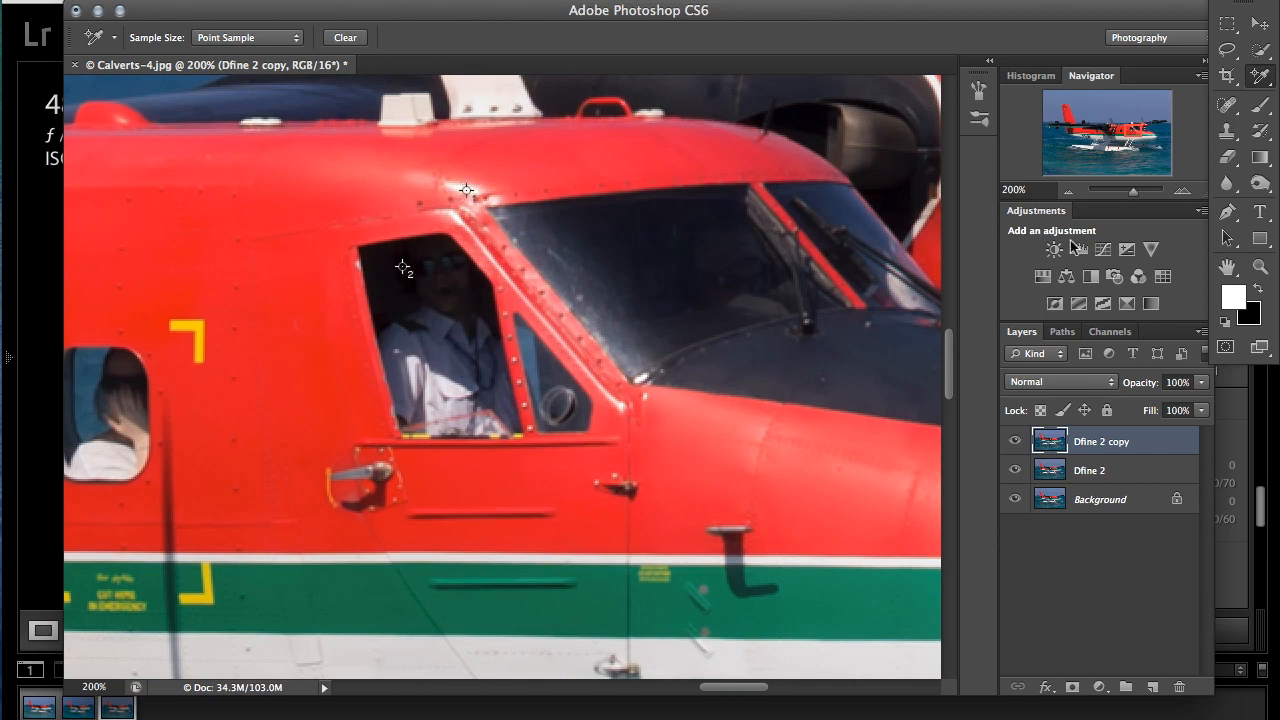
left_click(1103, 250)
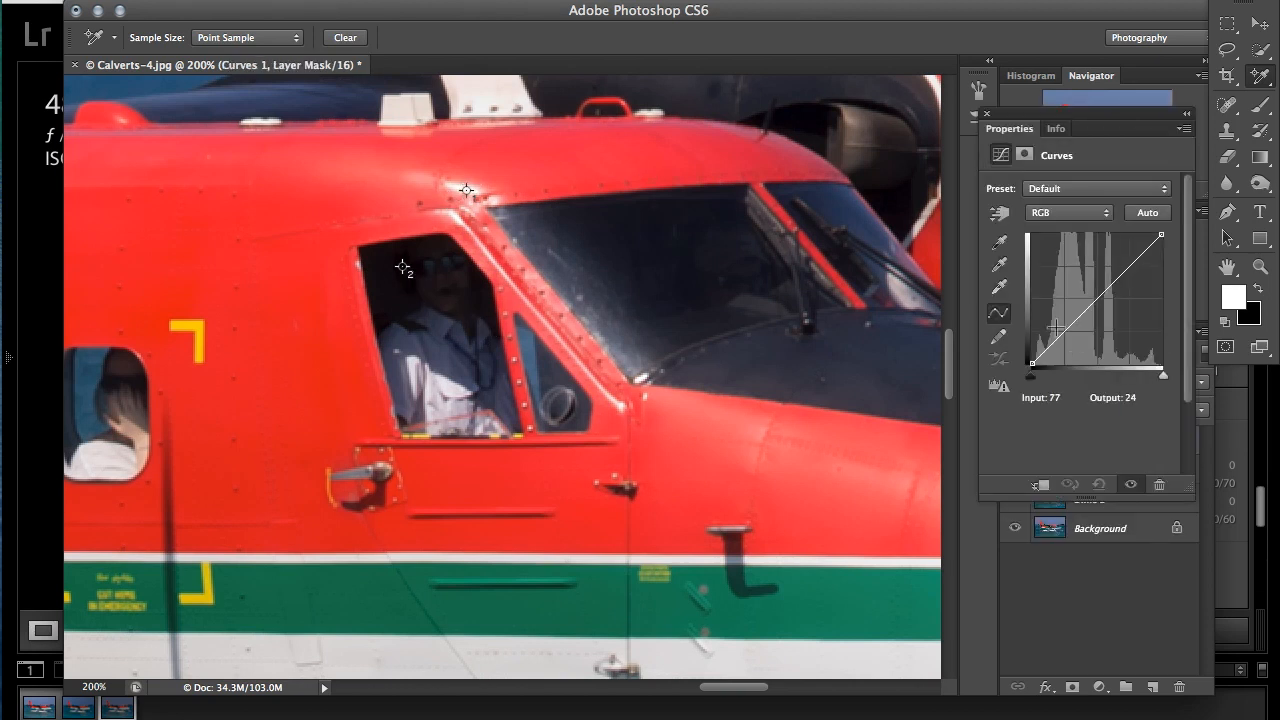
left_click(999, 242)
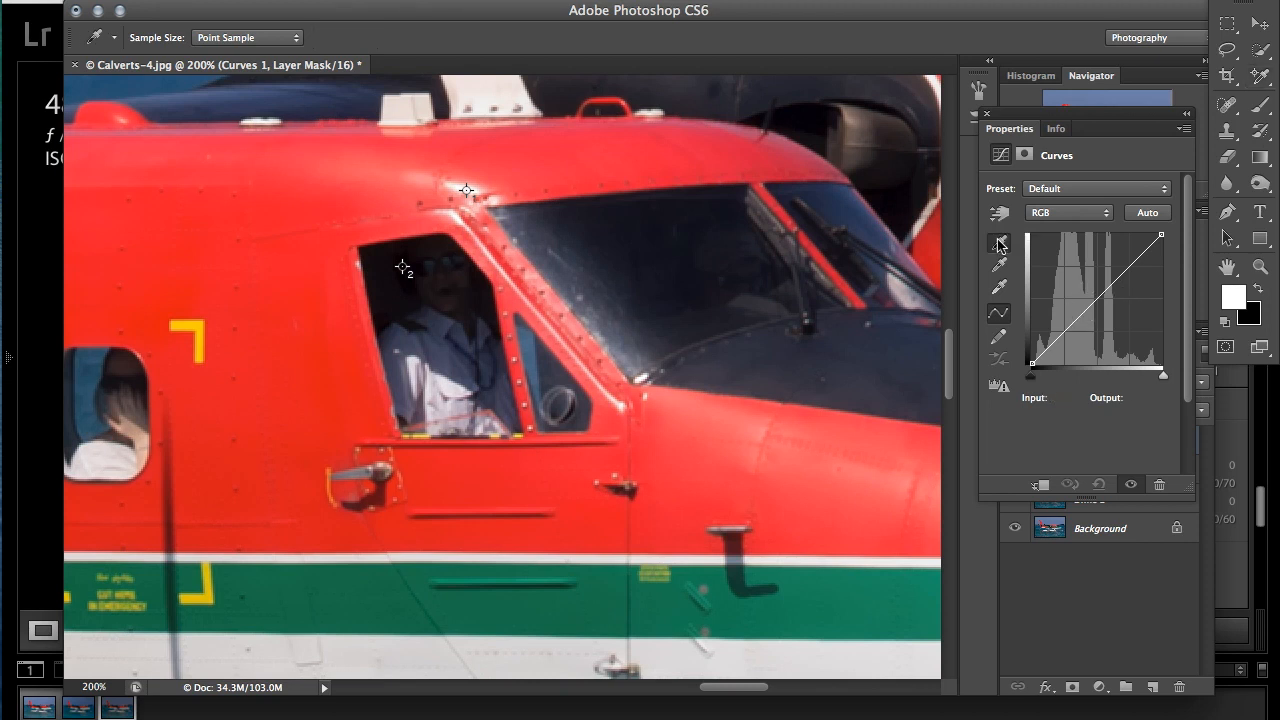
left_click(400, 268)
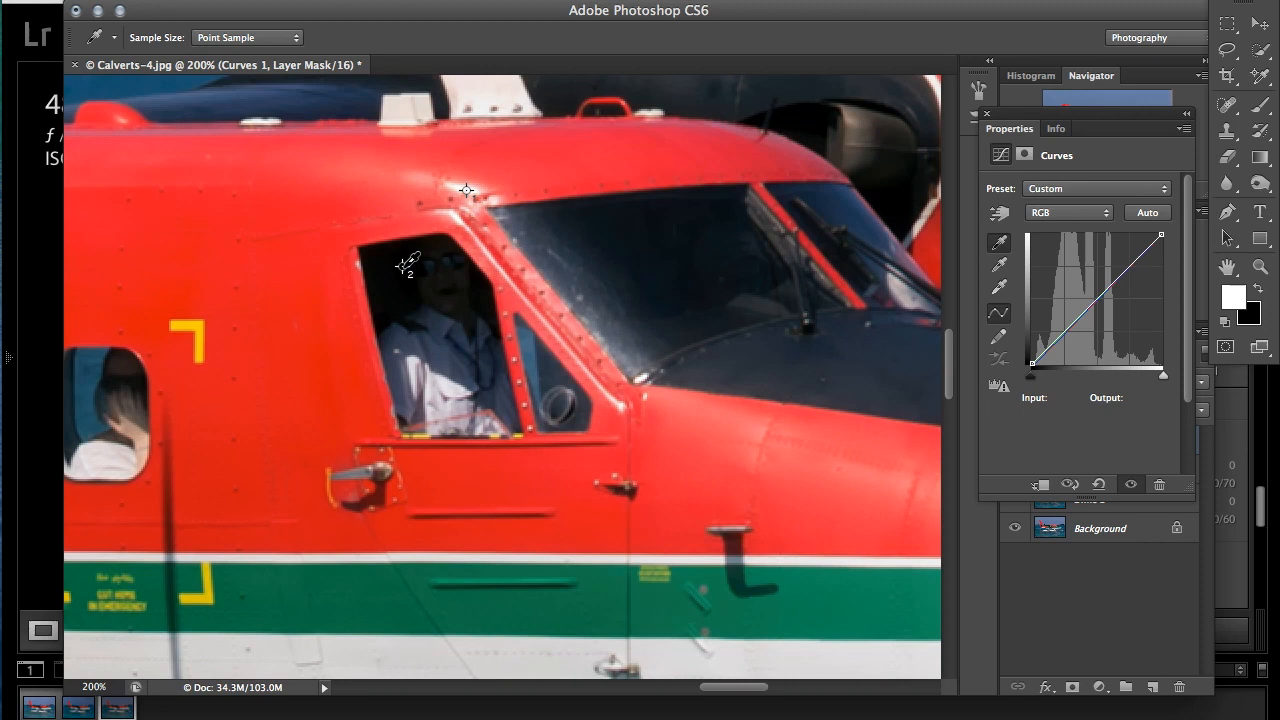
Step: Choose the Curves white-point eyedropper for the highlight marked by color sampler 1 above the cockpit window
left_click(998, 288)
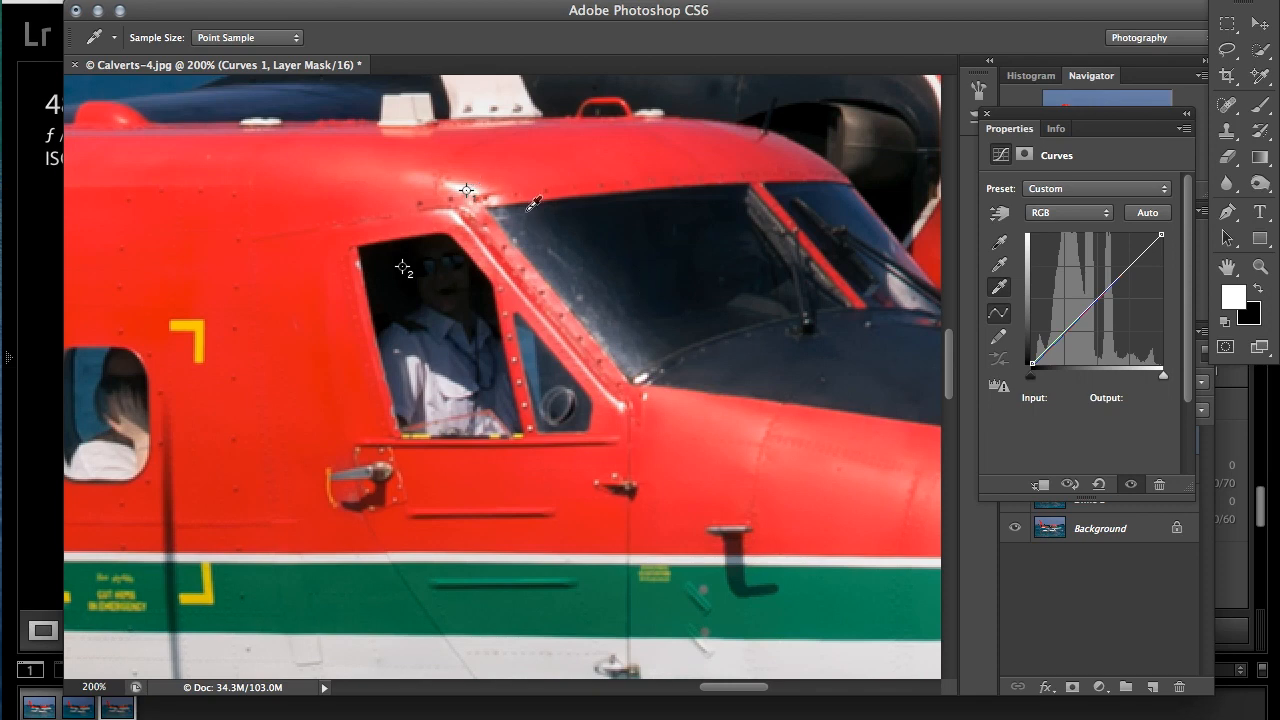
scroll(534, 203, "up", 5)
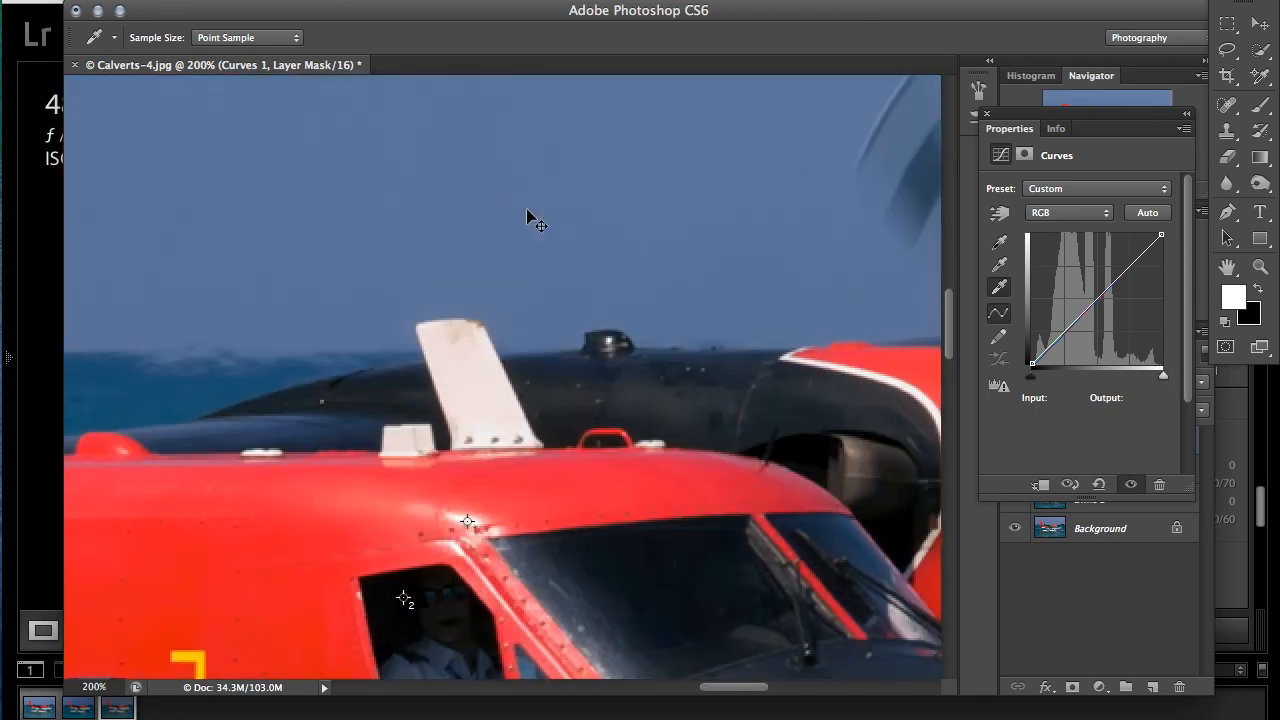
key("super+minus")
key("super+minus")
key("super+minus")
key("super+minus")
key("super+minus")
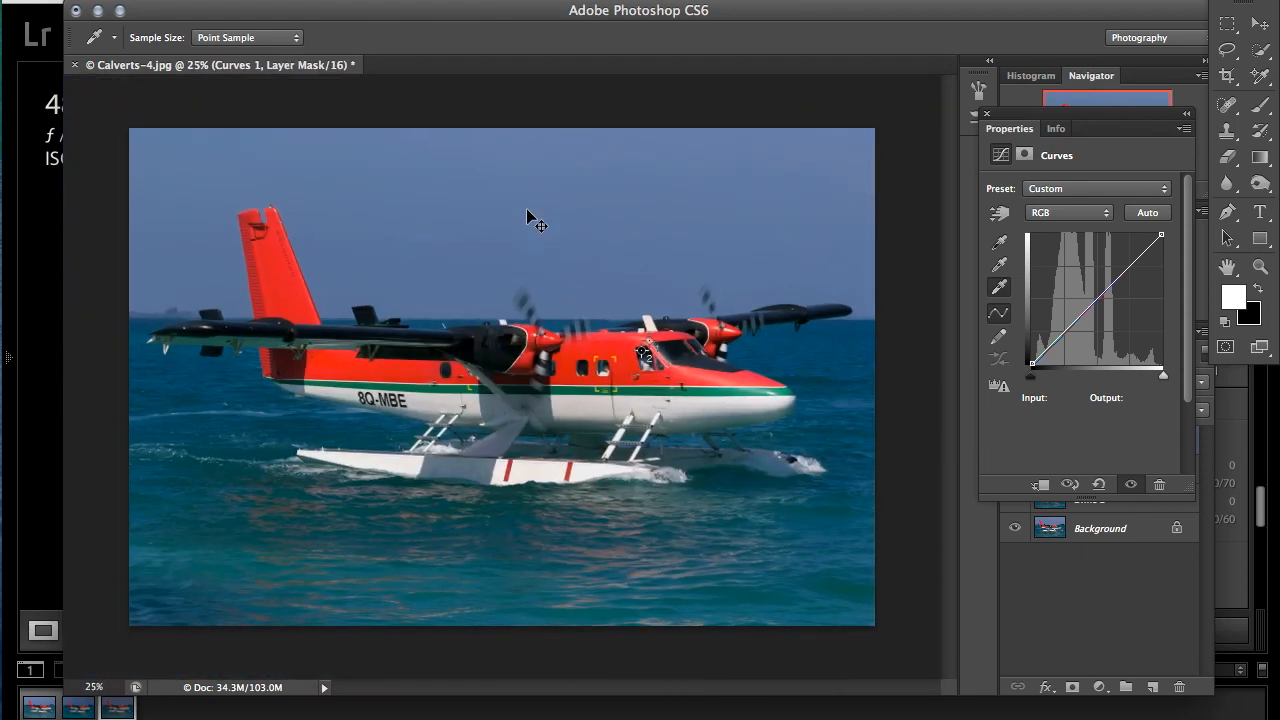
key("super+minus")
key("super+plus")
key("super+plus")
key("super+plus")
key("super+plus")
scroll(526, 208, "right", 5)
left_click(1001, 266)
left_click(998, 286)
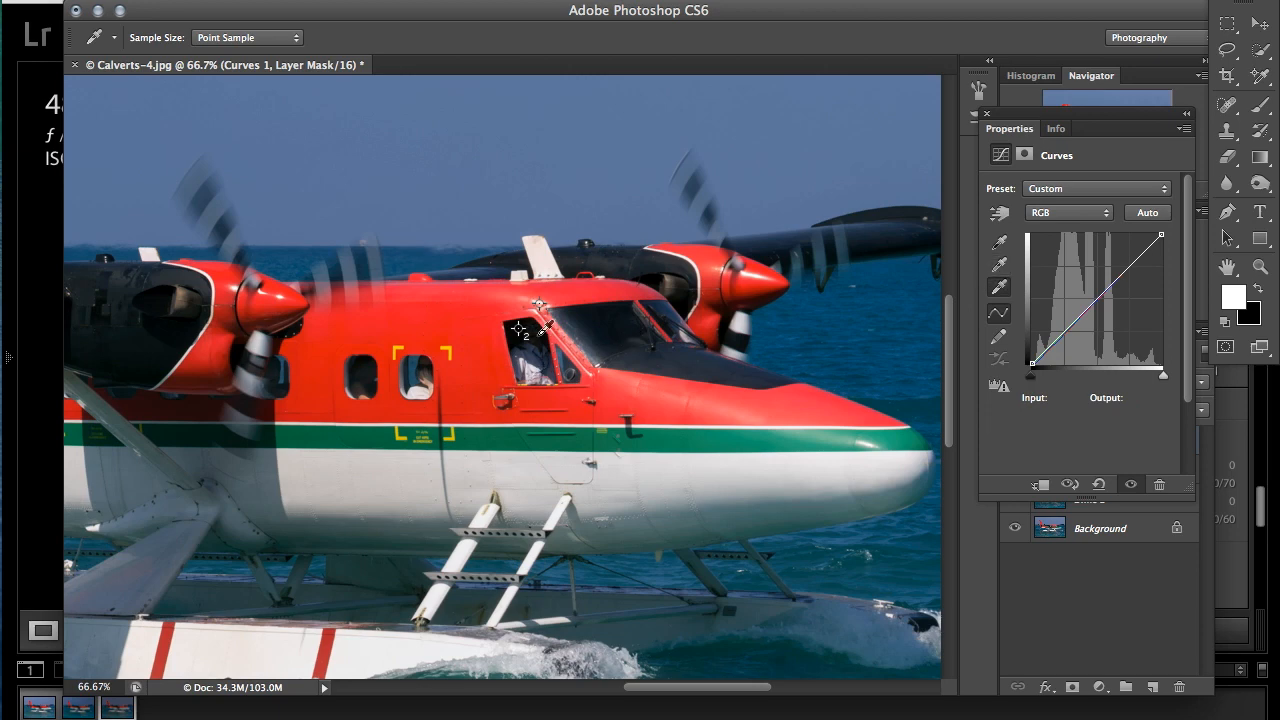
Step: Remove both color sampler points from the photo
scroll(548, 312, "up", 5)
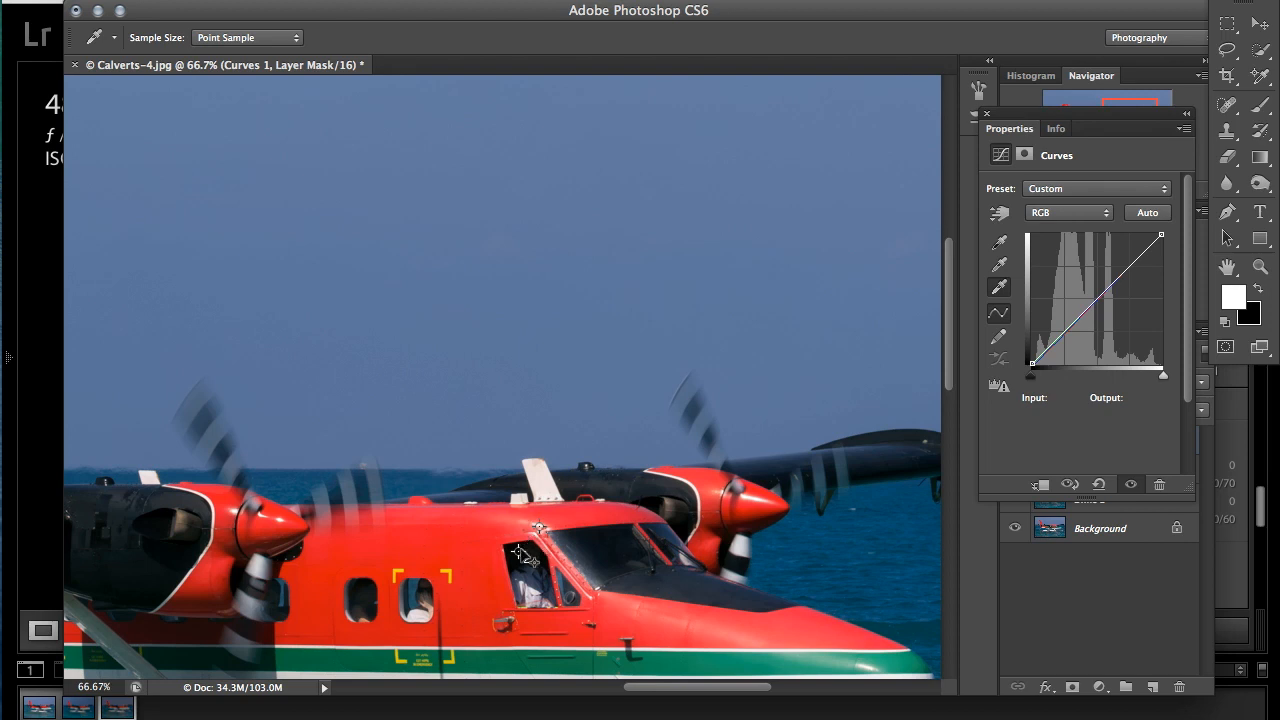
left_click_drag(520, 552, 513, 46)
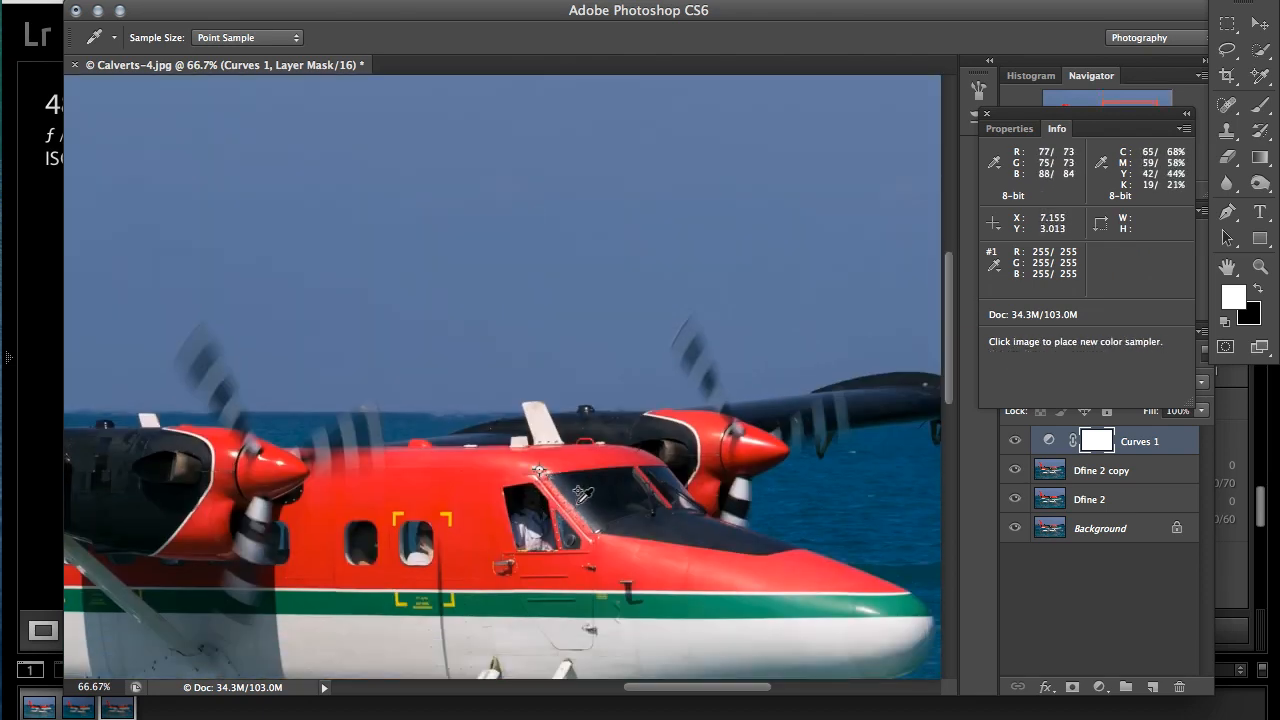
left_click_drag(540, 475, 547, 170)
scroll(547, 170, "down", 10)
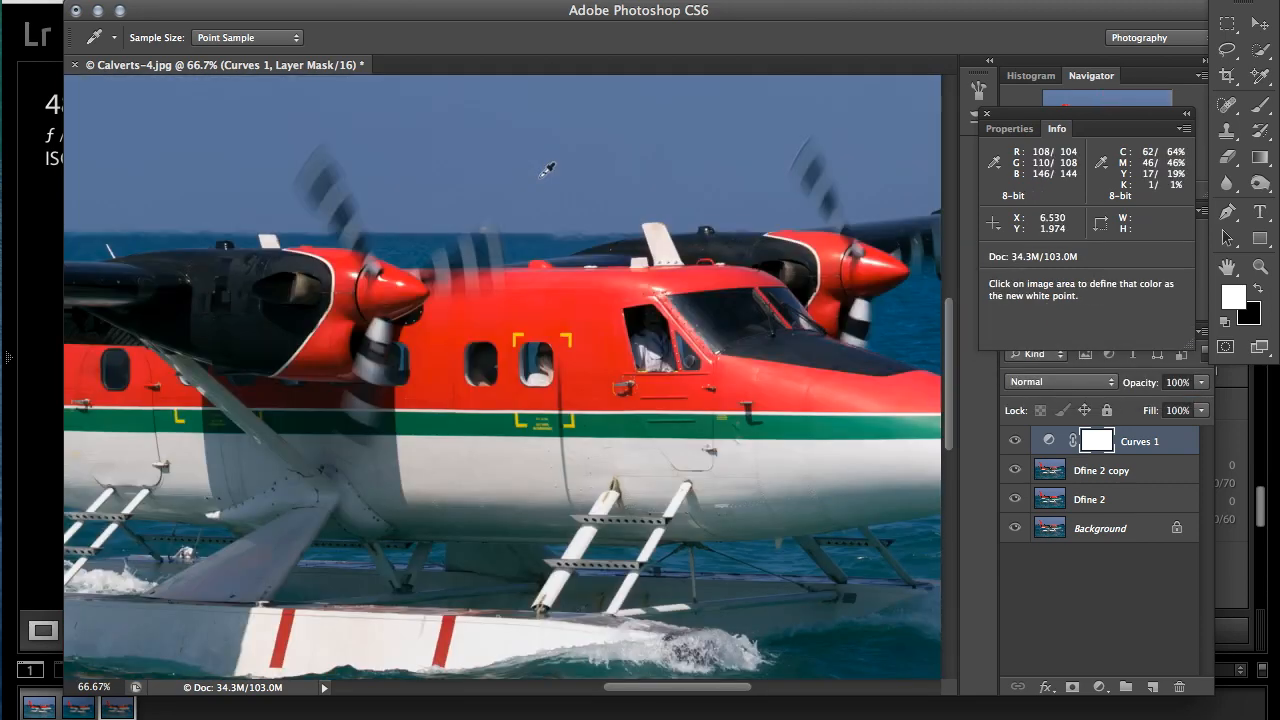
Step: Compare the whole photo with and without the Curves 1 adjustment by toggling the layer's visibility
key("super+minus")
key("super+minus")
key("super+minus")
left_click(1015, 441)
left_click(1015, 441)
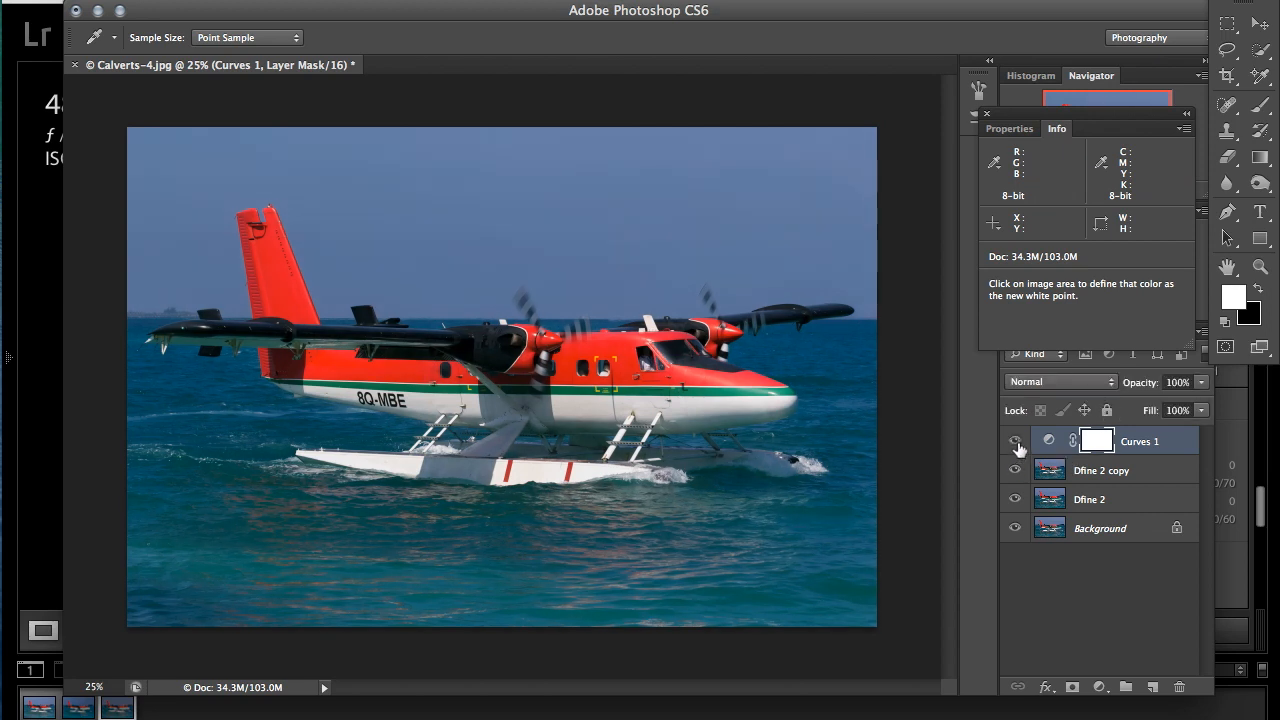
left_click(1015, 441)
left_click(1015, 441)
Step: Flatten the image into a single layer and apply Auto Contrast
left_click(311, 1)
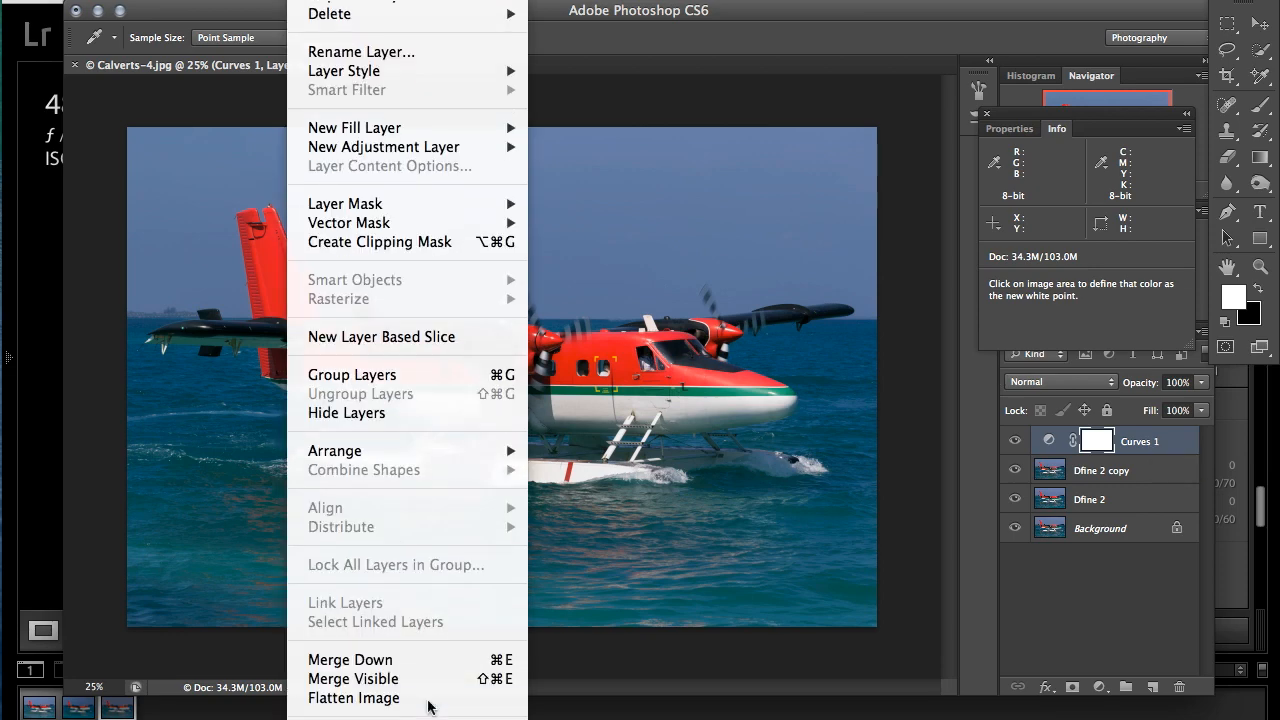
left_click(428, 698)
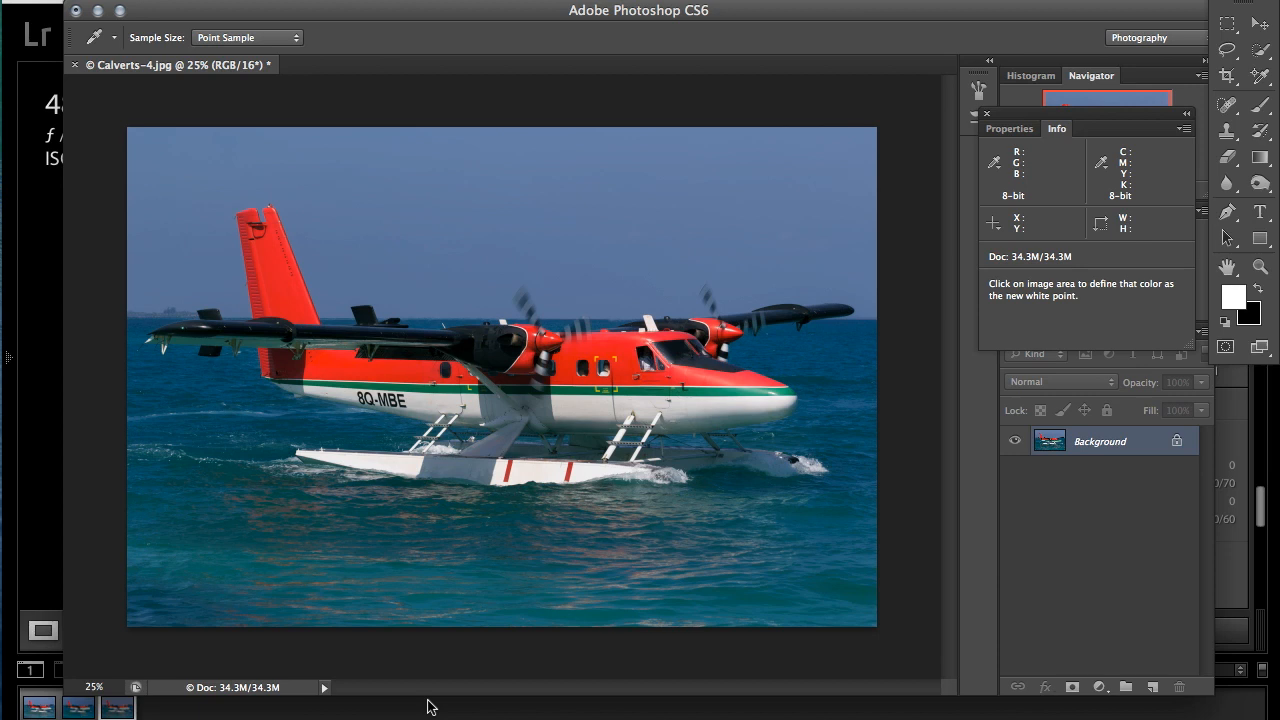
left_click(248, 0)
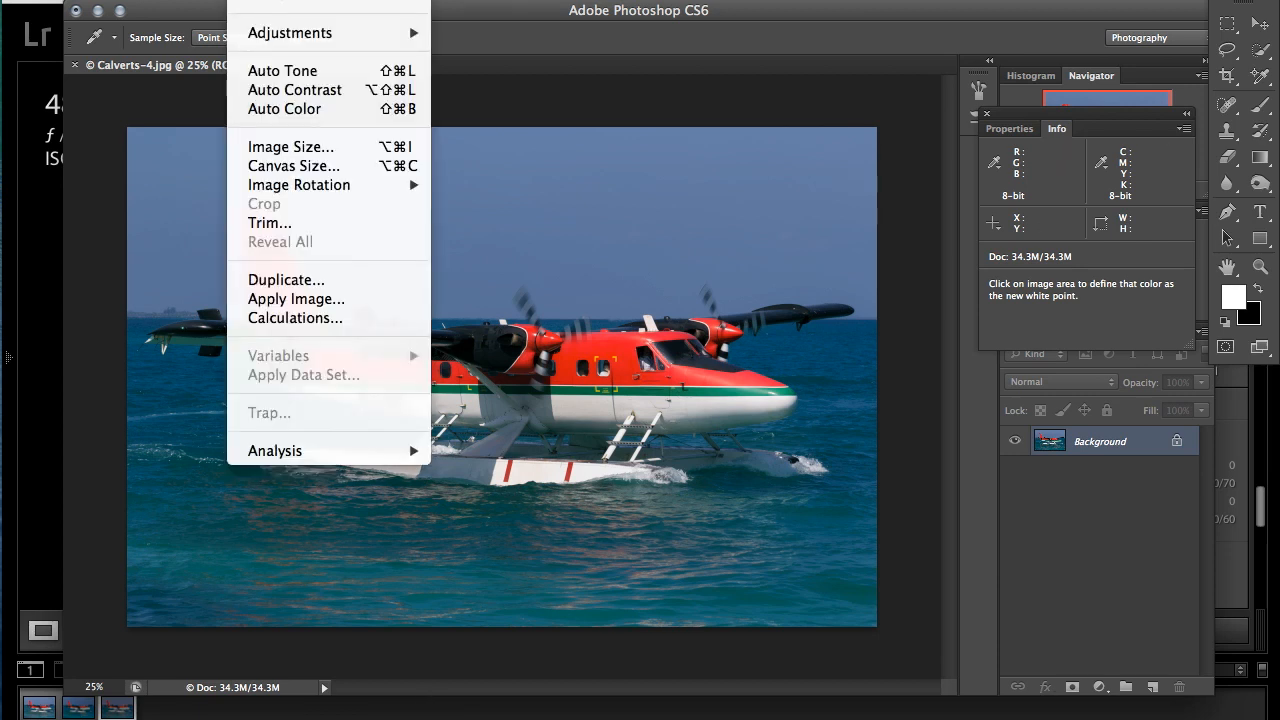
left_click(288, 89)
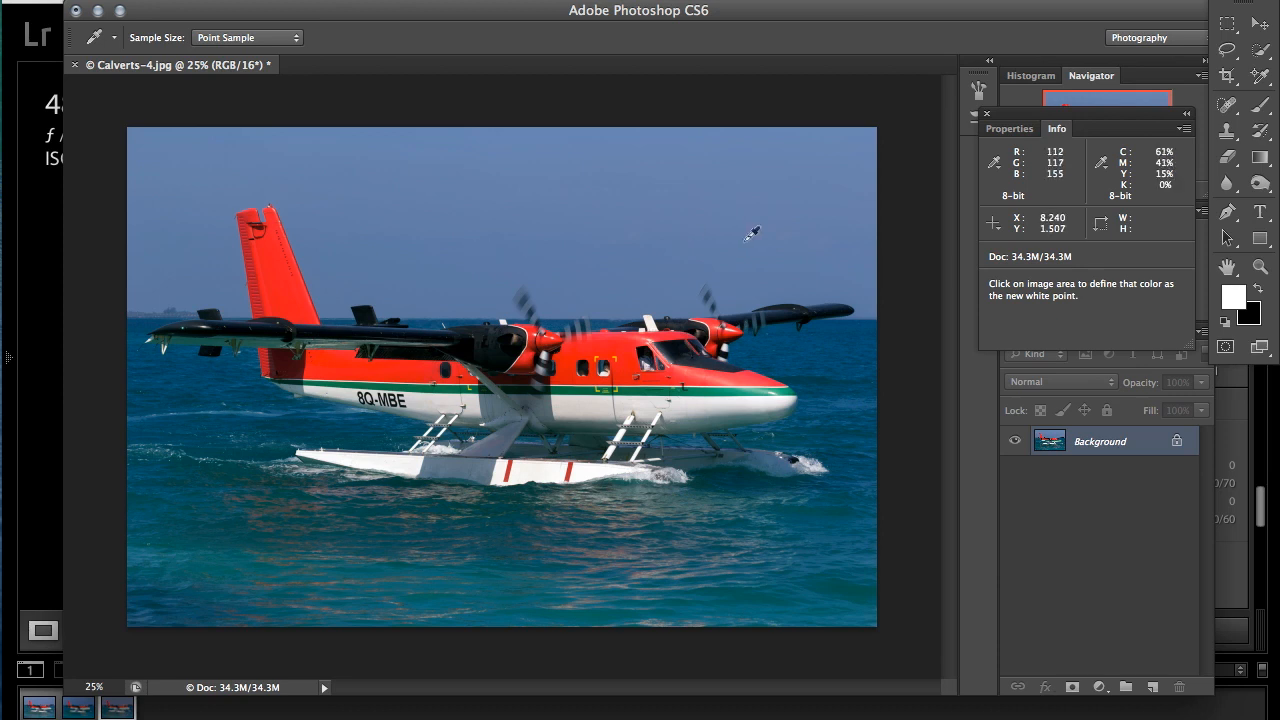
left_click(986, 113)
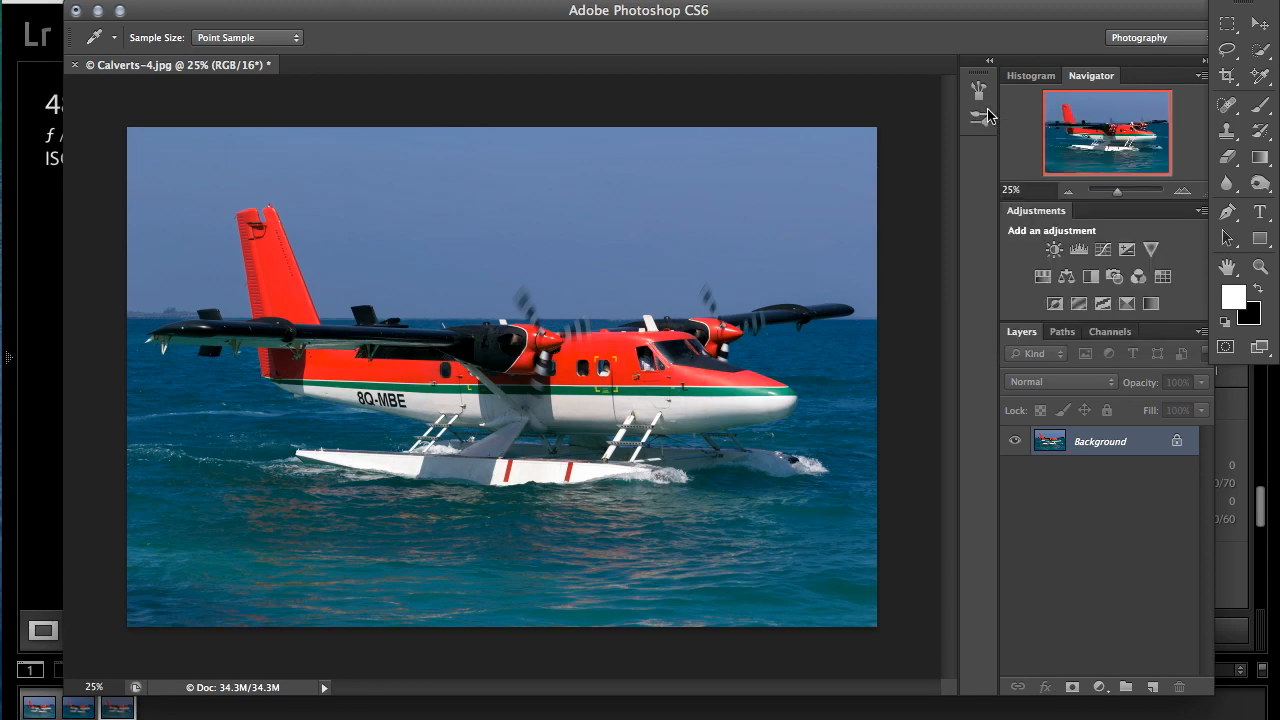
Step: Examine the seaplane's details and the surrounding water at 50% magnification from tail to nose
key("ctrl+plus")
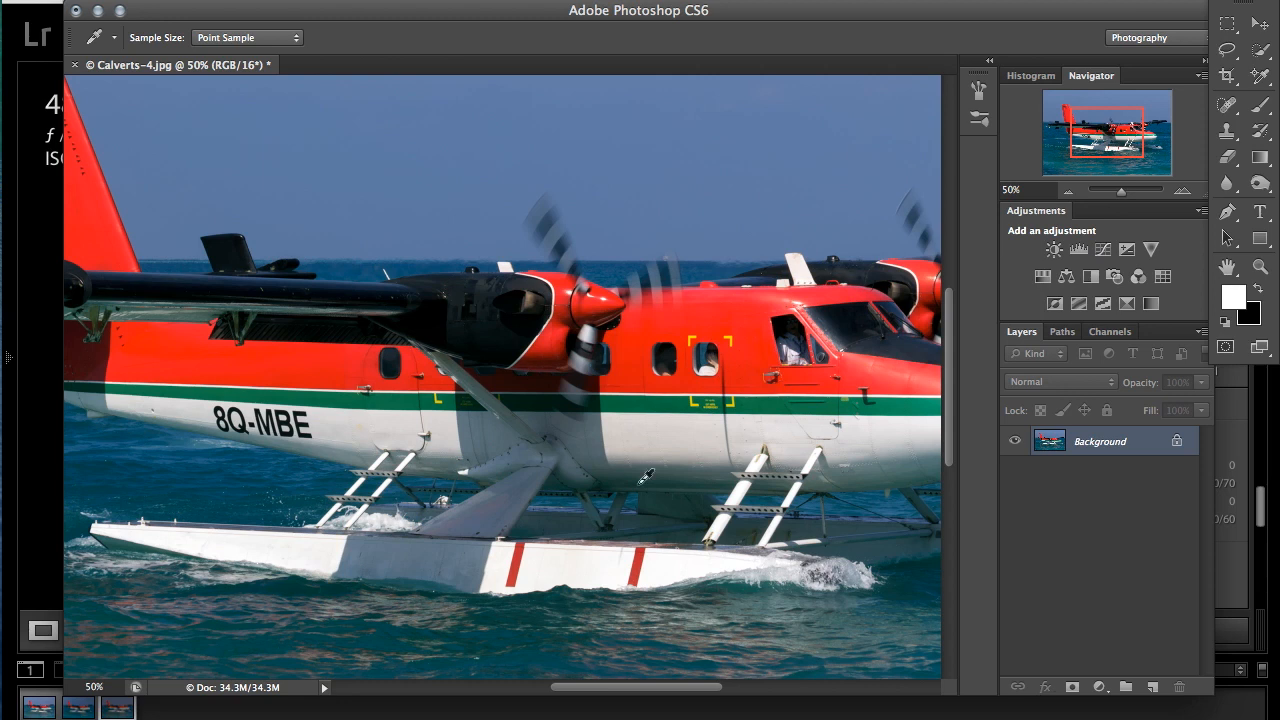
scroll(520, 367, "left", 5)
scroll(509, 365, "right", 10)
scroll(509, 365, "left", 8)
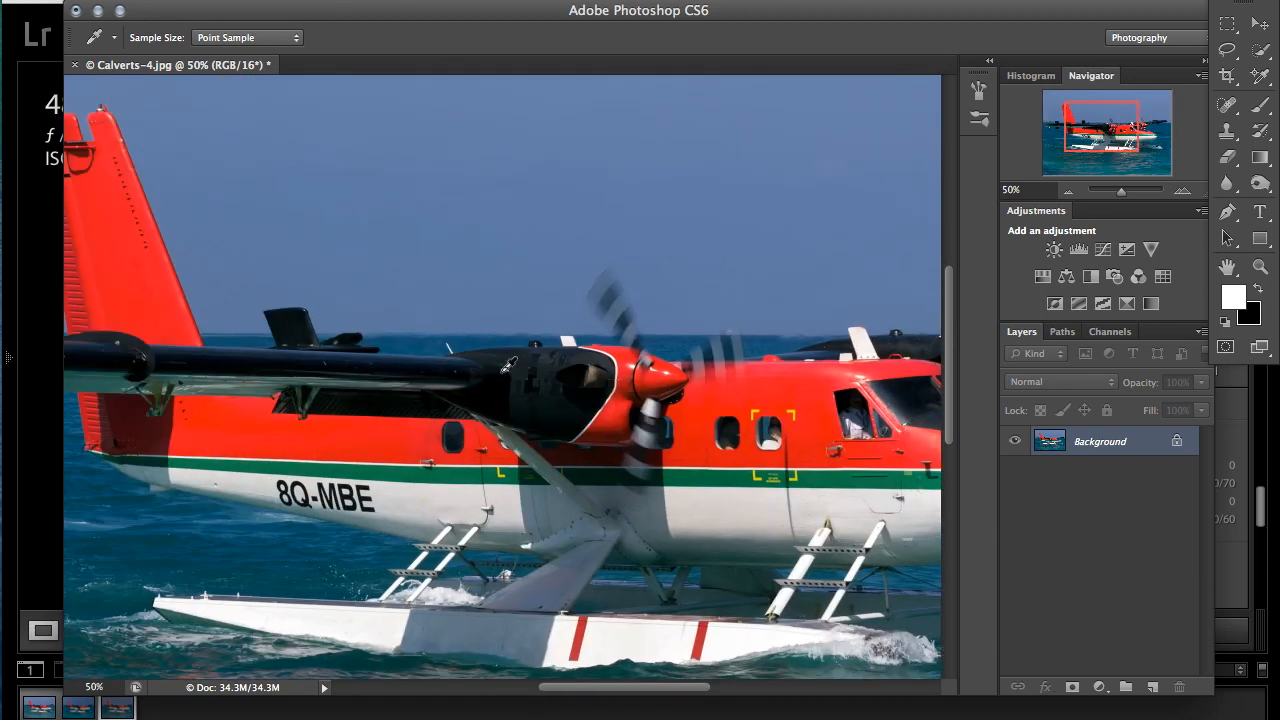
scroll(509, 365, "left", 8)
scroll(509, 365, "down", 3)
scroll(509, 365, "right", 10)
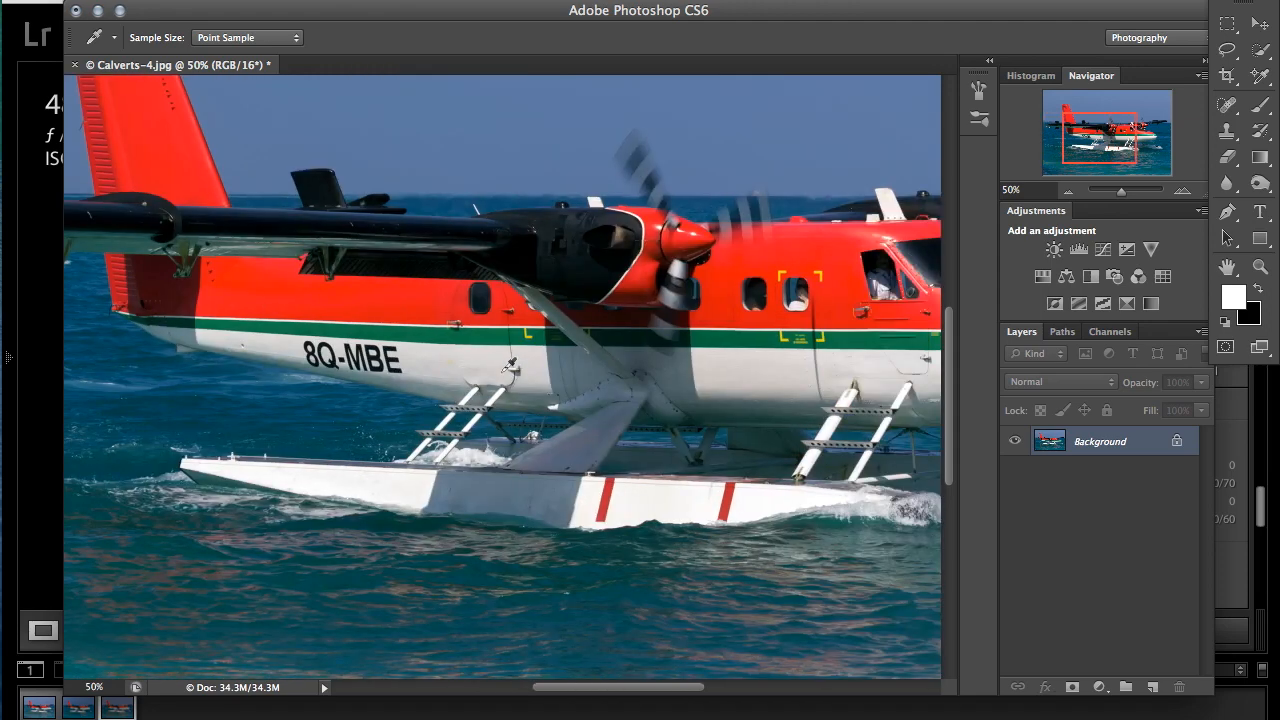
Step: Duplicate the Background layer and desaturate the copy
key("super+j")
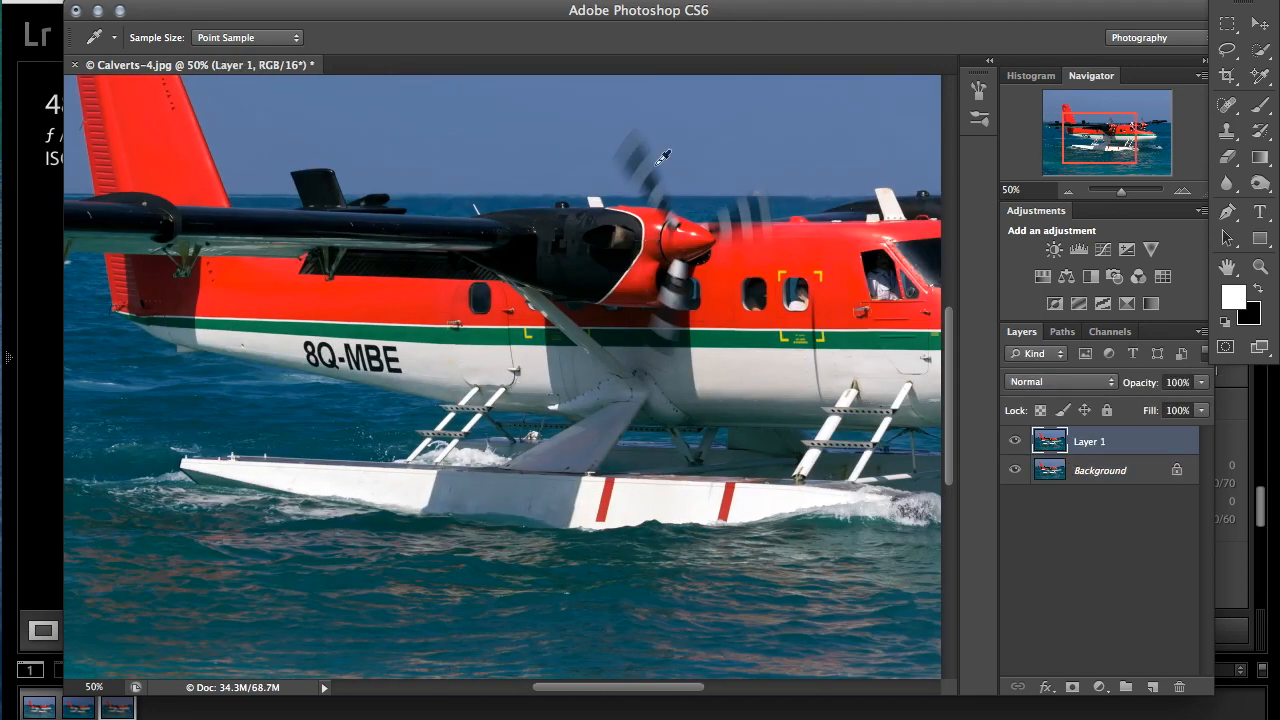
left_click(252, 1)
mouse_move(270, 37)
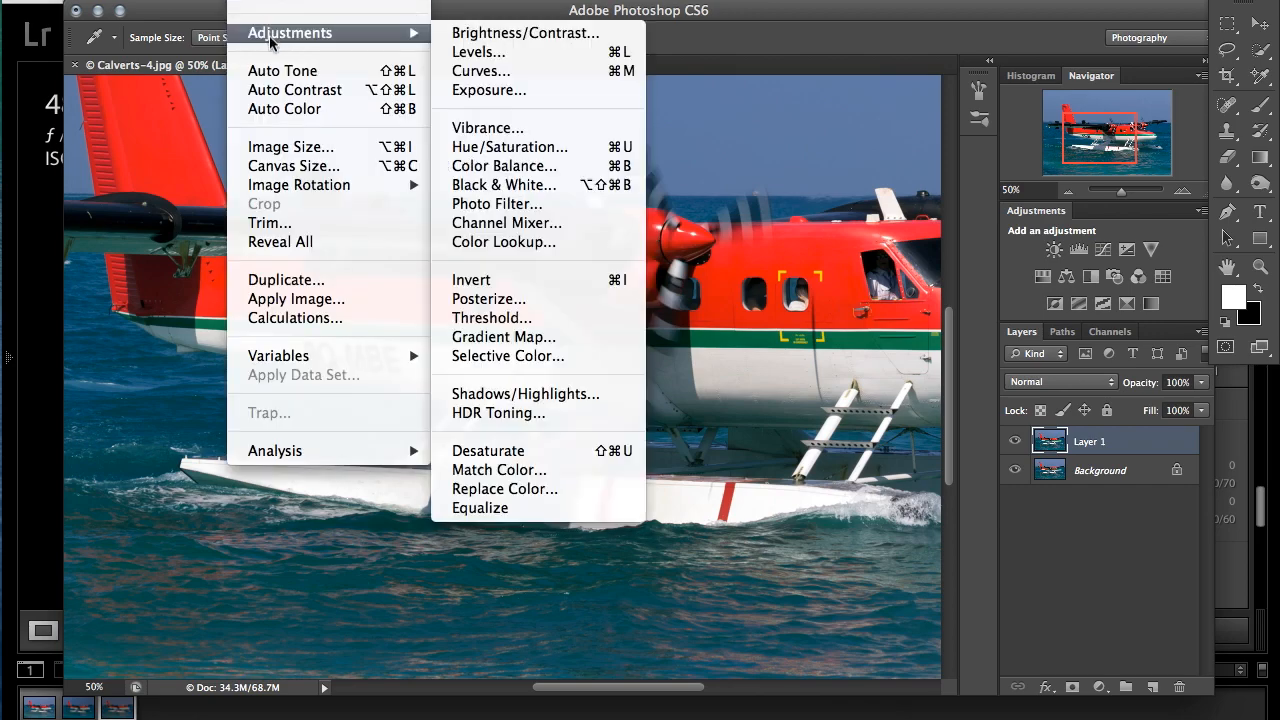
left_click(530, 451)
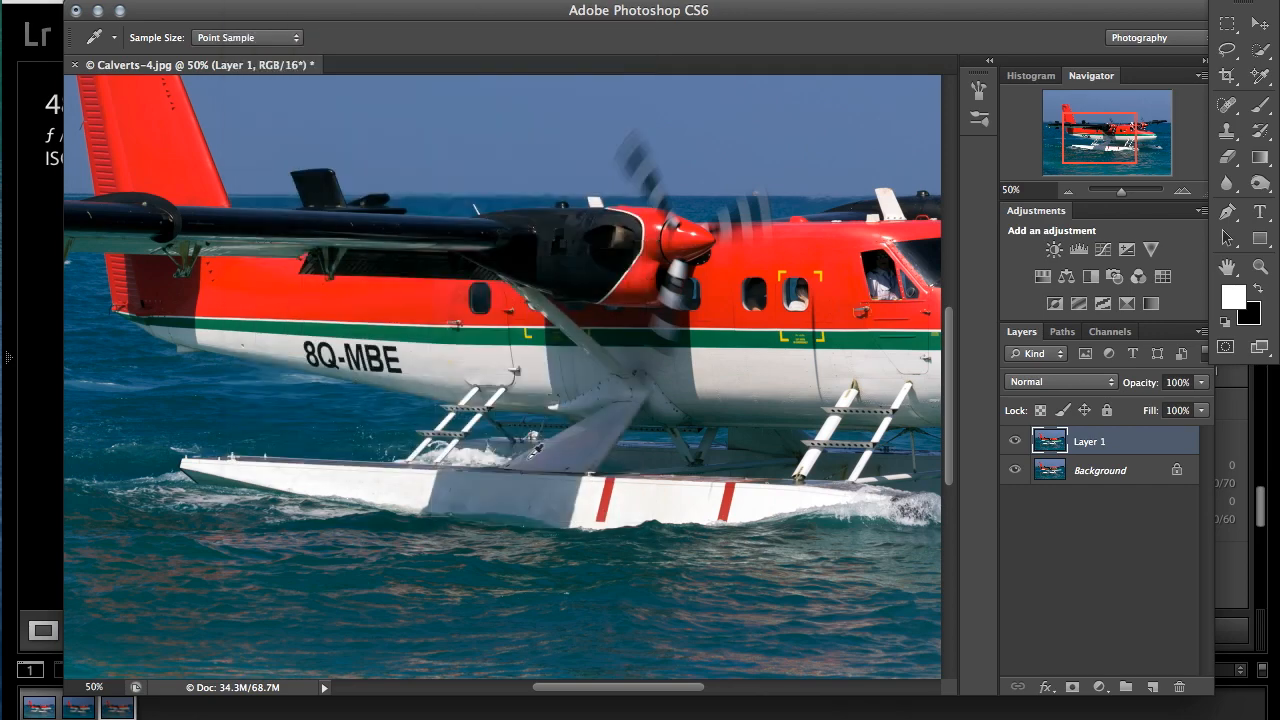
Step: Set the desaturated layer's blend mode to Hard Light
scroll(751, 387, "right", 10)
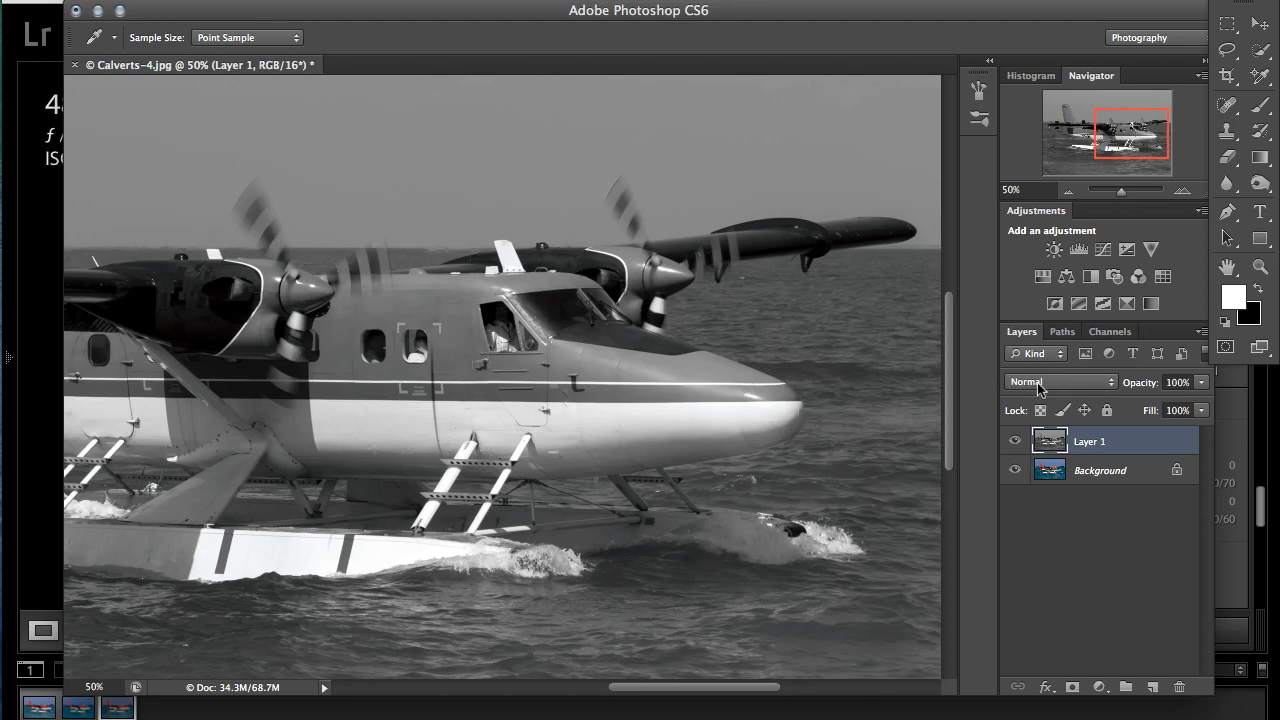
left_click(1040, 384)
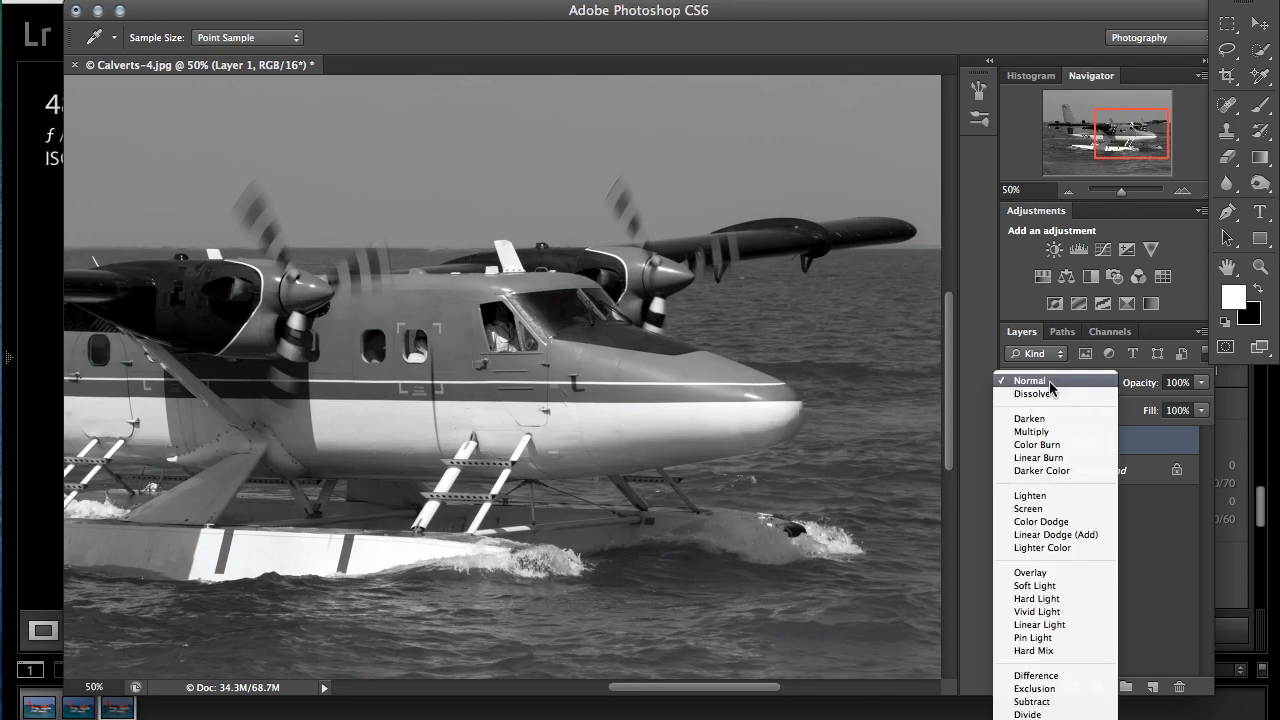
left_click(1075, 598)
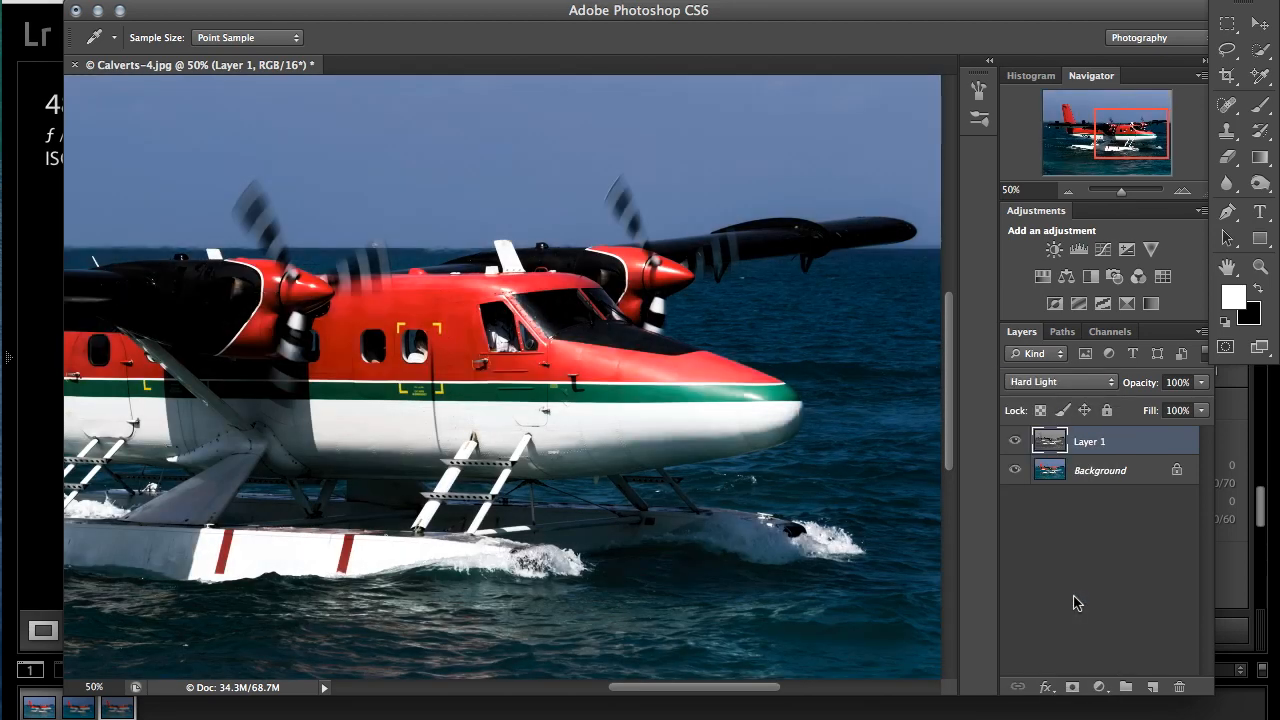
scroll(541, 453, "left", 8)
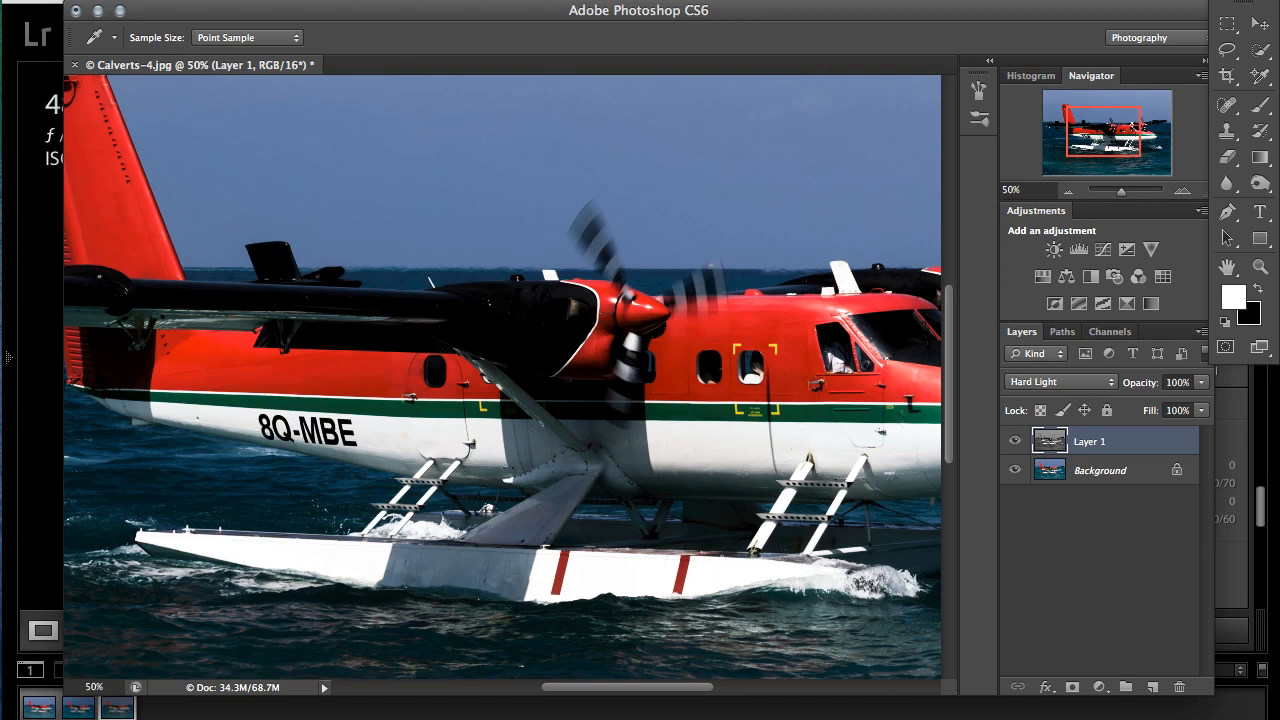
Step: Apply a High Pass filter to the desaturated layer with a radius of 1.3 pixels
left_click(471, 1)
mouse_move(561, 357)
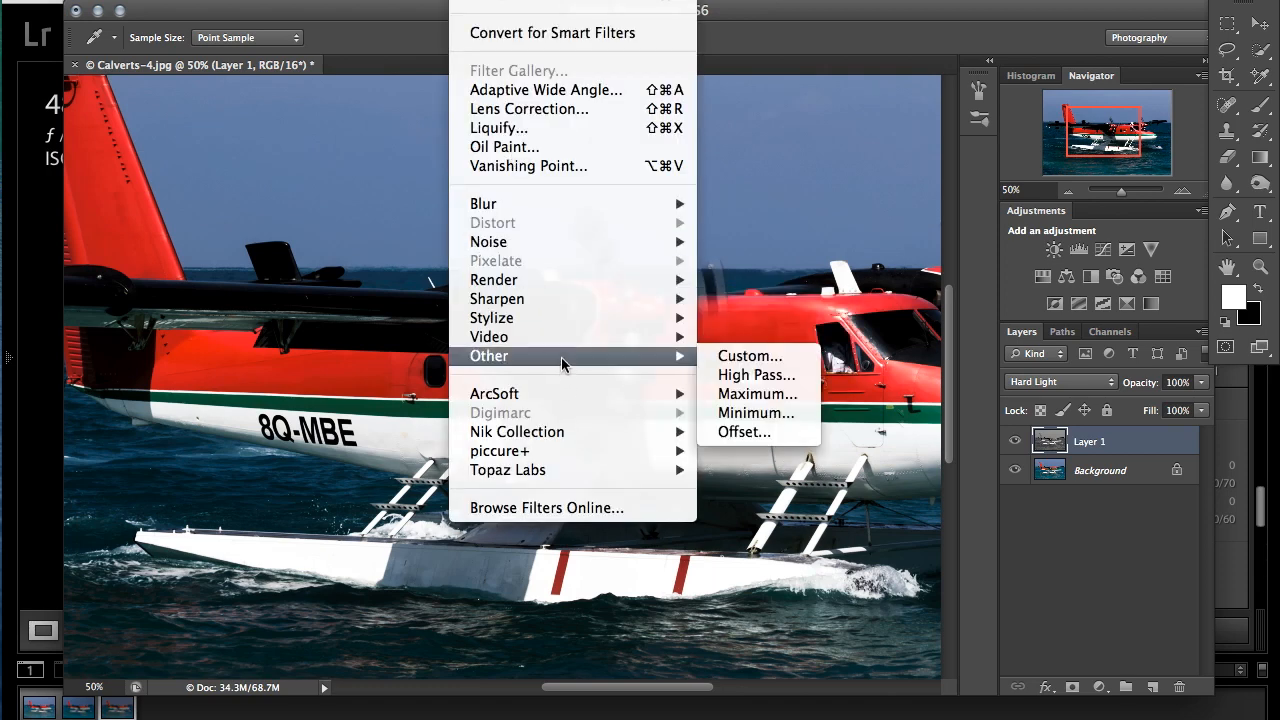
left_click(757, 375)
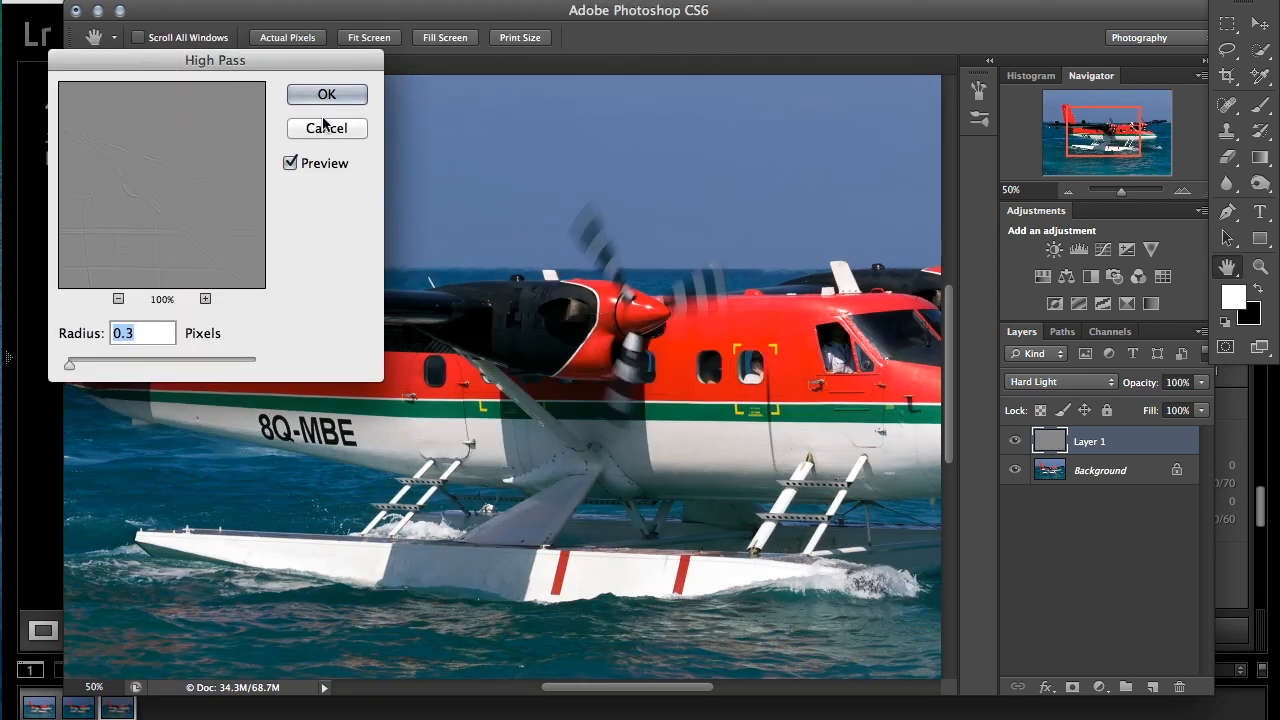
left_click_drag(195, 60, 565, 72)
left_click_drag(442, 381, 451, 381)
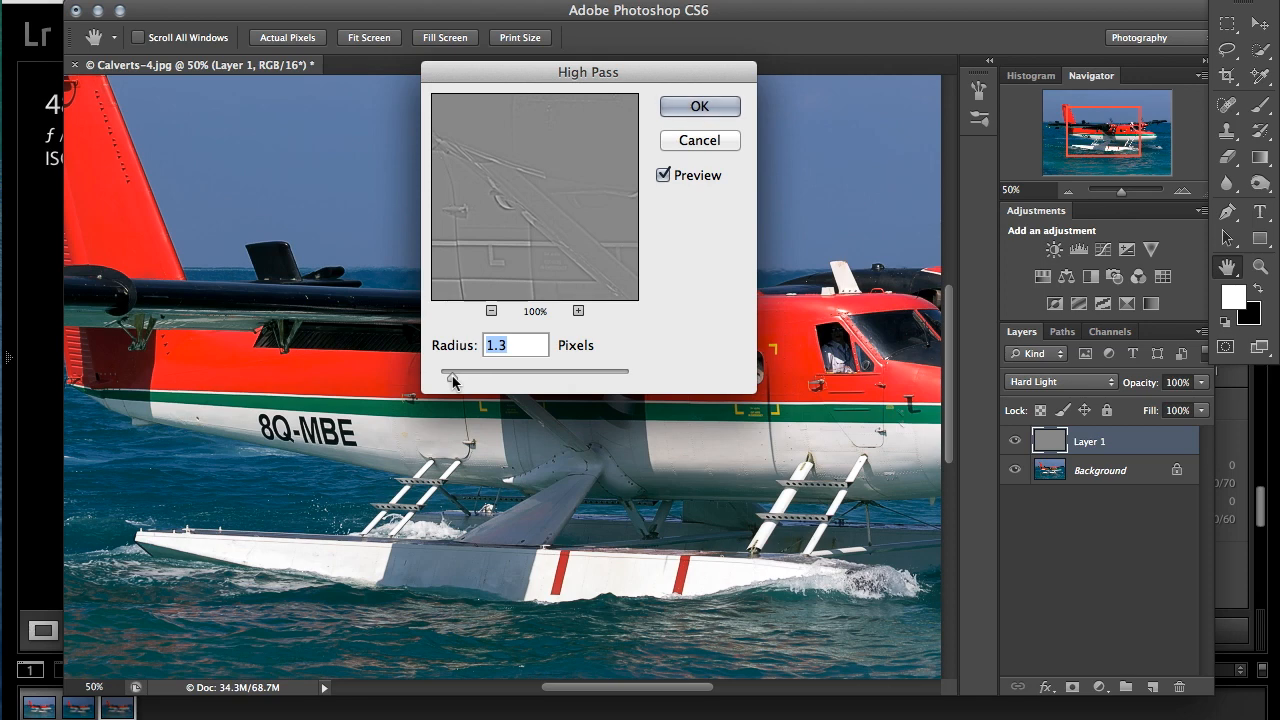
left_click_drag(452, 381, 452, 381)
left_click(707, 108)
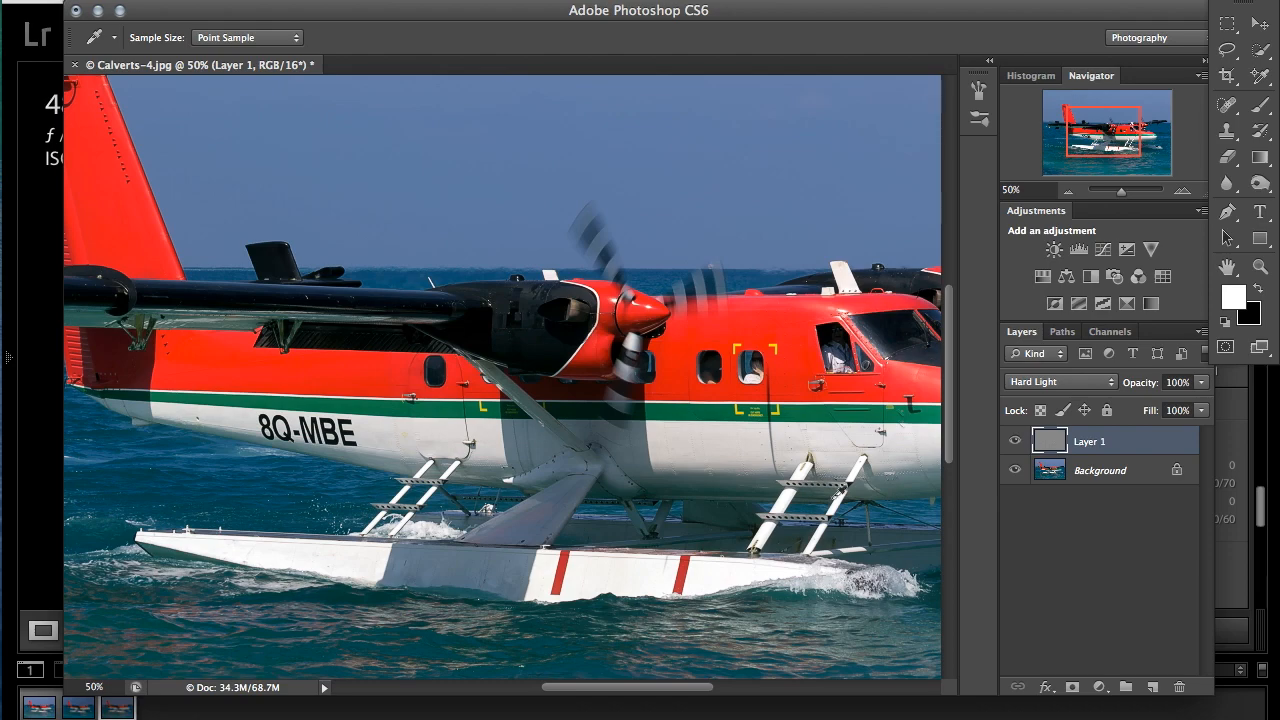
Step: Check the sharpening along the whole seaplane and flatten the image into a single layer
scroll(834, 492, "right", 10)
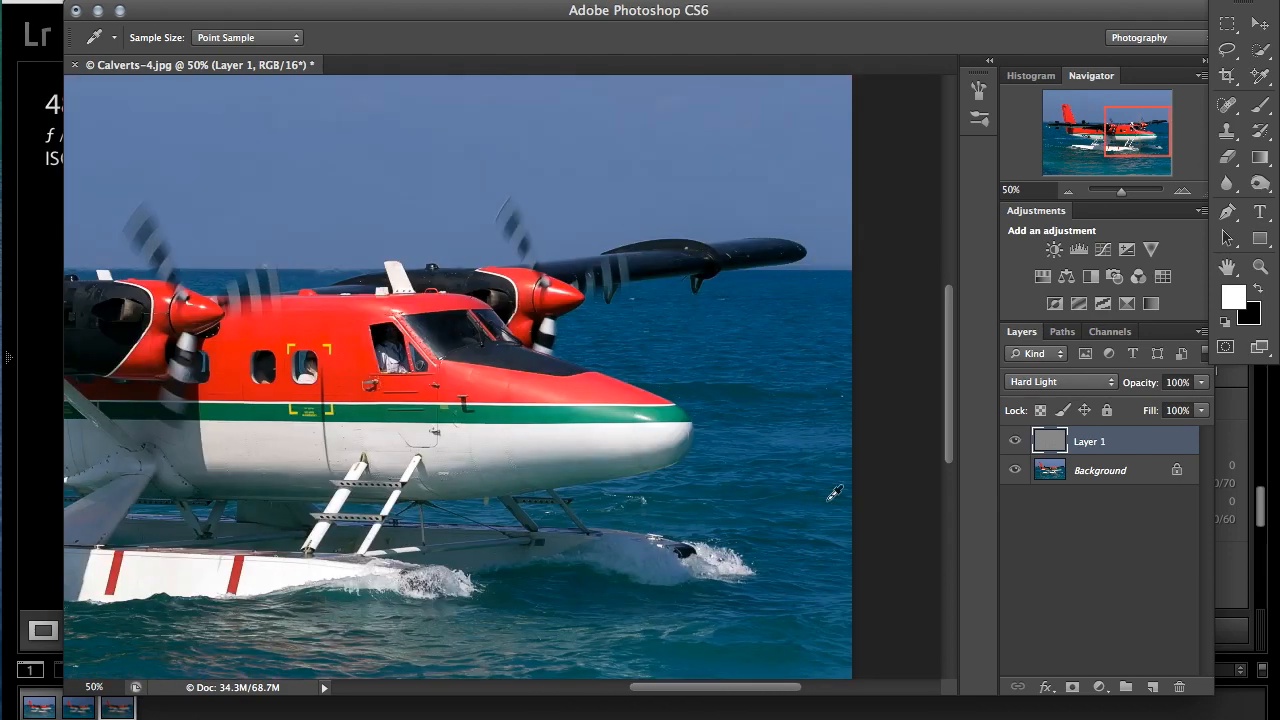
scroll(834, 492, "left", 10)
scroll(834, 492, "up", 5)
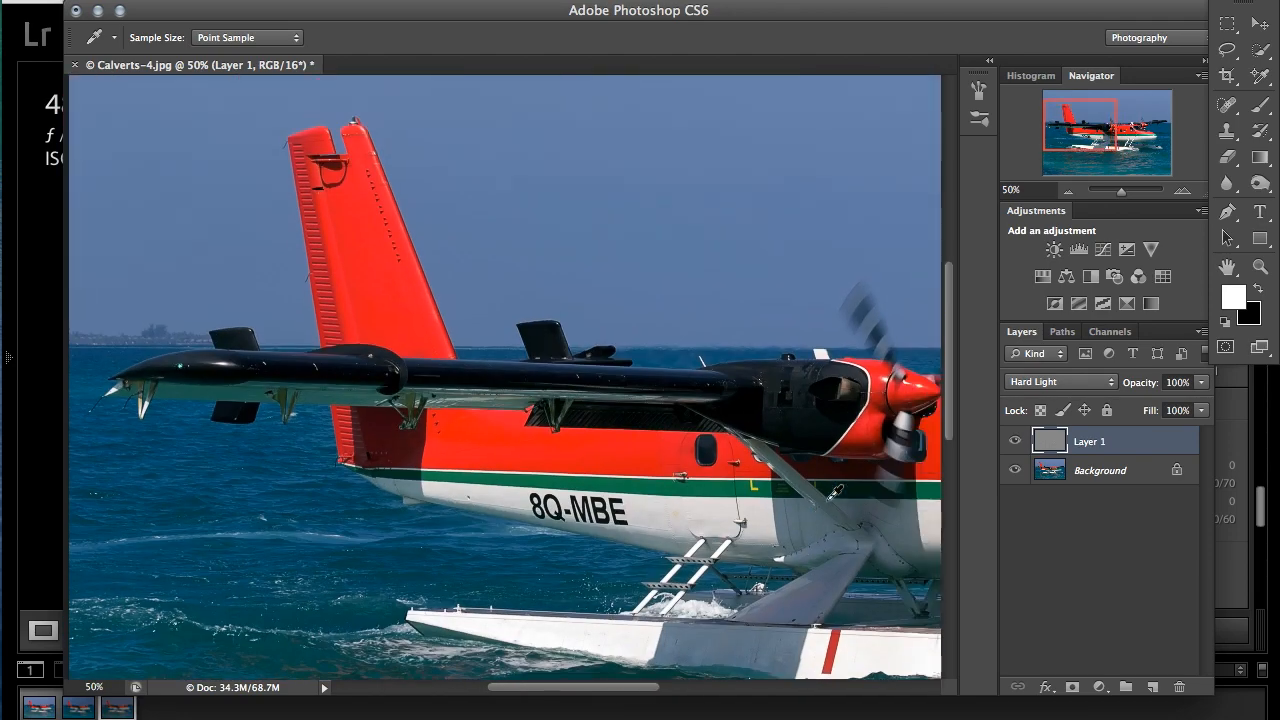
scroll(834, 492, "right", 5)
scroll(834, 492, "down", 5)
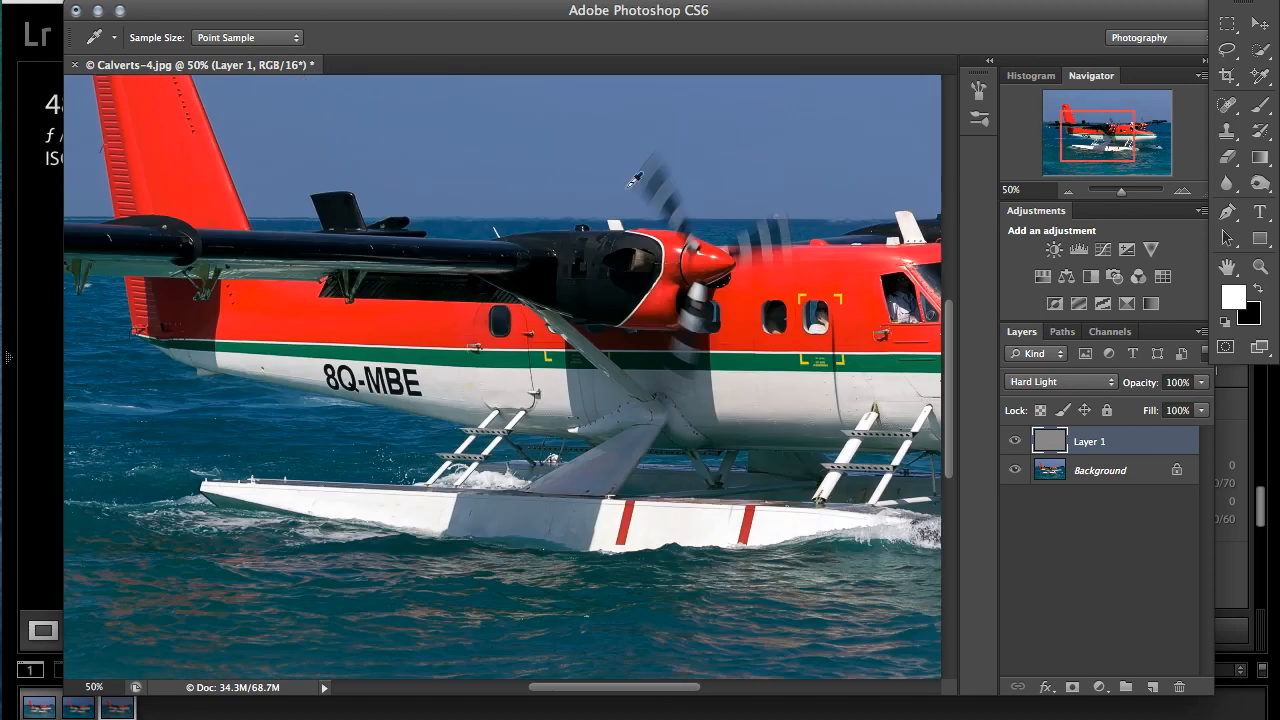
left_click(306, 0)
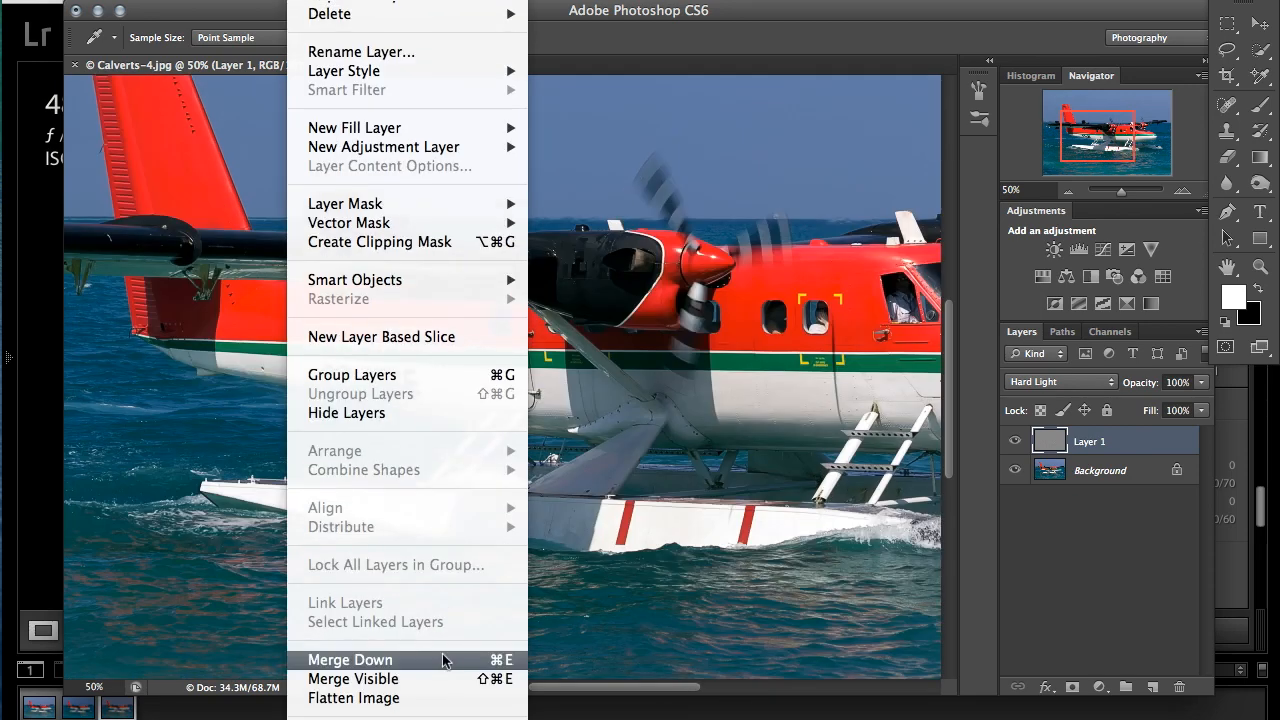
left_click(436, 698)
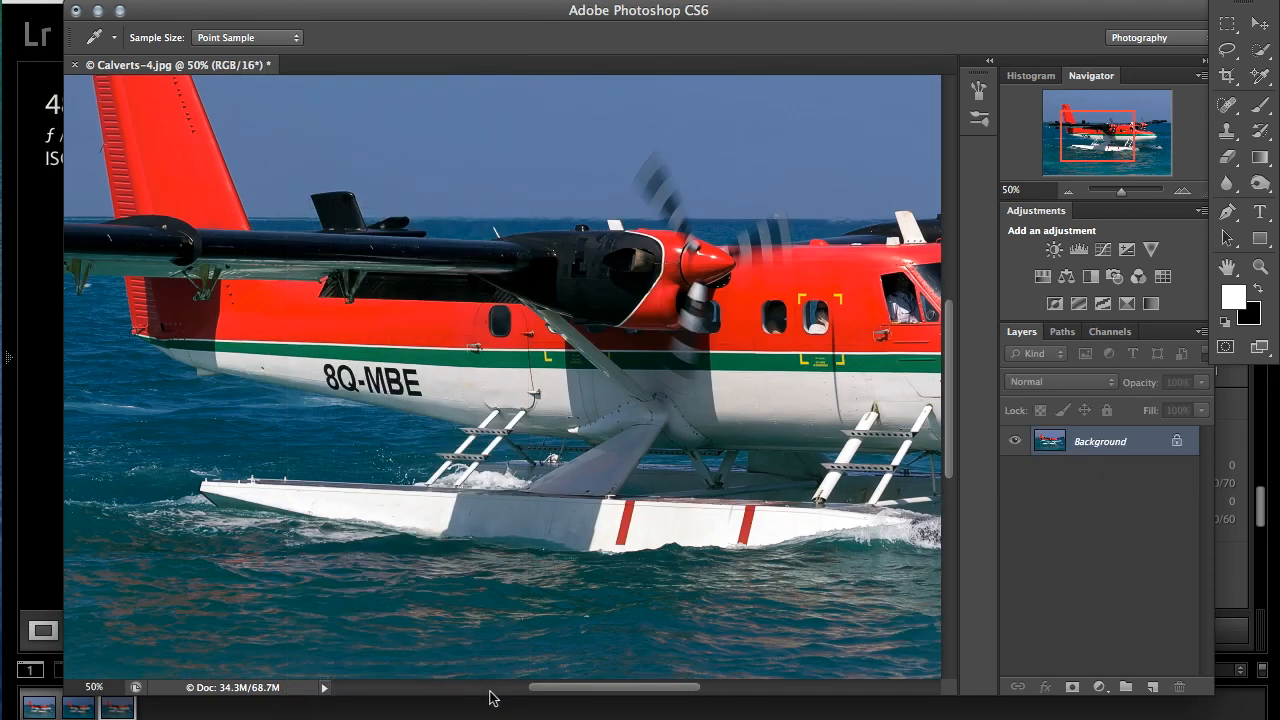
Step: Duplicate the flattened photo onto a new layer and apply a High Pass filter with a 0.4 pixel radius
key("super+z")
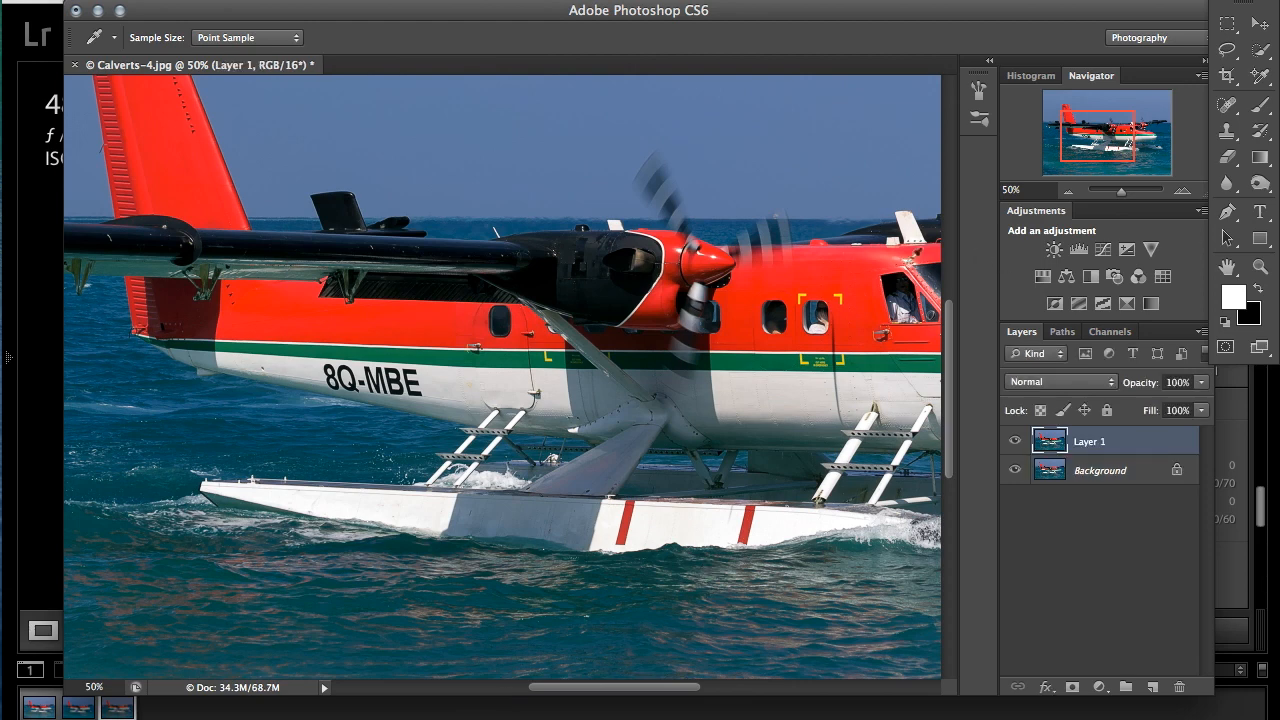
scroll(793, 283, "right", 8)
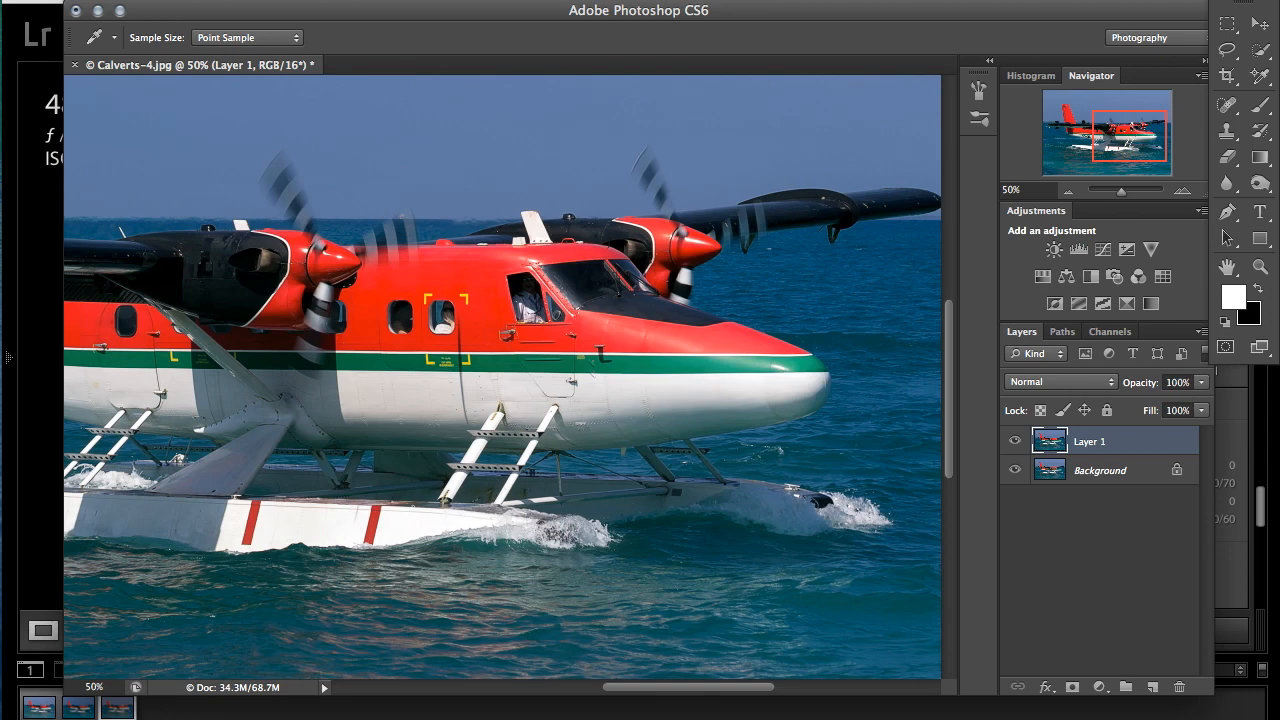
left_click(475, 0)
mouse_move(565, 360)
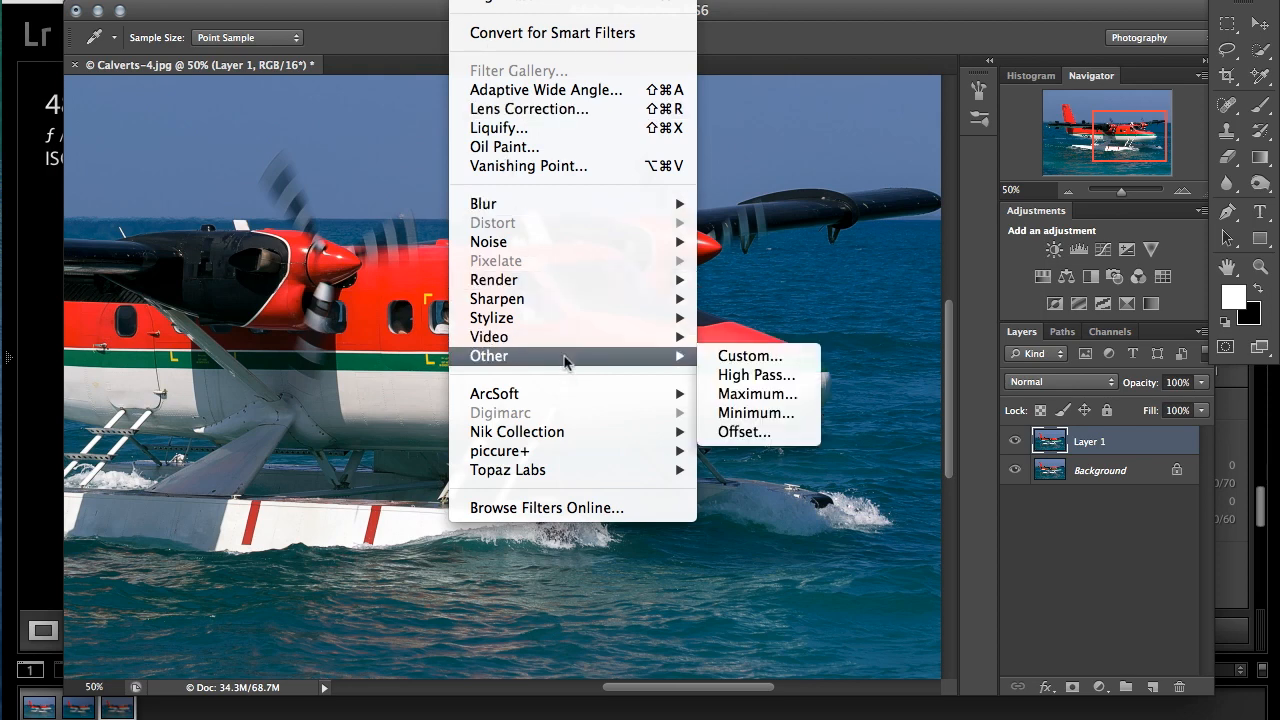
left_click(756, 375)
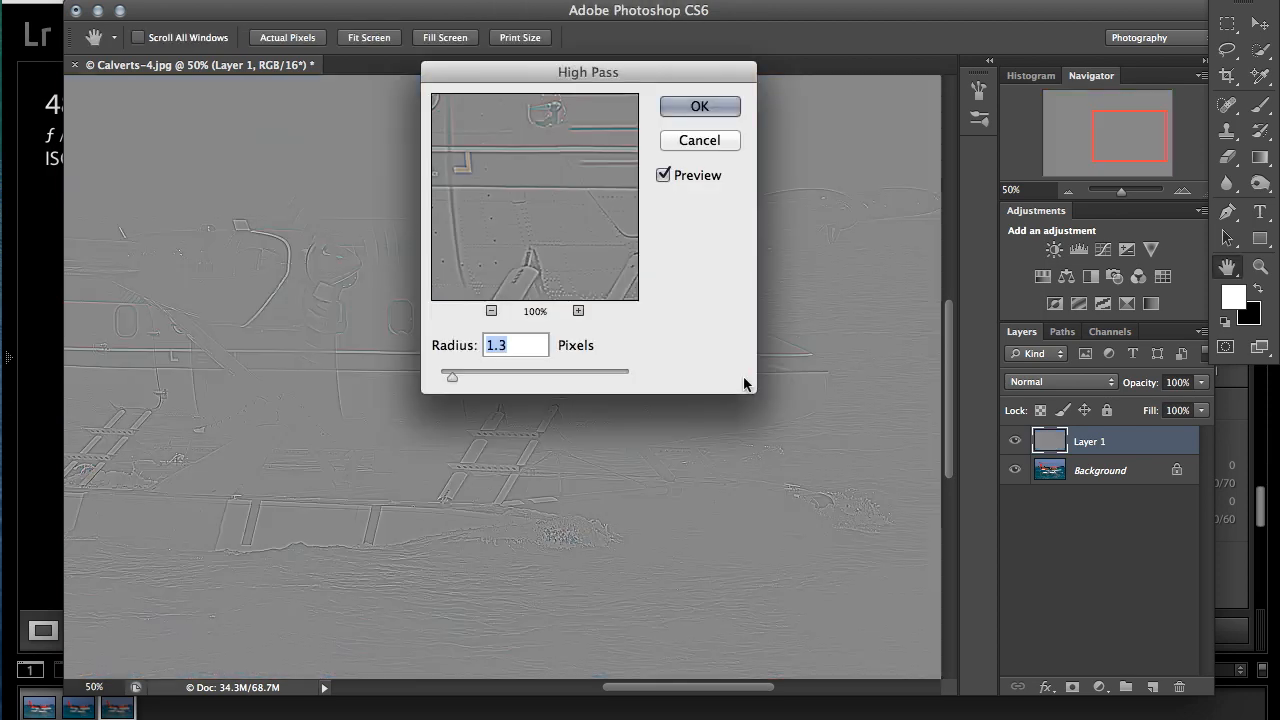
left_click_drag(452, 377, 443, 378)
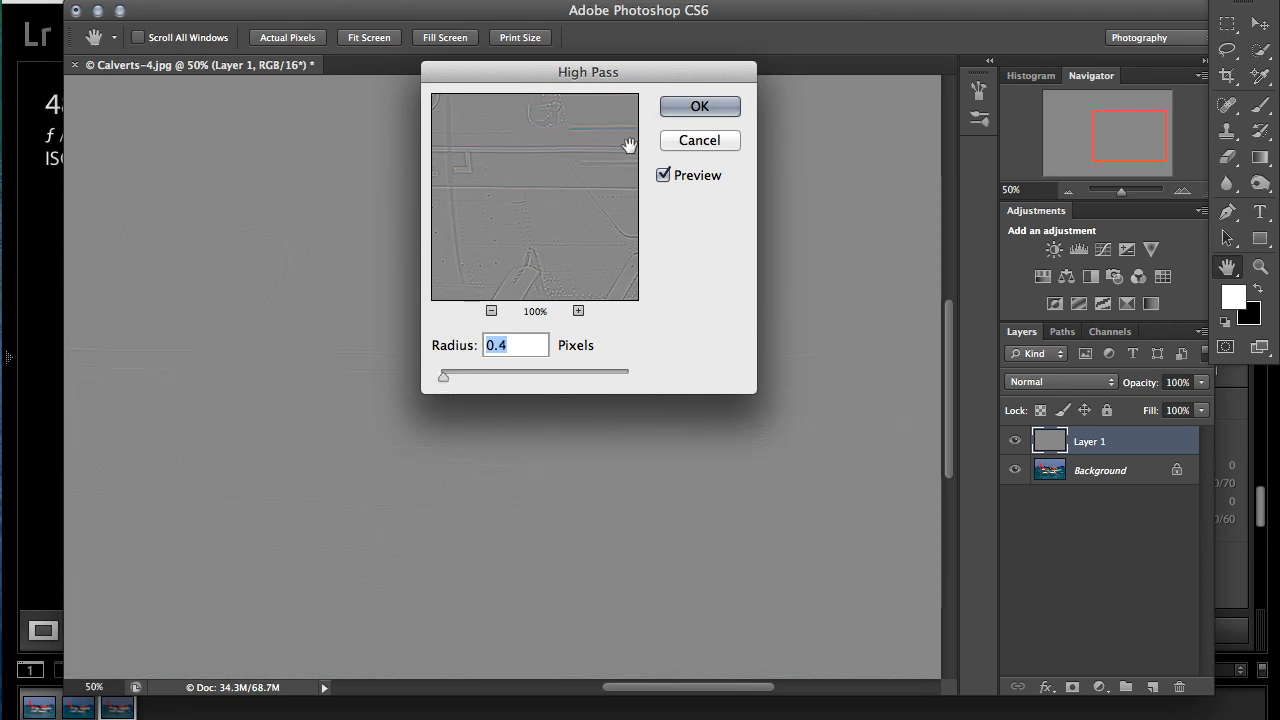
left_click(696, 121)
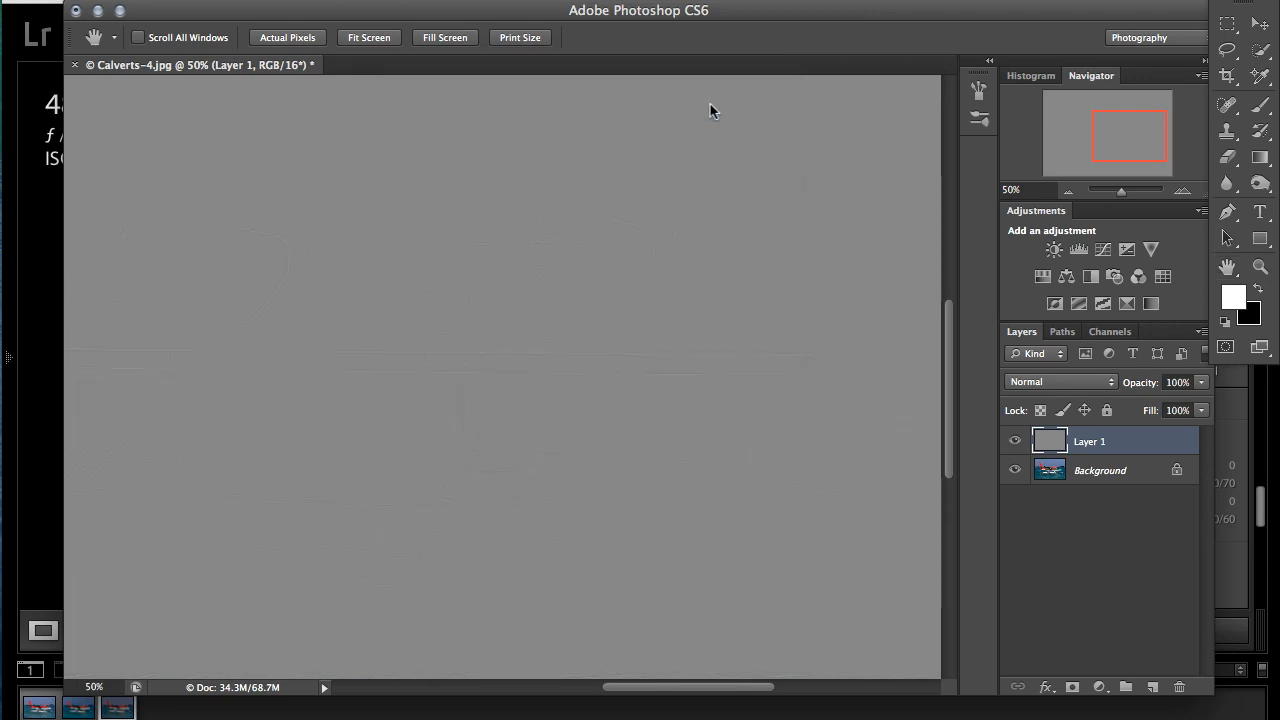
Step: Set the high-pass layer to Hard Light and give it a layer mask inverted to black
left_click(1027, 378)
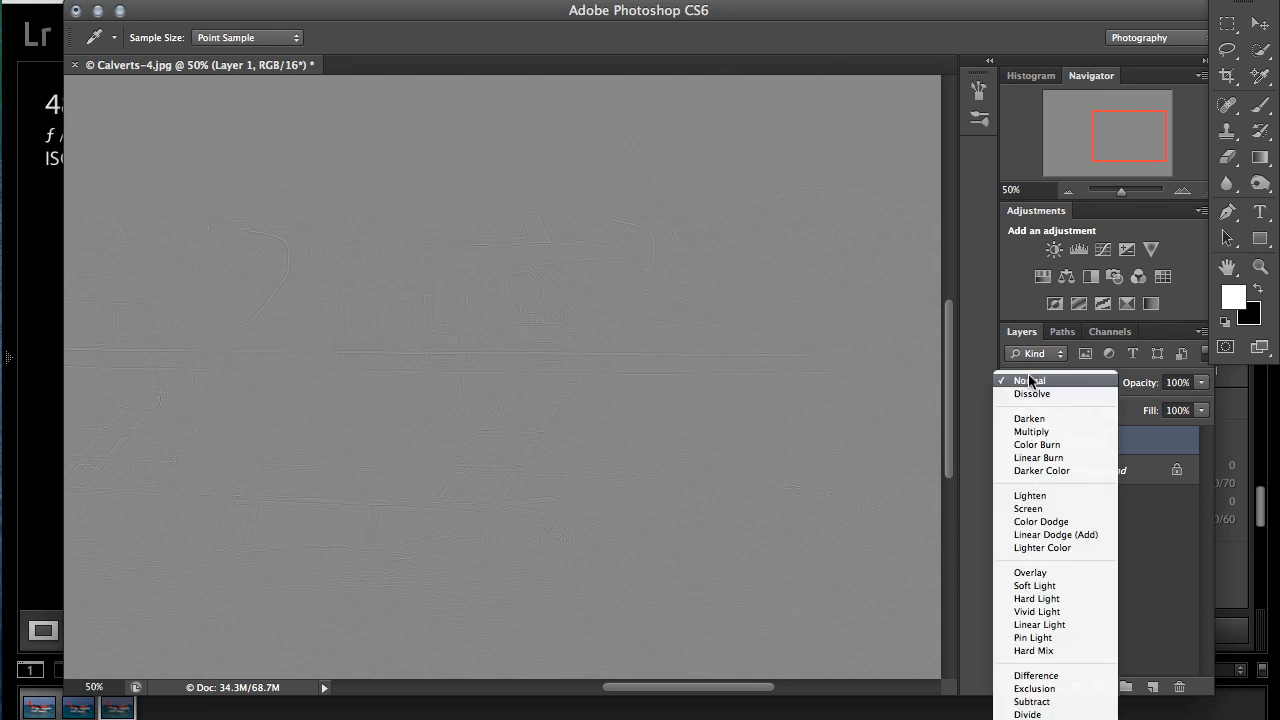
left_click(1034, 598)
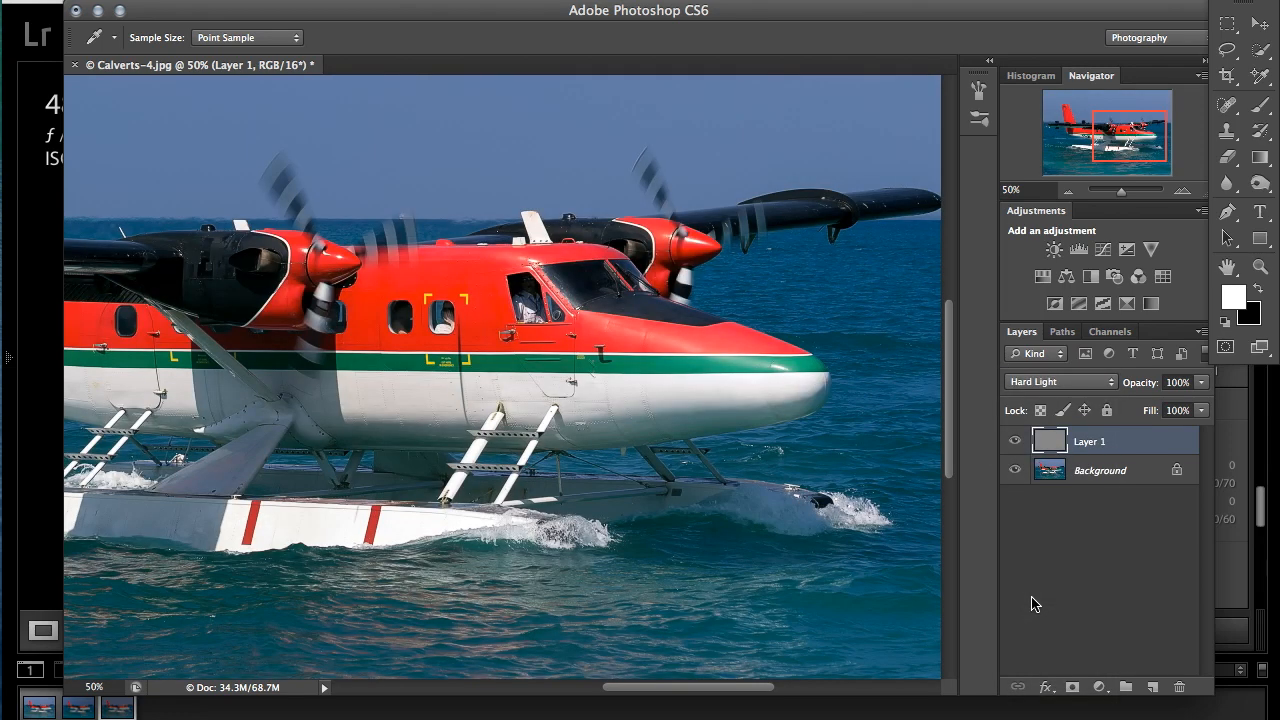
left_click(1072, 688)
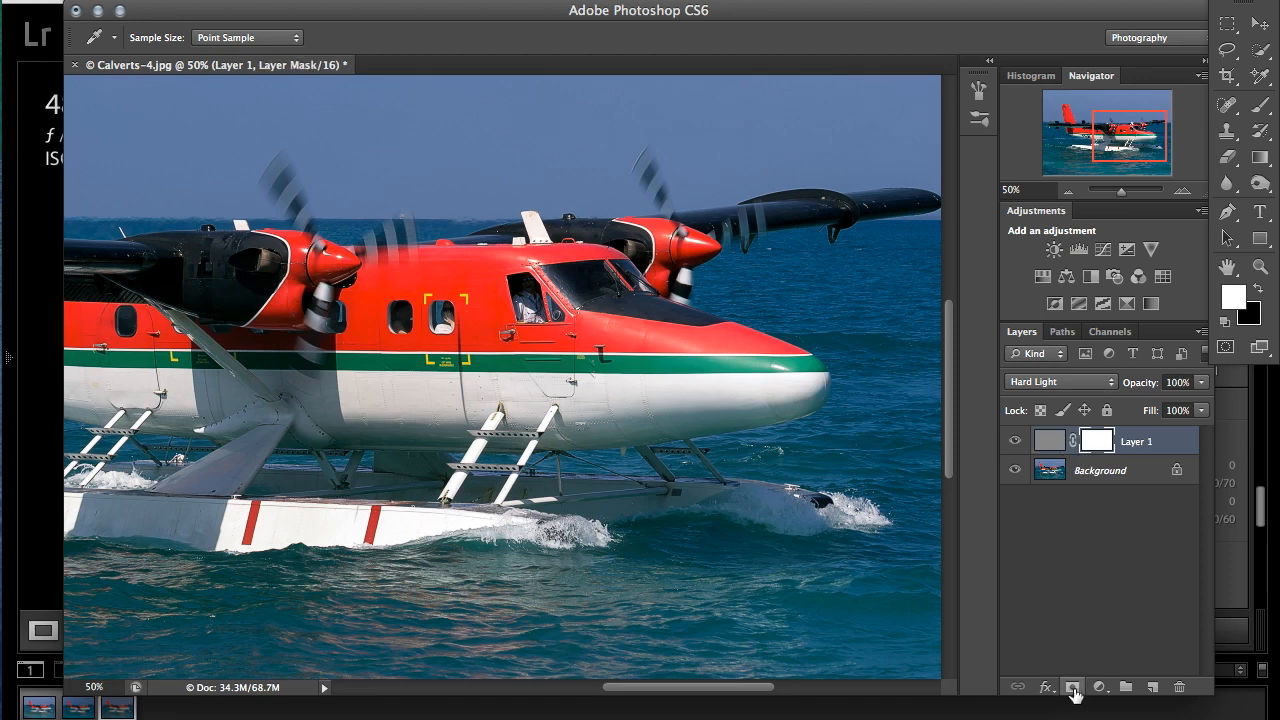
key("super+i")
Step: Set up a white Brush for the mask at 45 px size and 76% opacity
key("b")
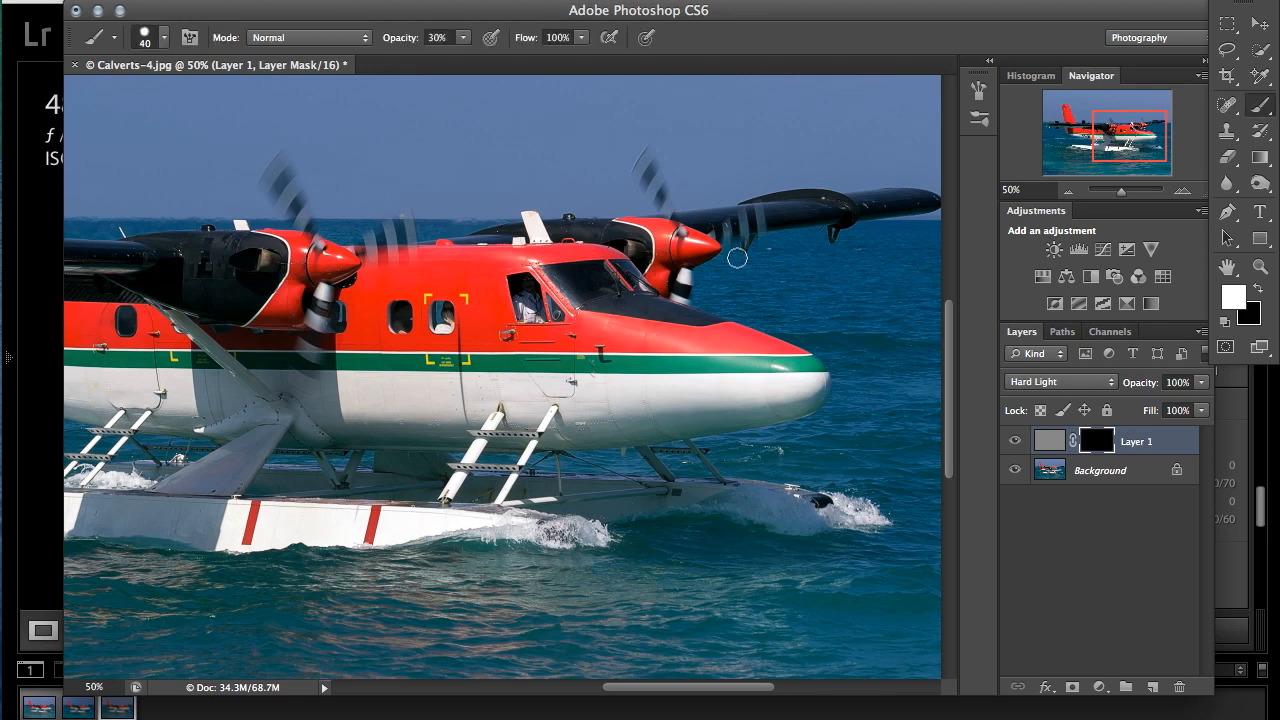
left_click(152, 42)
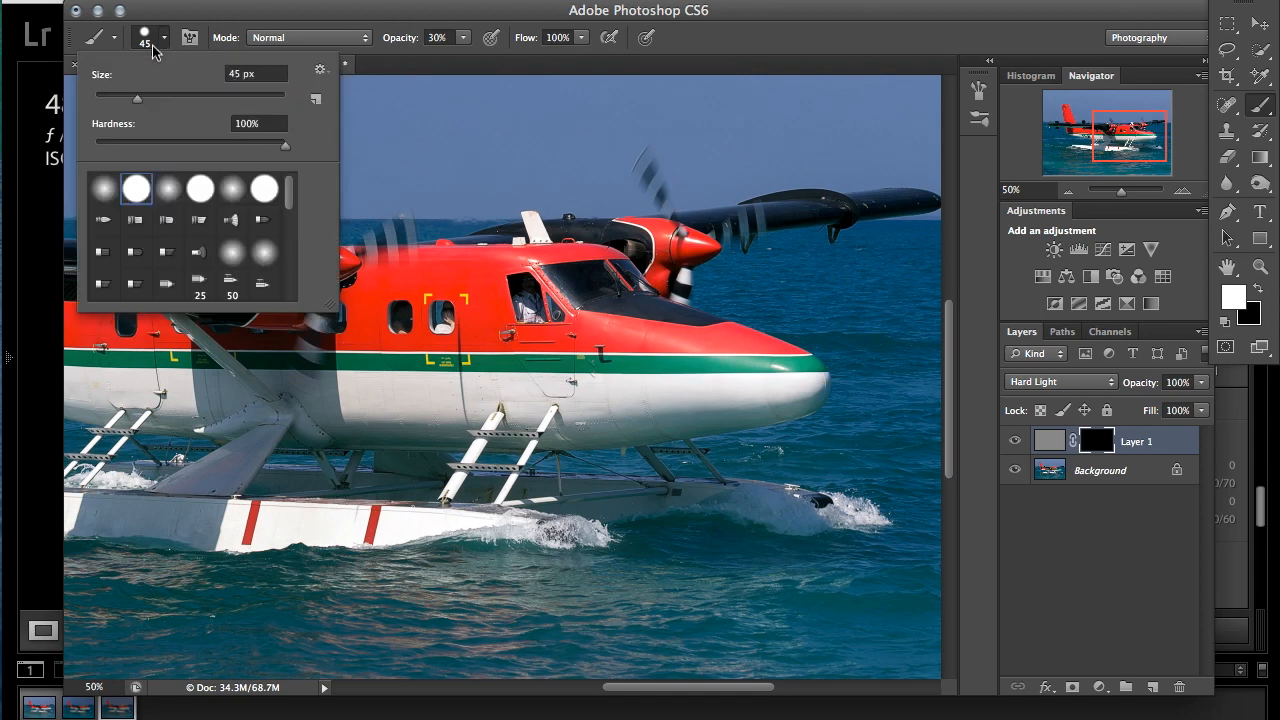
left_click(356, 10)
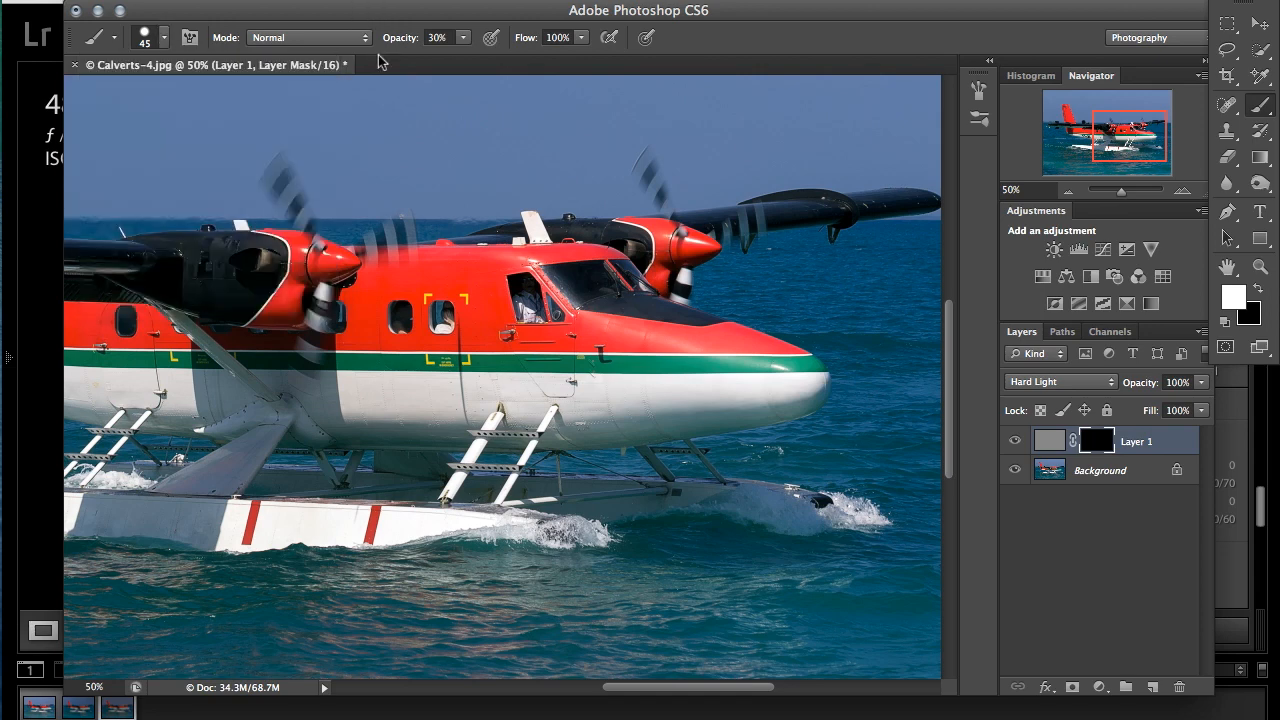
left_click(463, 38)
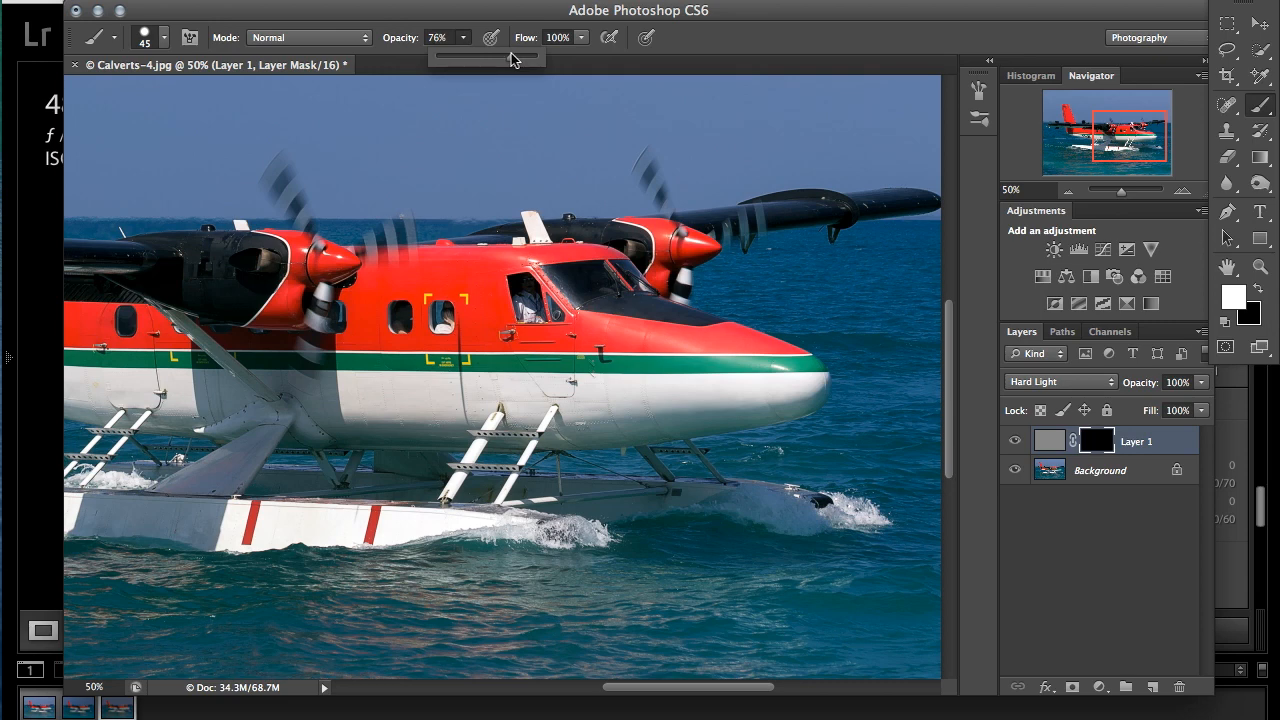
left_click(775, 20)
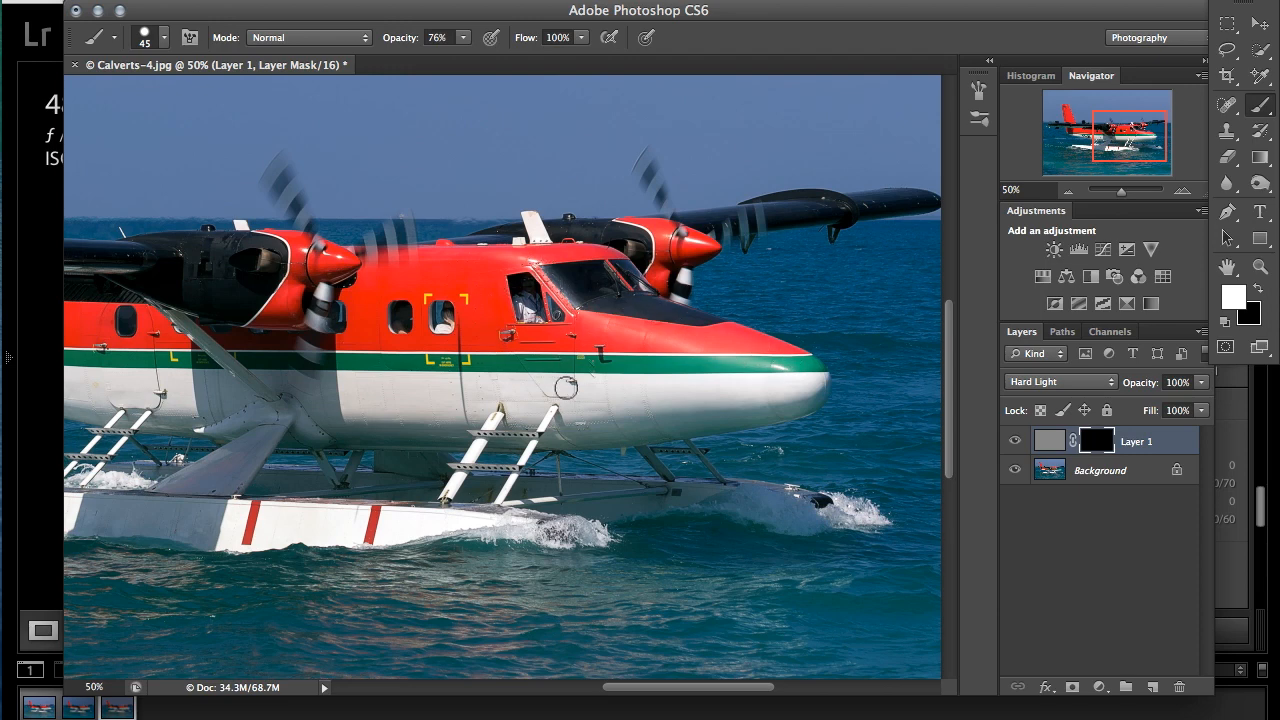
Step: Paint the high-pass mask white over the cockpit, door and boarding steps, raising the brush opacity to 88%
key("super+equal")
key("super+equal")
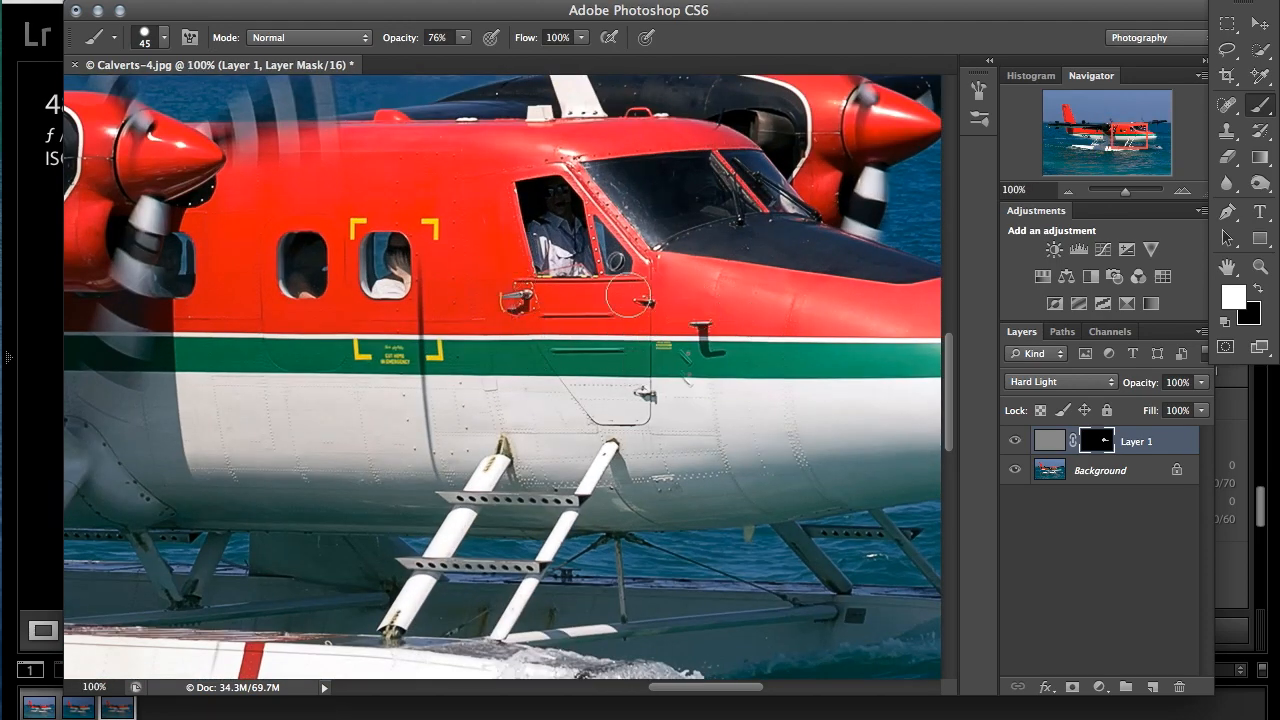
scroll(595, 303, "down", 5)
scroll(595, 303, "left", 8)
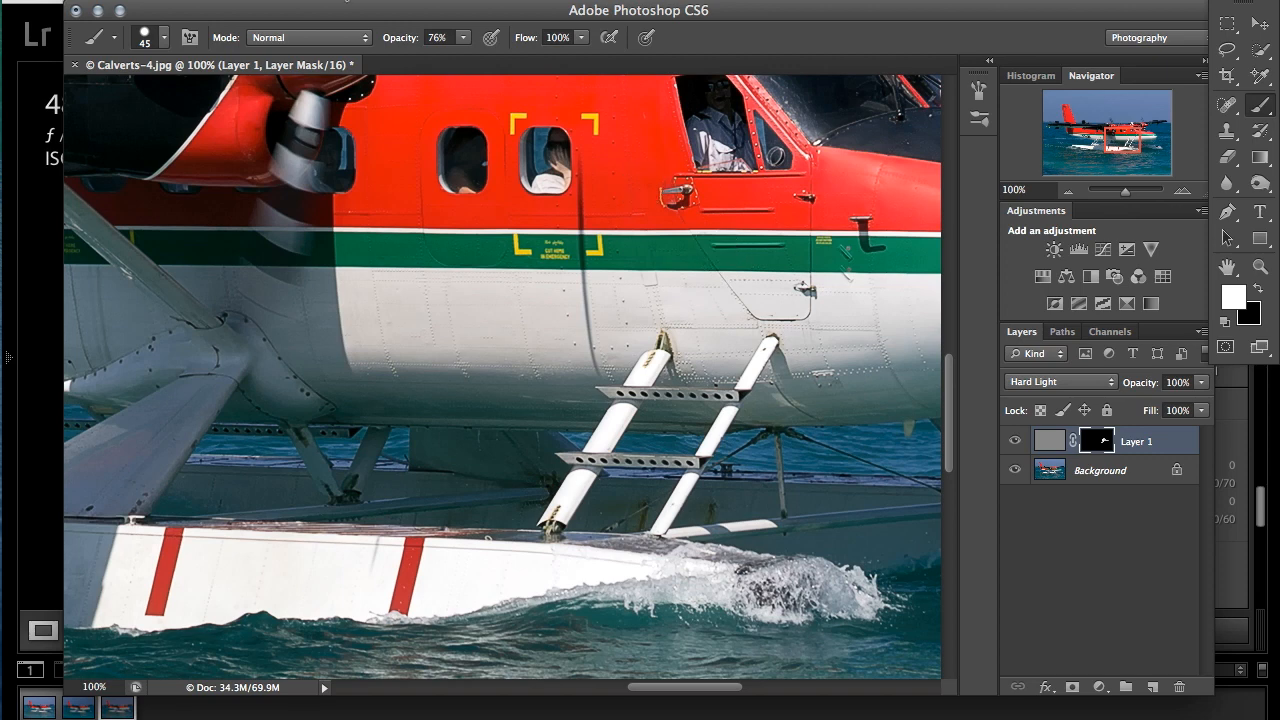
left_click(466, 40)
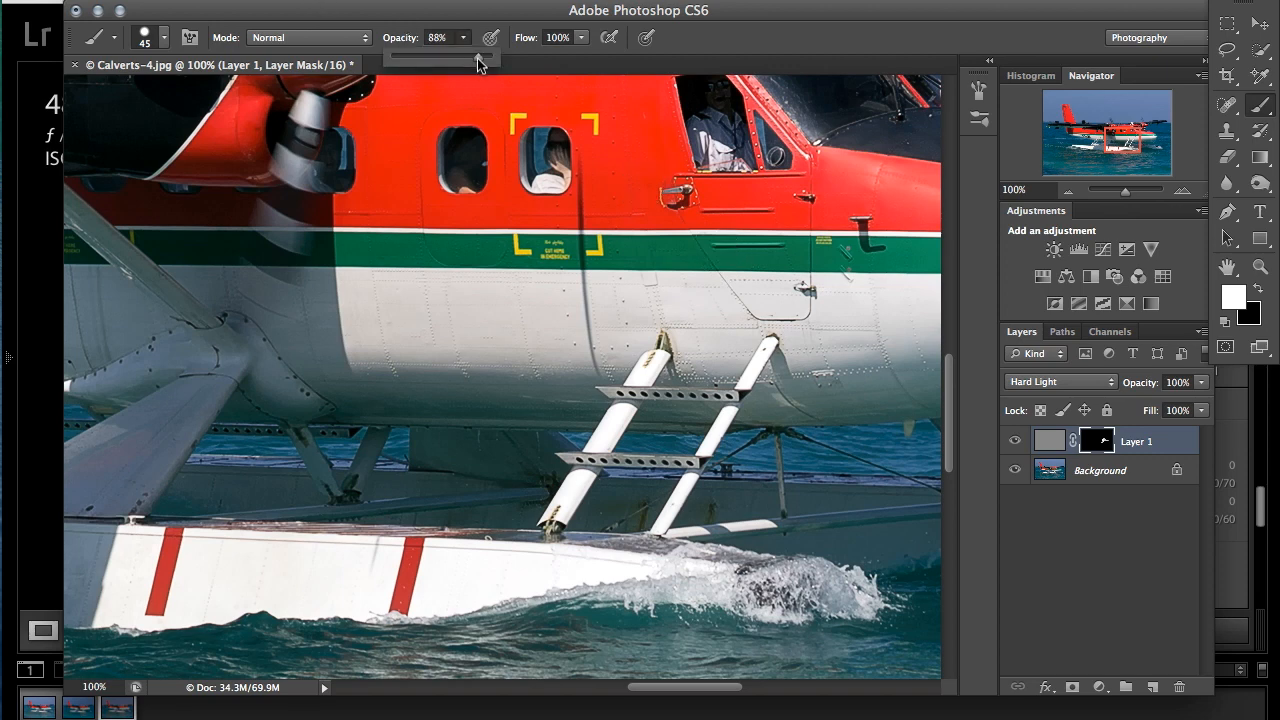
left_click(758, 352)
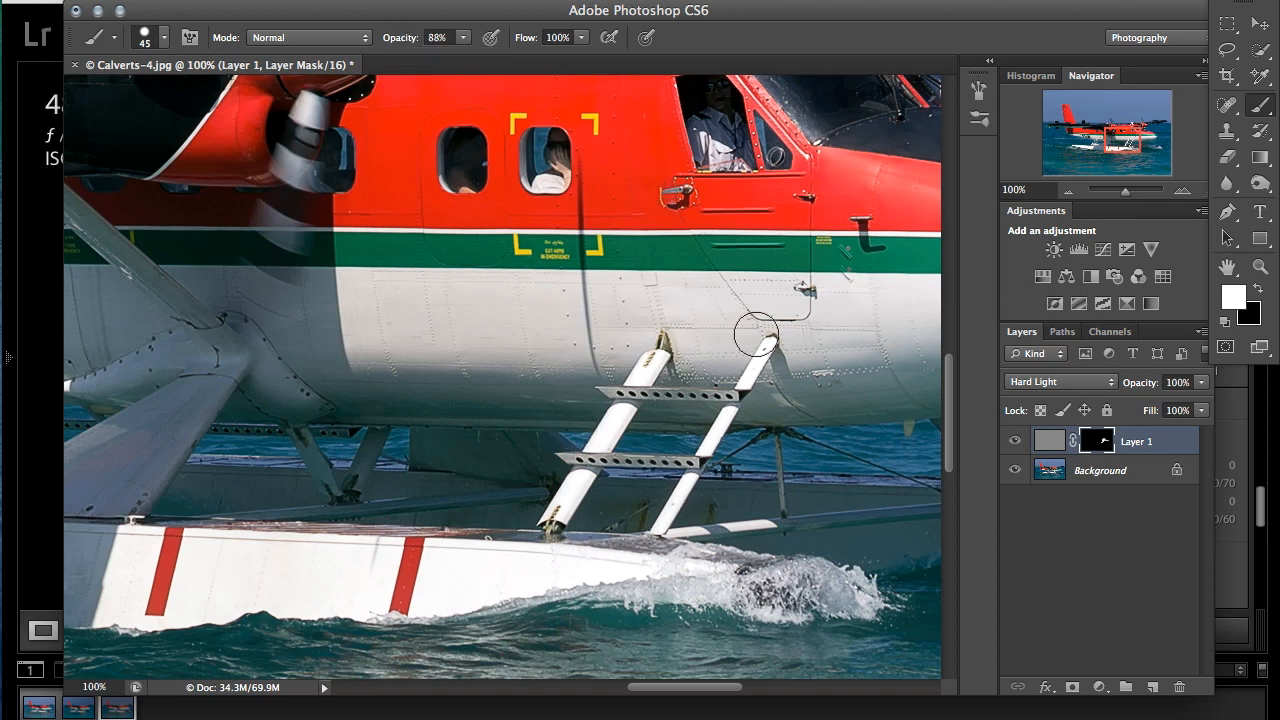
scroll(778, 270, "up", 5)
scroll(778, 270, "right", 2)
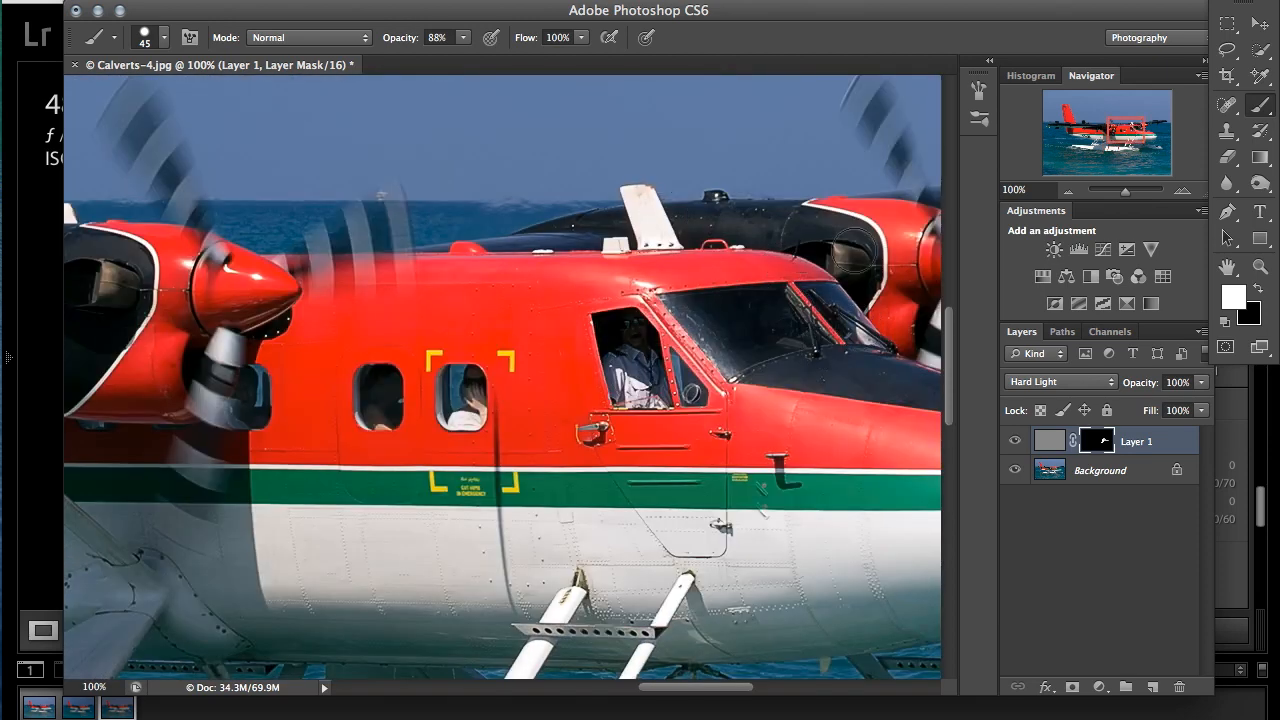
scroll(855, 252, "right", 6)
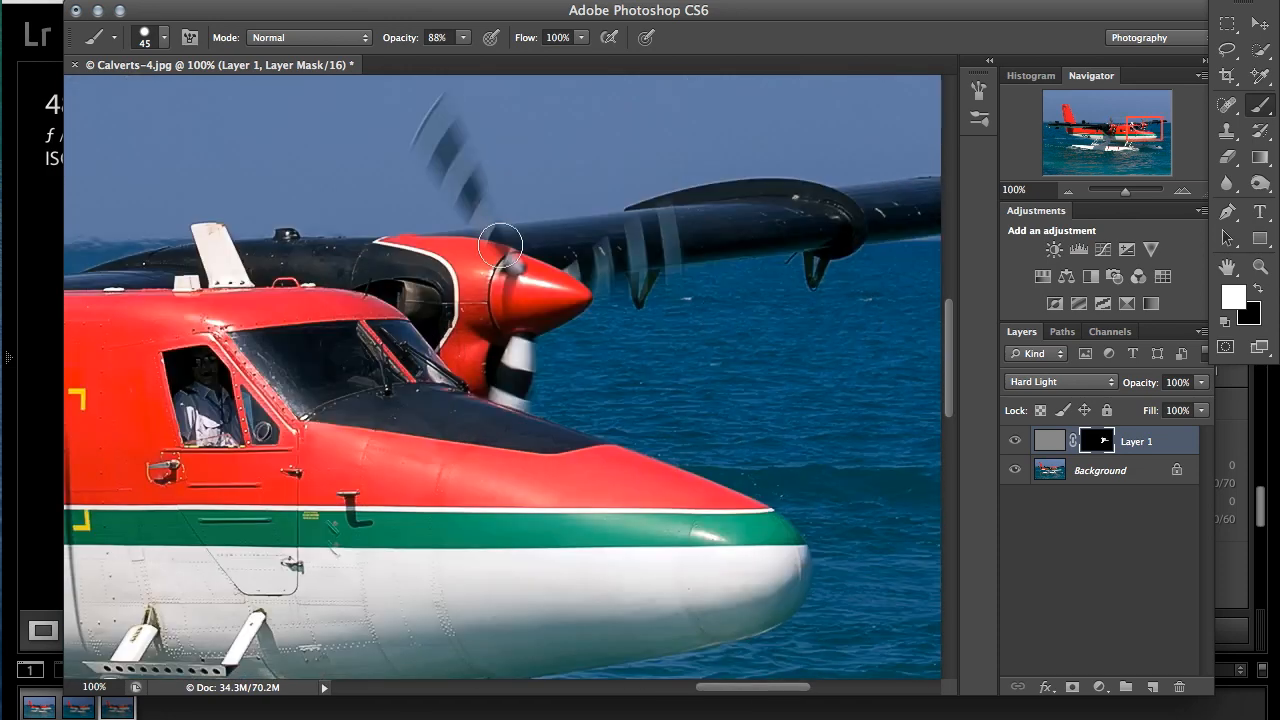
Step: Set the brush to 100% opacity and 100 px and paint the mask over the far engine and wing
left_click(453, 36)
left_click(463, 39)
left_click_drag(466, 58, 519, 58)
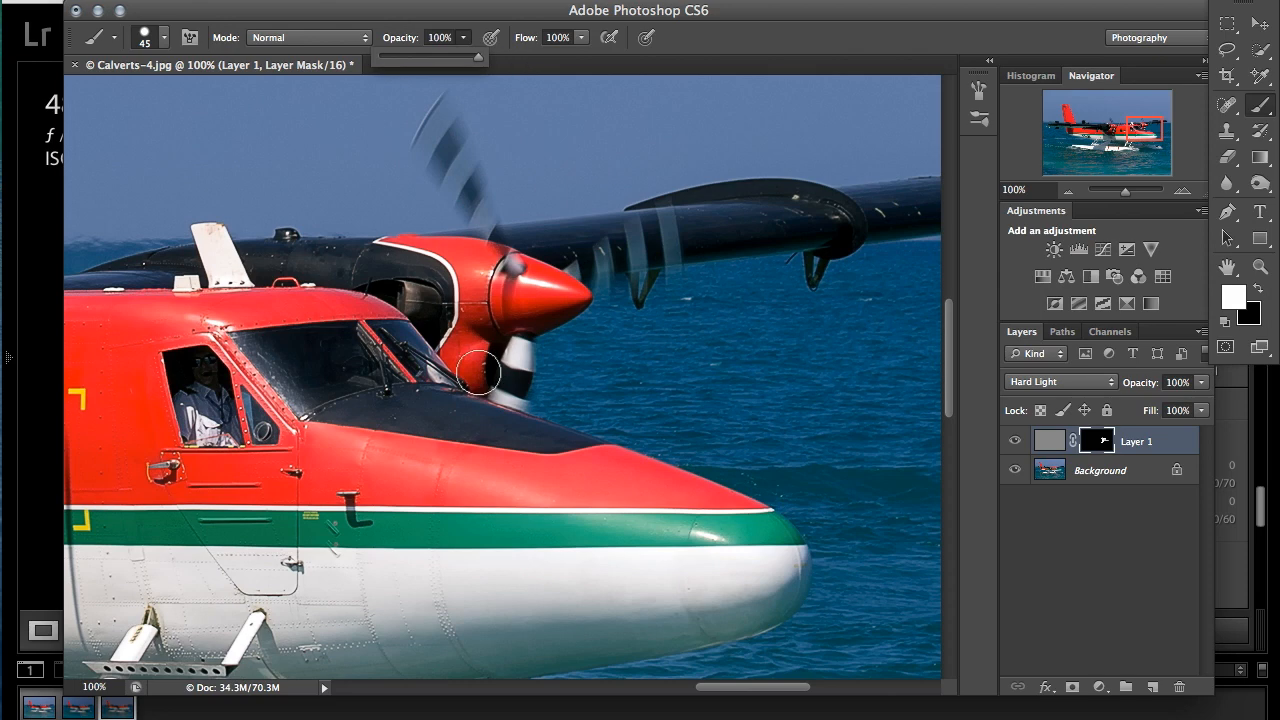
key("bracketright")
key("bracketright")
key("bracketright")
key("bracketright")
key("bracketright")
key("bracketright")
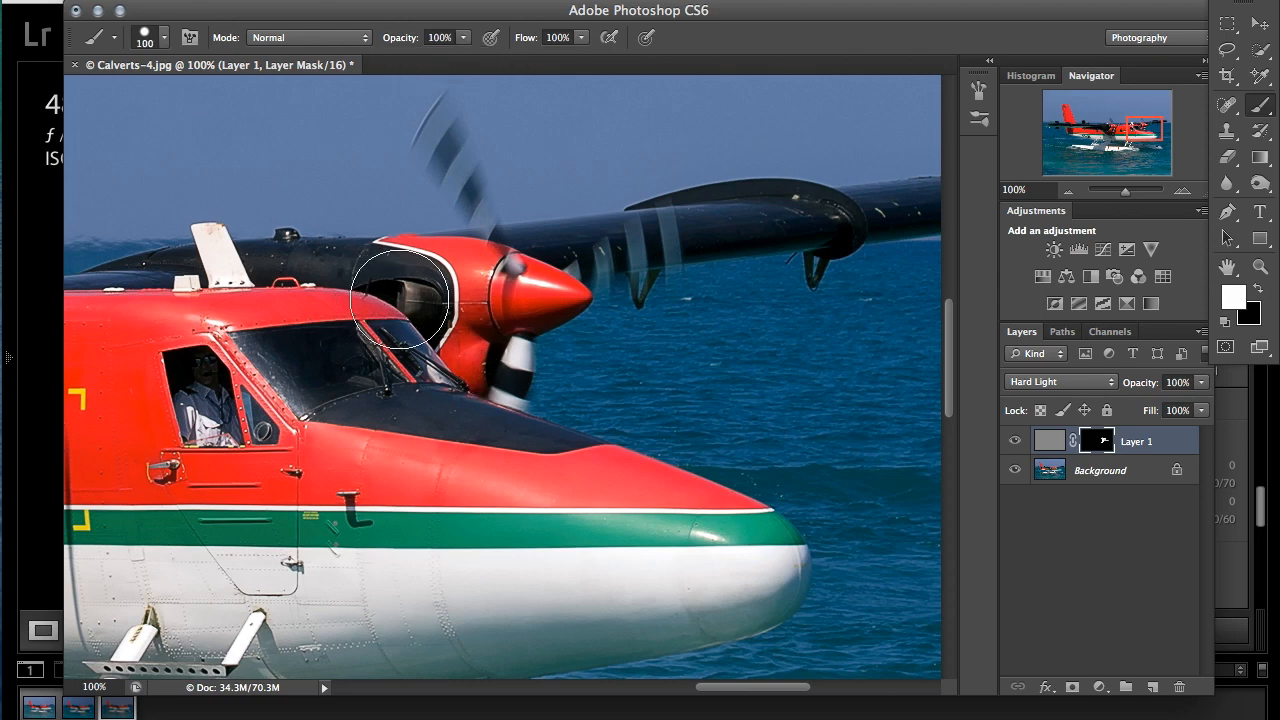
scroll(670, 205, "right", 10)
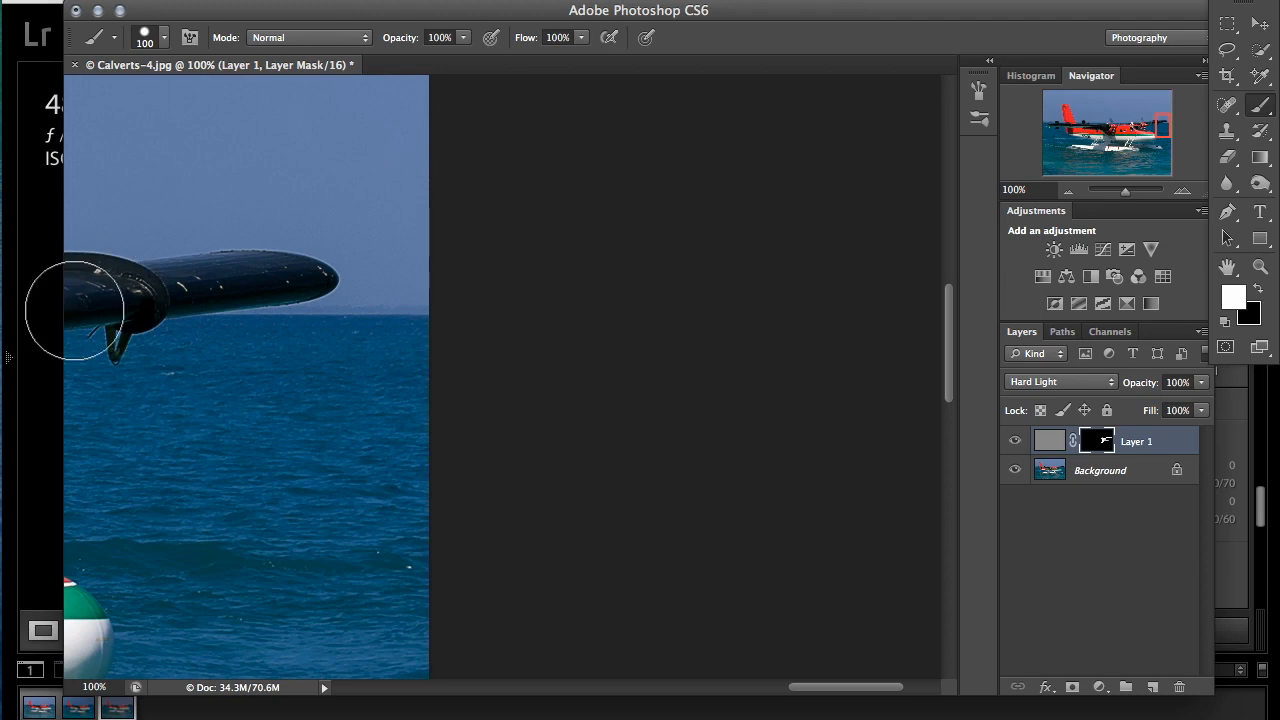
Step: Reveal the sharpening on the mask over the plane's nose, the far float, its bow splash and the near float
scroll(75, 310, "left", 10)
scroll(75, 310, "down", 5)
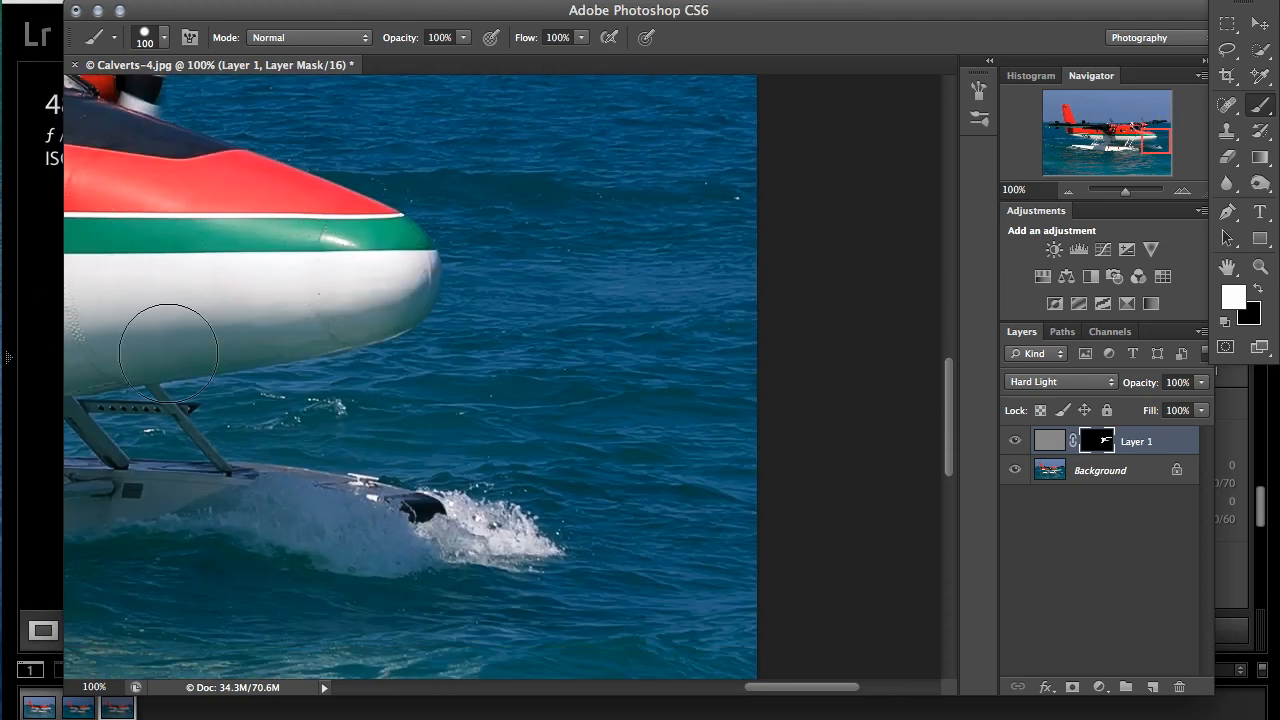
scroll(331, 334, "left", 5)
scroll(331, 334, "down", 2)
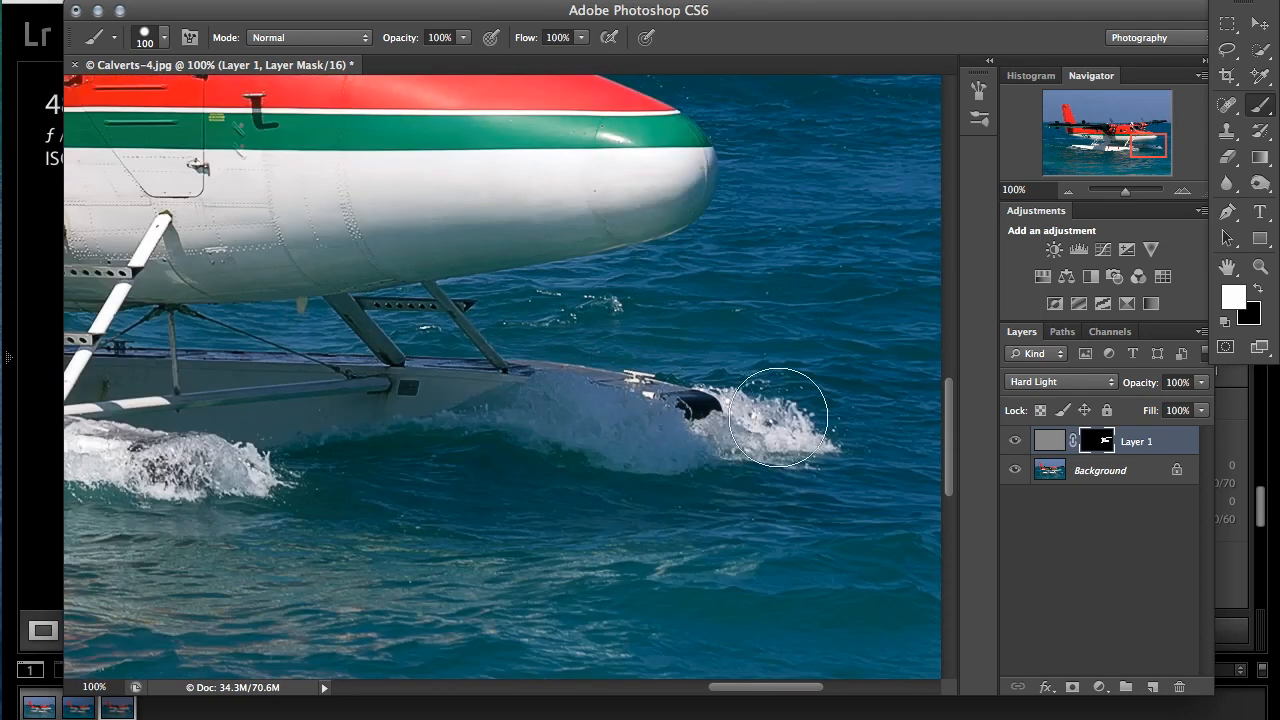
scroll(291, 420, "left", 8)
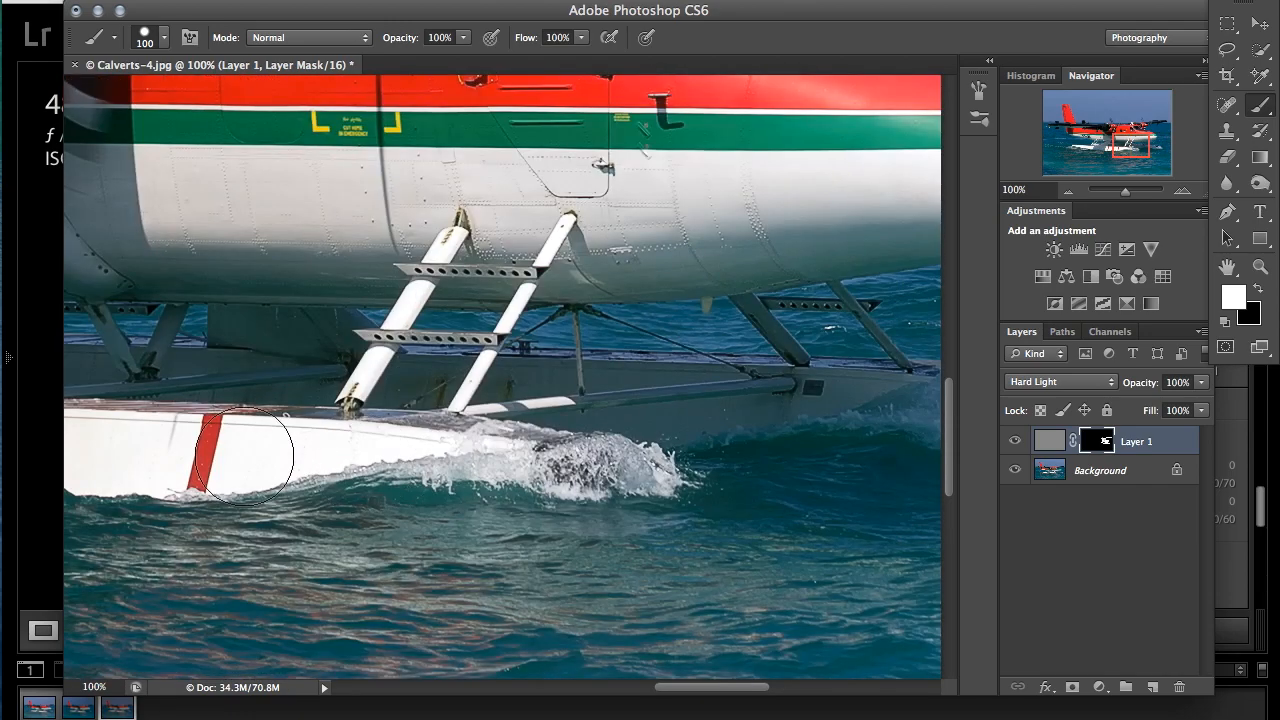
scroll(443, 380, "left", 10)
scroll(443, 380, "down", 1)
scroll(443, 380, "left", 3)
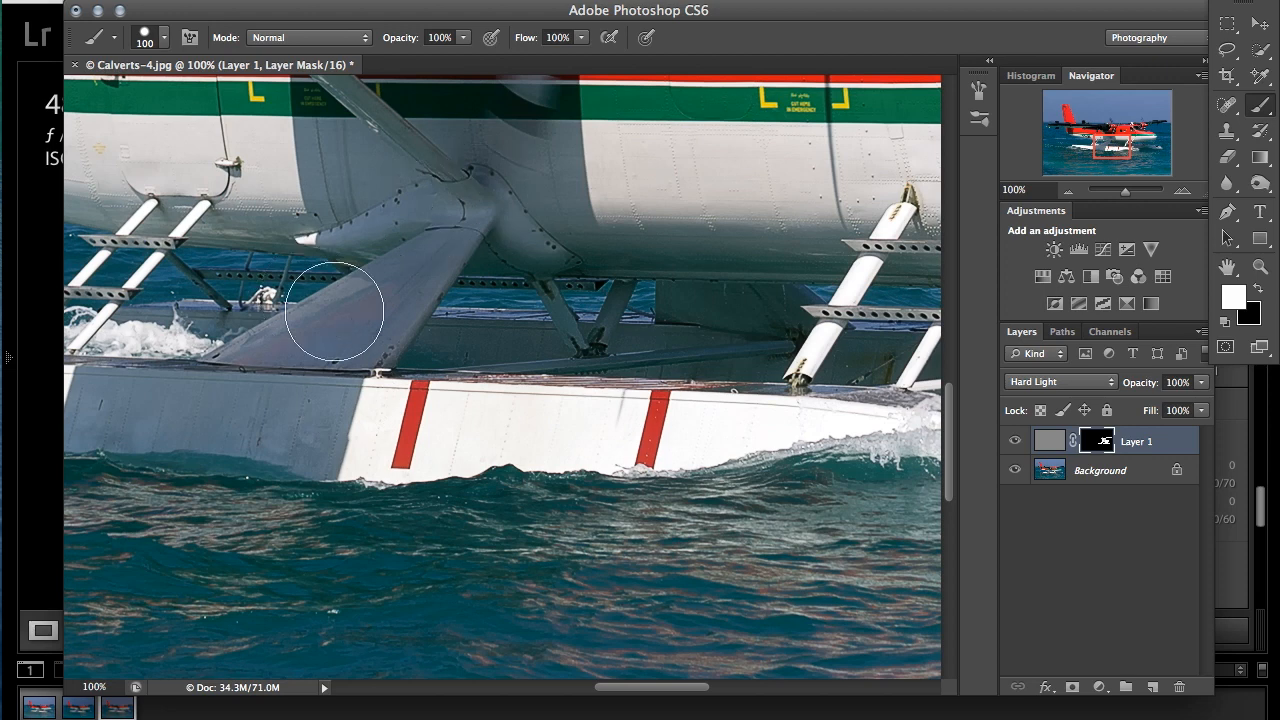
Step: Paint the mask white over the rear fuselage, registration lettering, near wing and tail, keeping white as the brush color
scroll(500, 214, "left", 20)
scroll(500, 214, "up", 6)
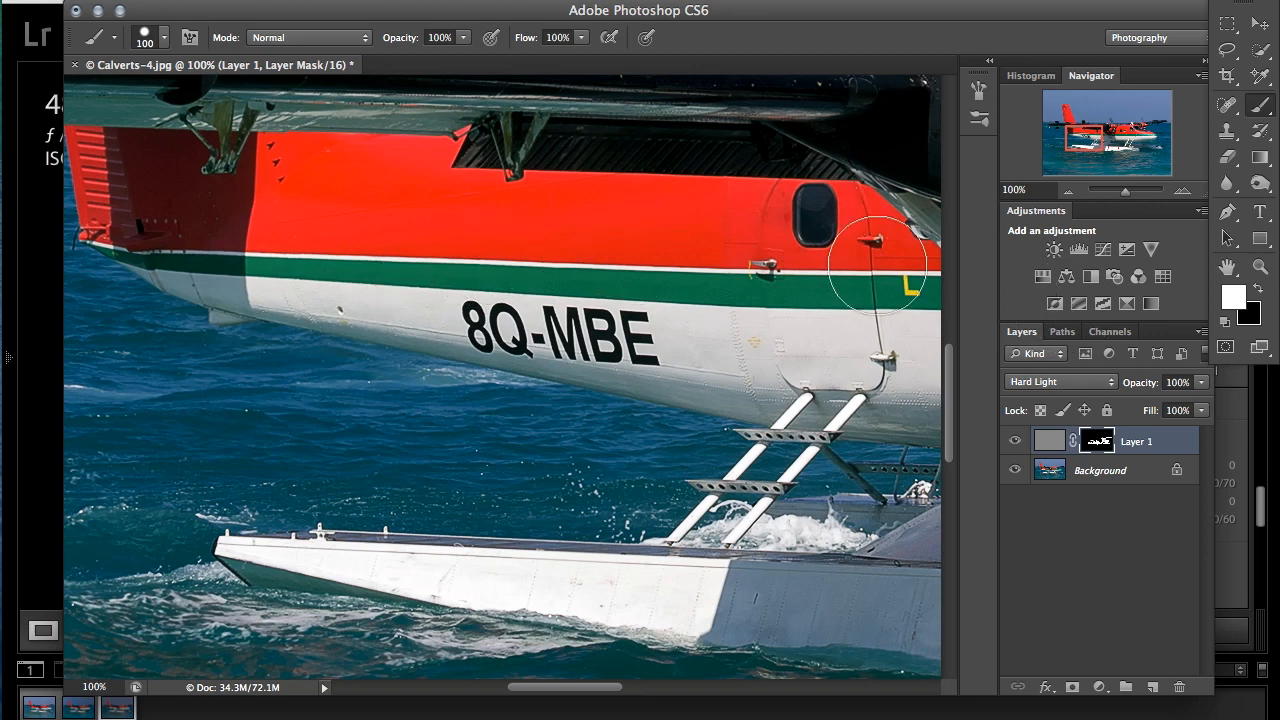
scroll(845, 385, "up", 5)
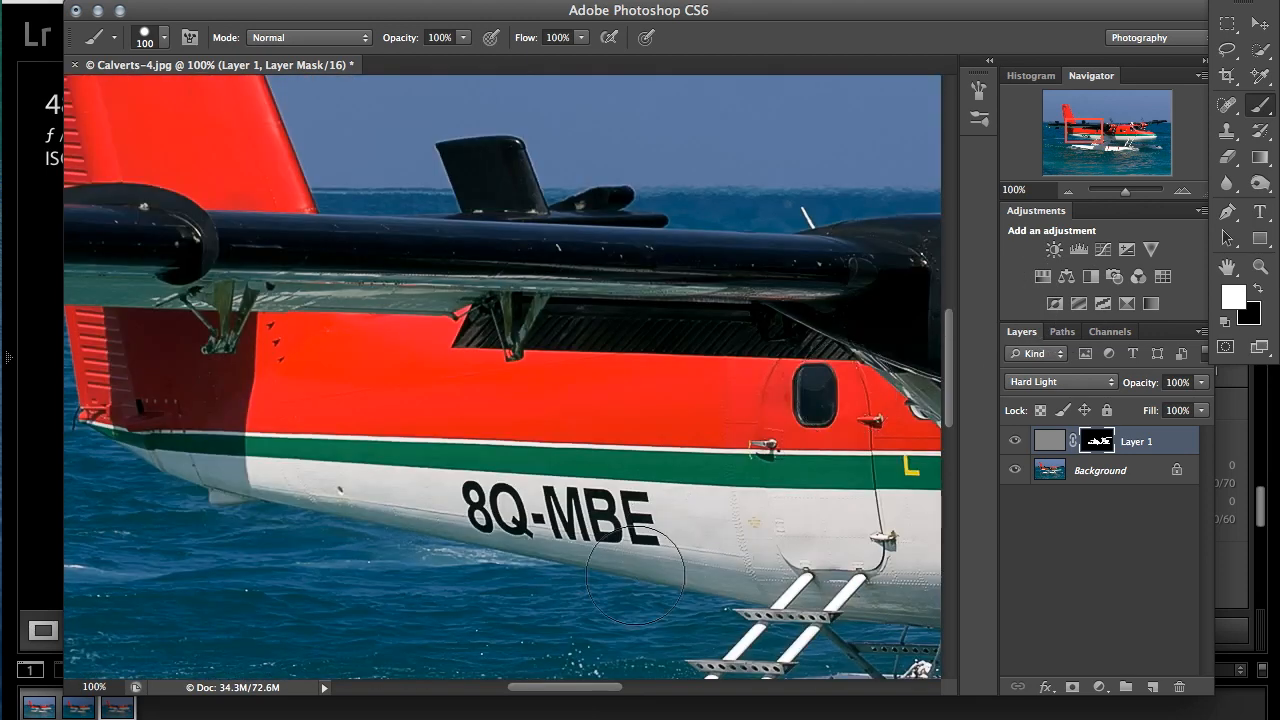
key("d")
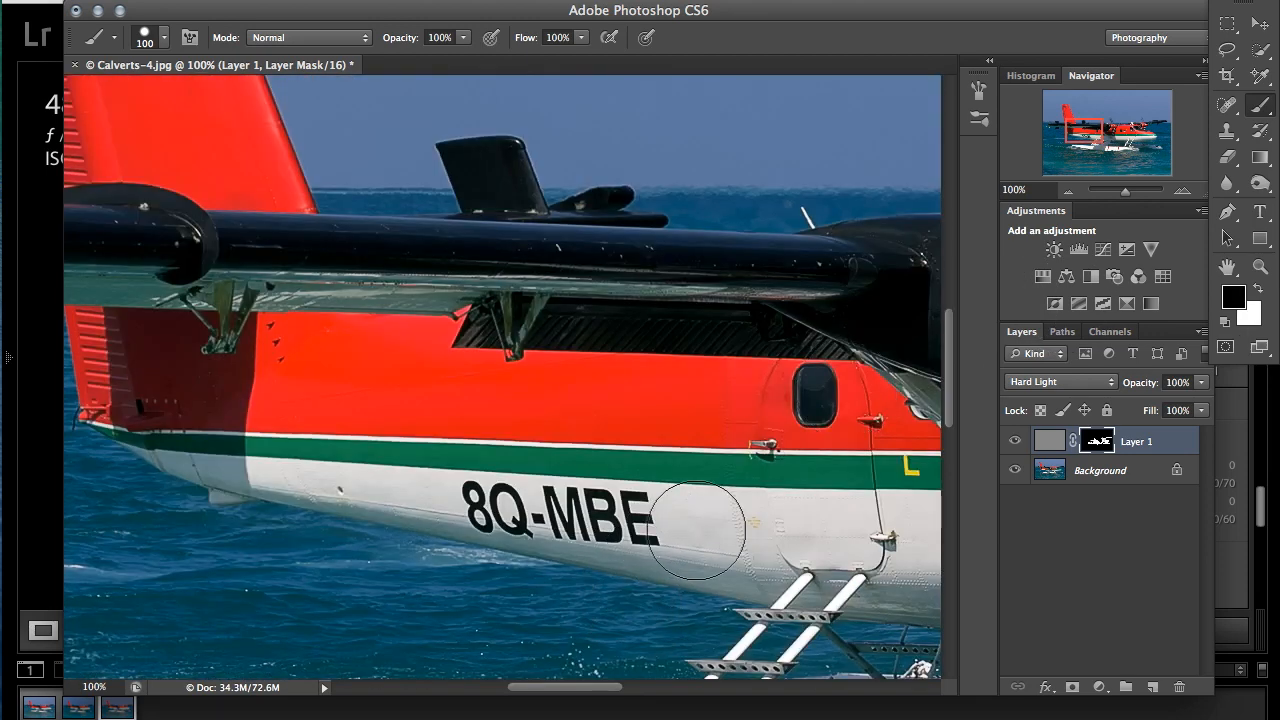
key("x")
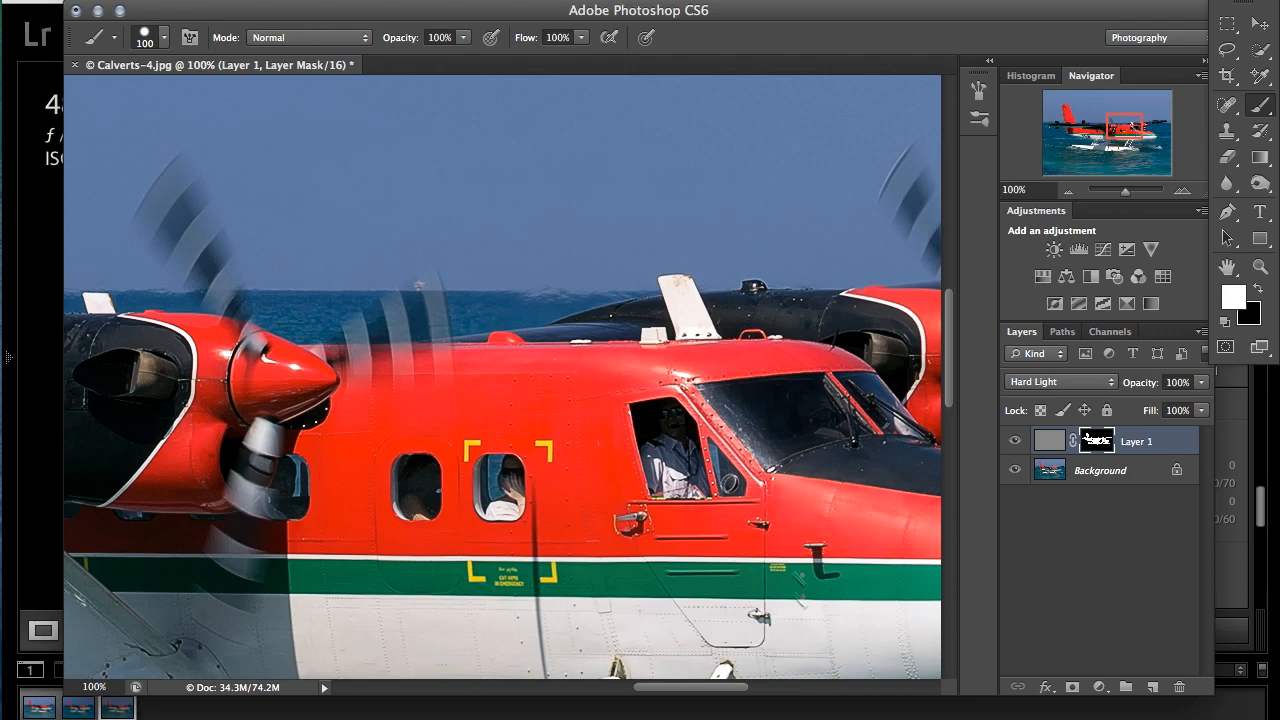
Step: Flatten the image into a single layer and check the sharpened edges from the floats to the tail fin
left_click(307, 1)
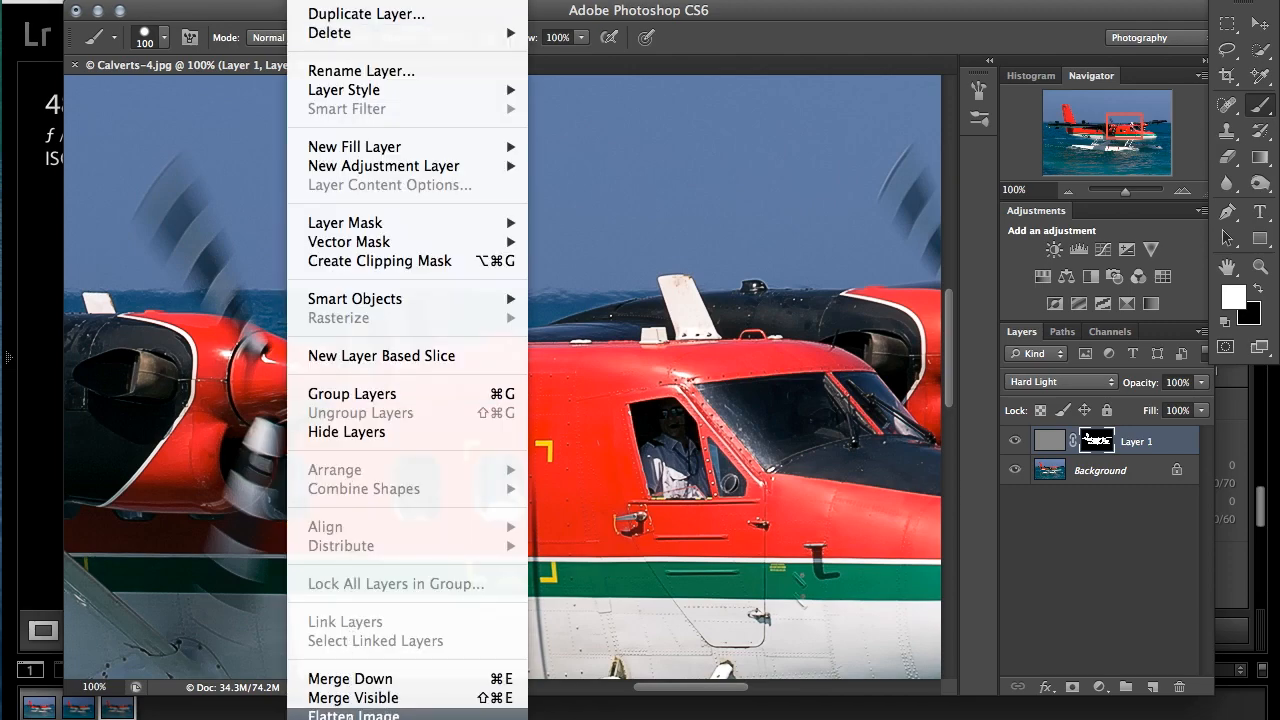
left_click(353, 715)
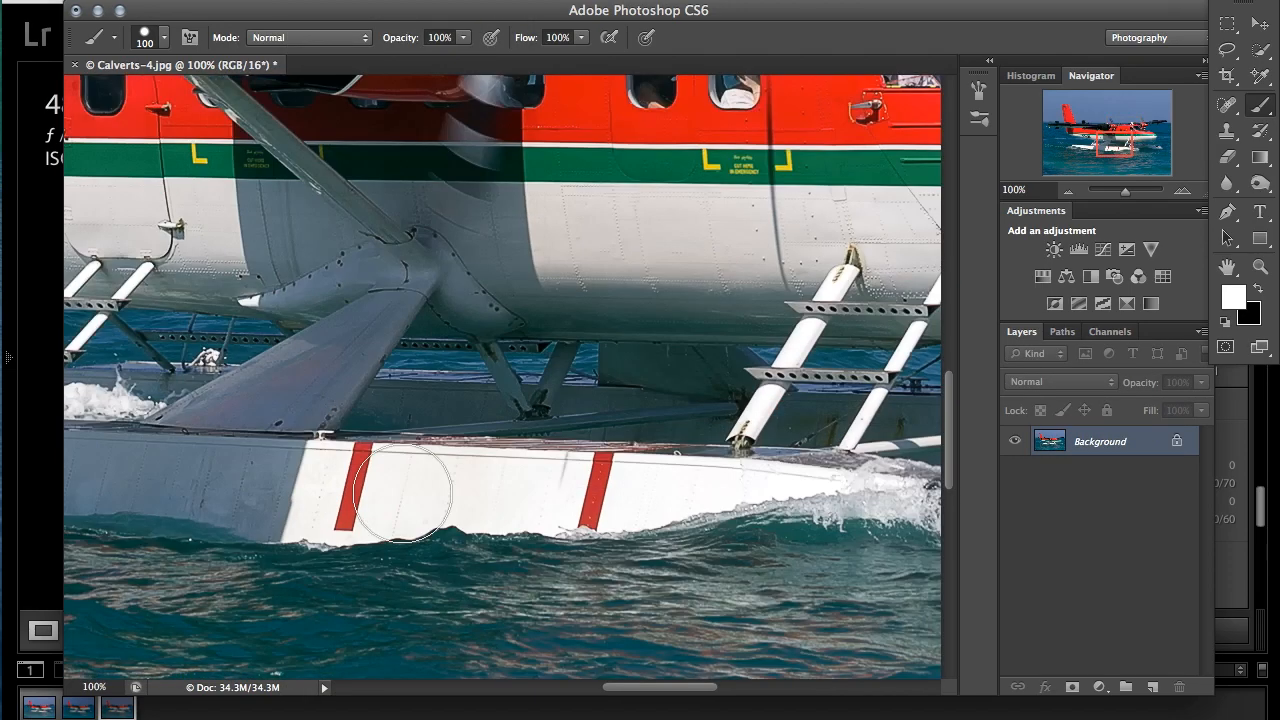
scroll(400, 490, "left", 8)
scroll(400, 490, "up", 2)
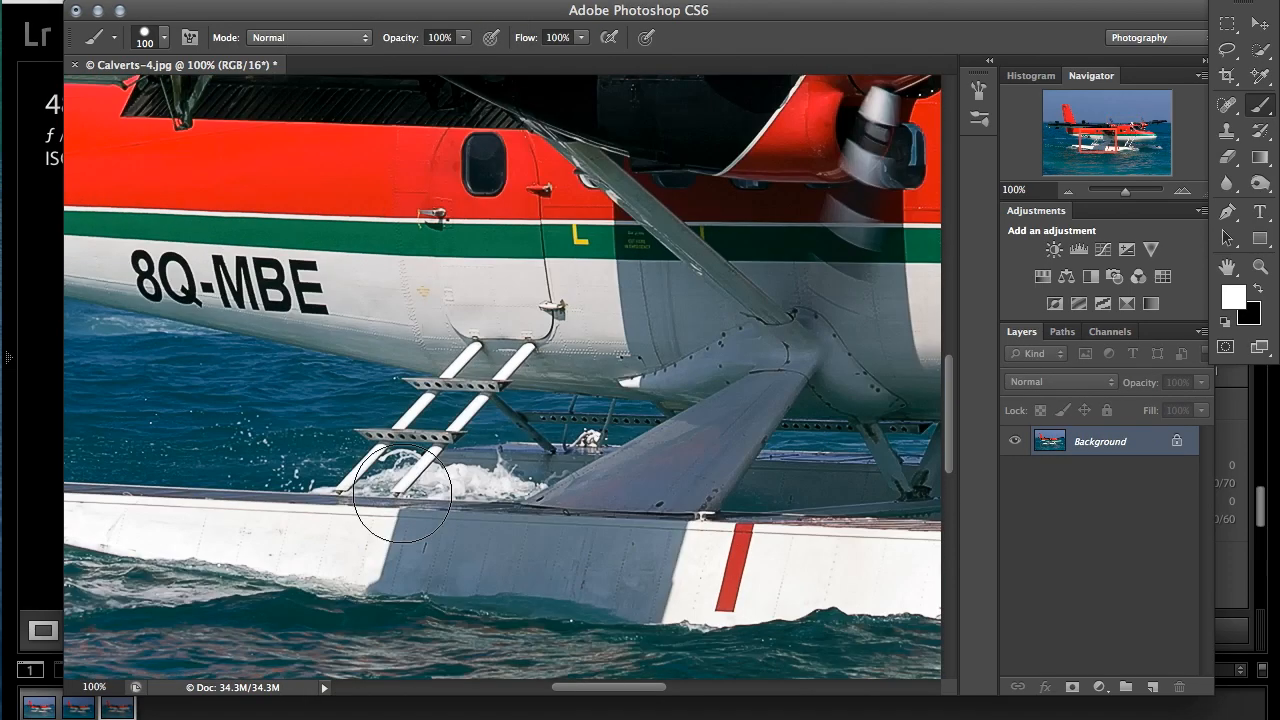
scroll(402, 493, "left", 8)
scroll(402, 493, "up", 3)
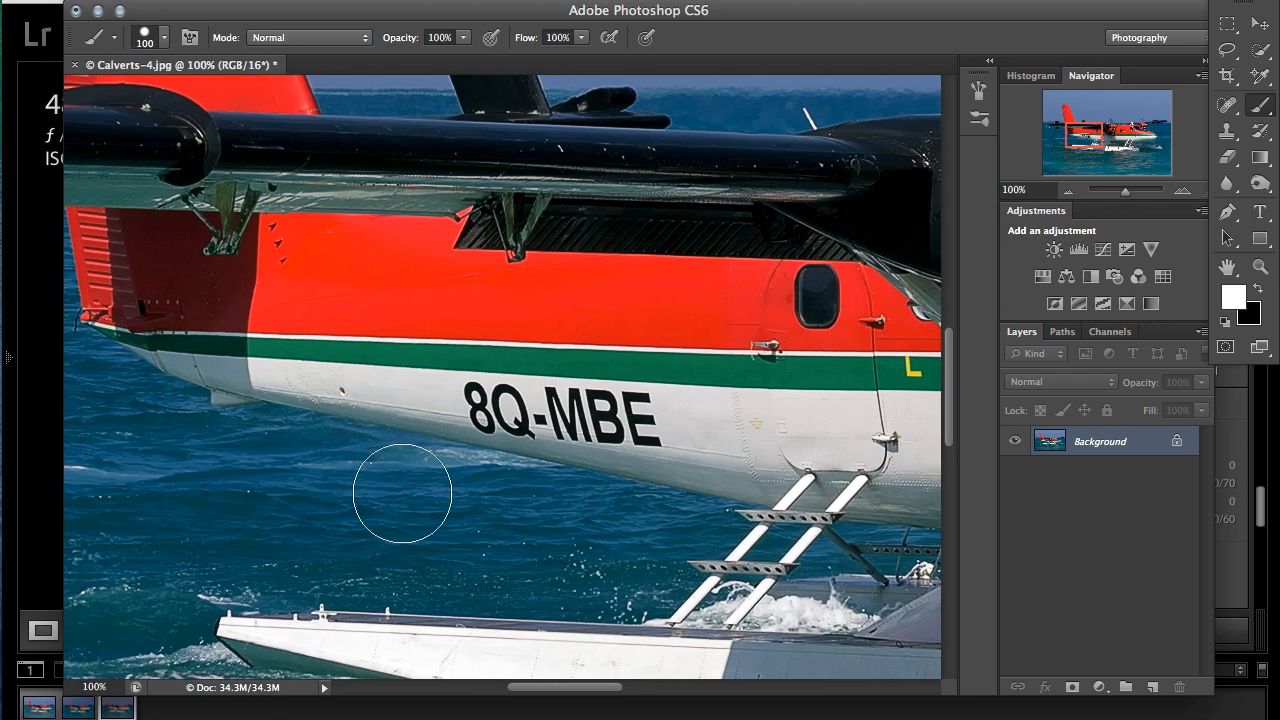
scroll(402, 493, "left", 10)
scroll(402, 493, "up", 6)
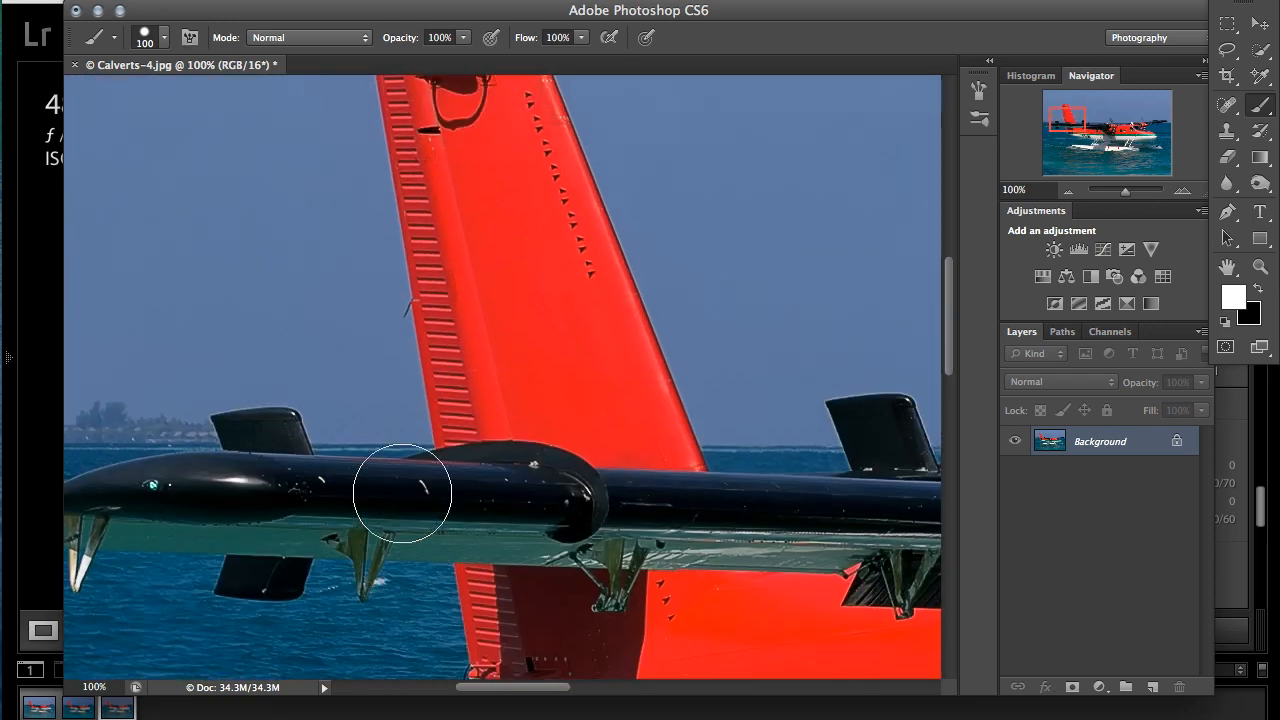
scroll(402, 493, "up", 3)
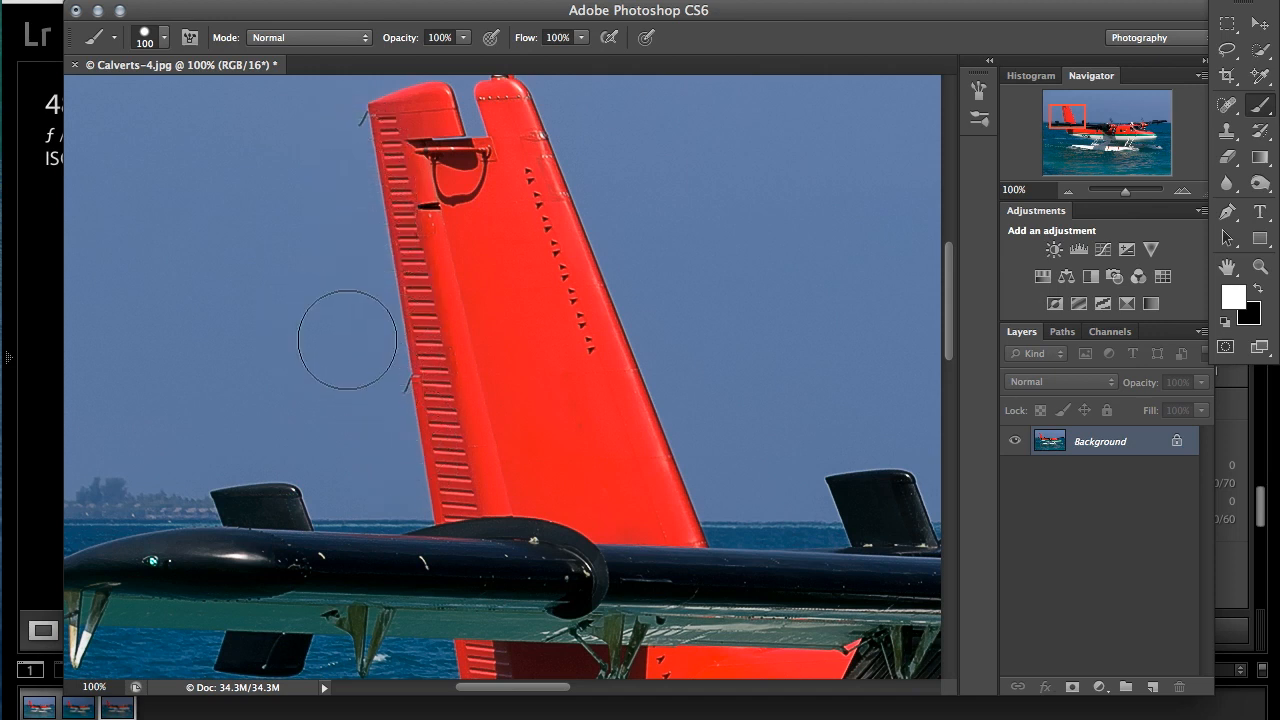
Step: Duplicate the flattened photo onto a new layer and apply a Gaussian Blur with a 1.0 pixel radius
key("super+j")
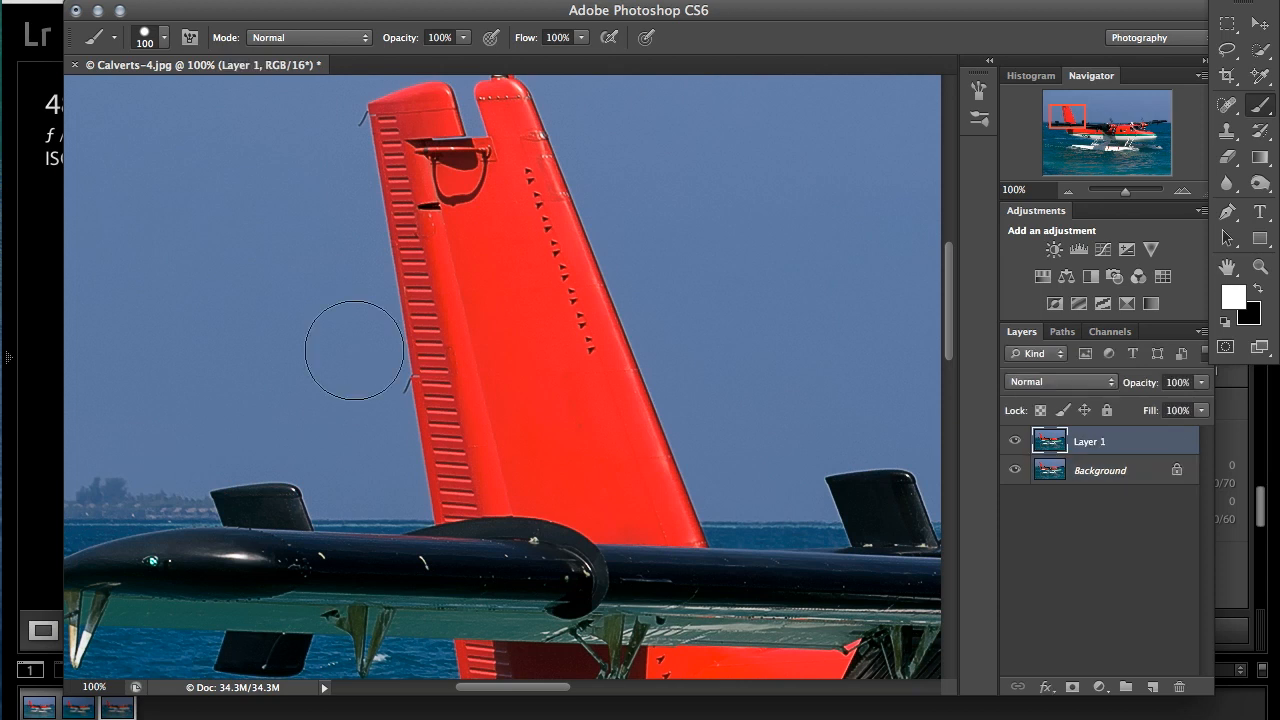
key("bracketleft")
key("bracketleft")
key("bracketleft")
key("bracketleft")
key("bracketleft")
key("bracketleft")
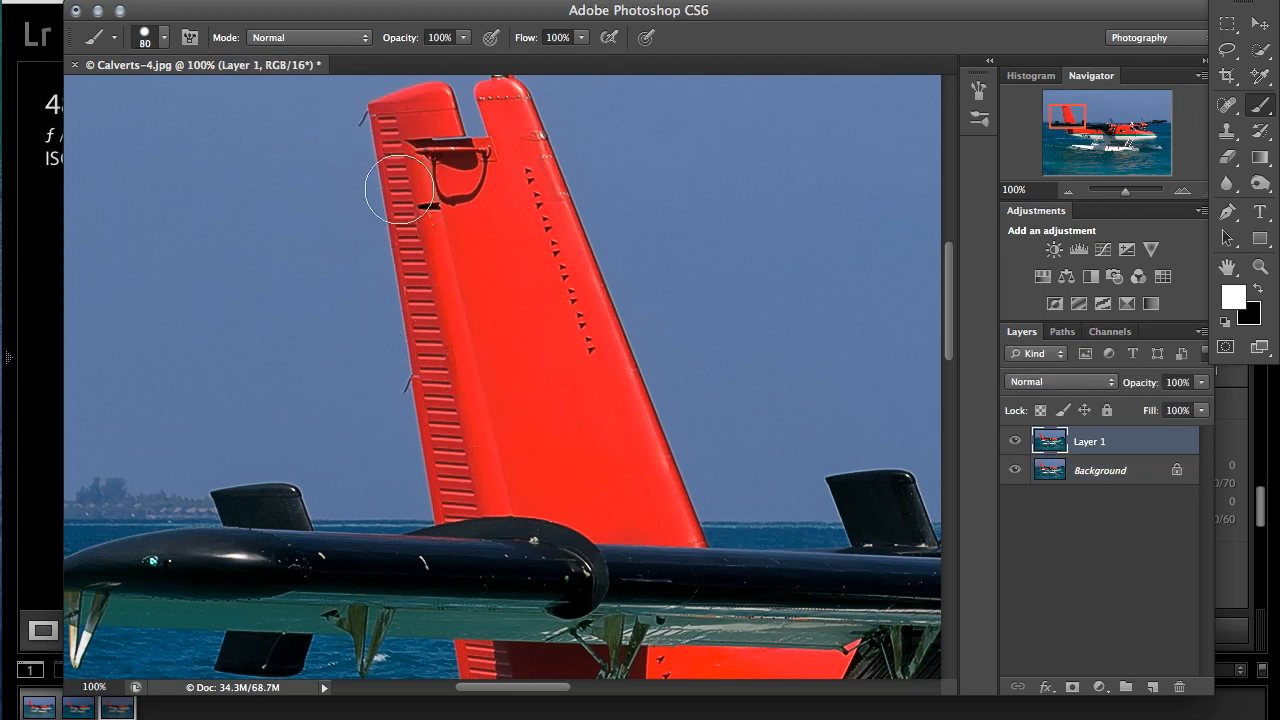
left_click(556, 10)
mouse_move(534, 204)
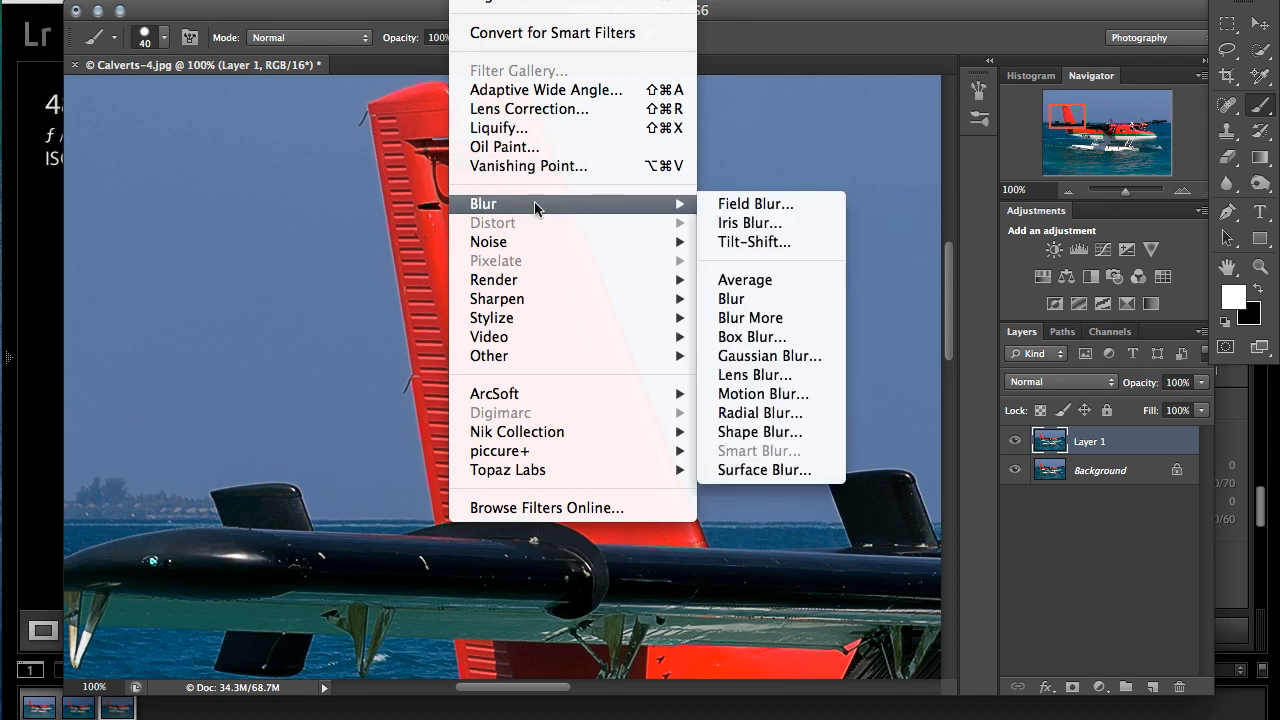
left_click(764, 355)
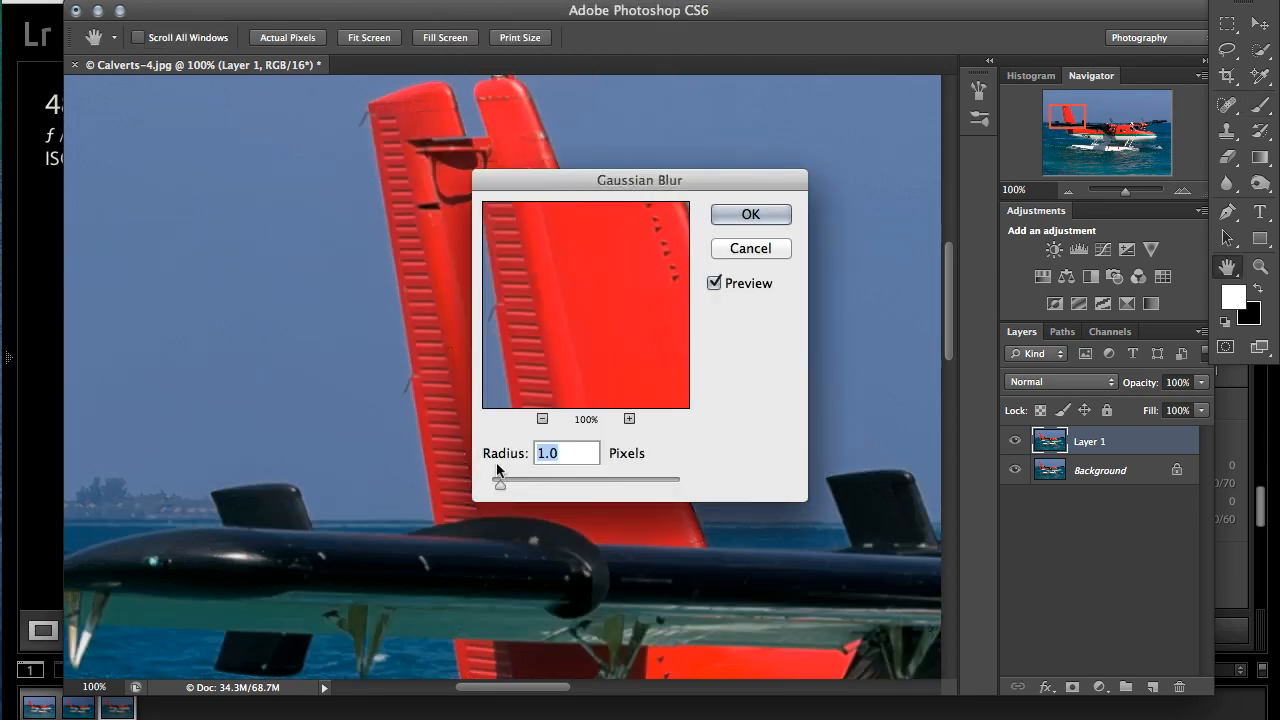
left_click(748, 213)
Step: Give the blurred layer a black mask and touch it up around the tail with a 10 px white brush at 41% opacity
left_click(1073, 686)
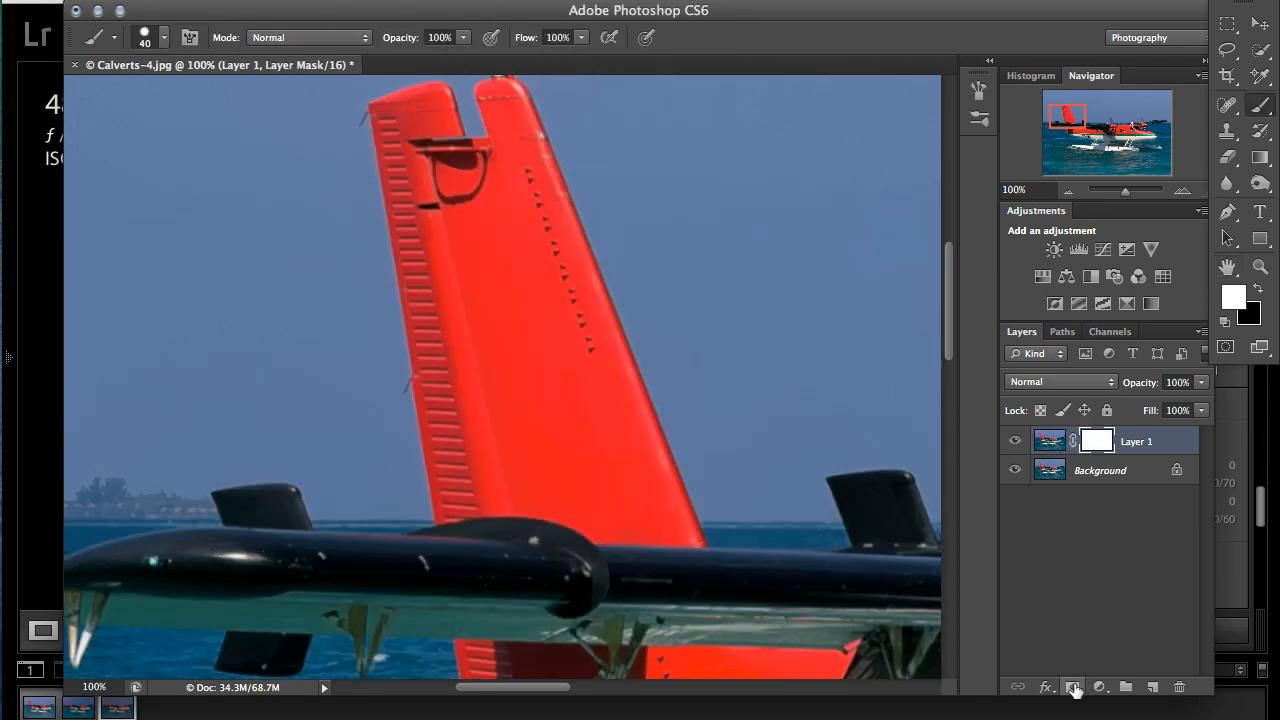
key("ctrl+i")
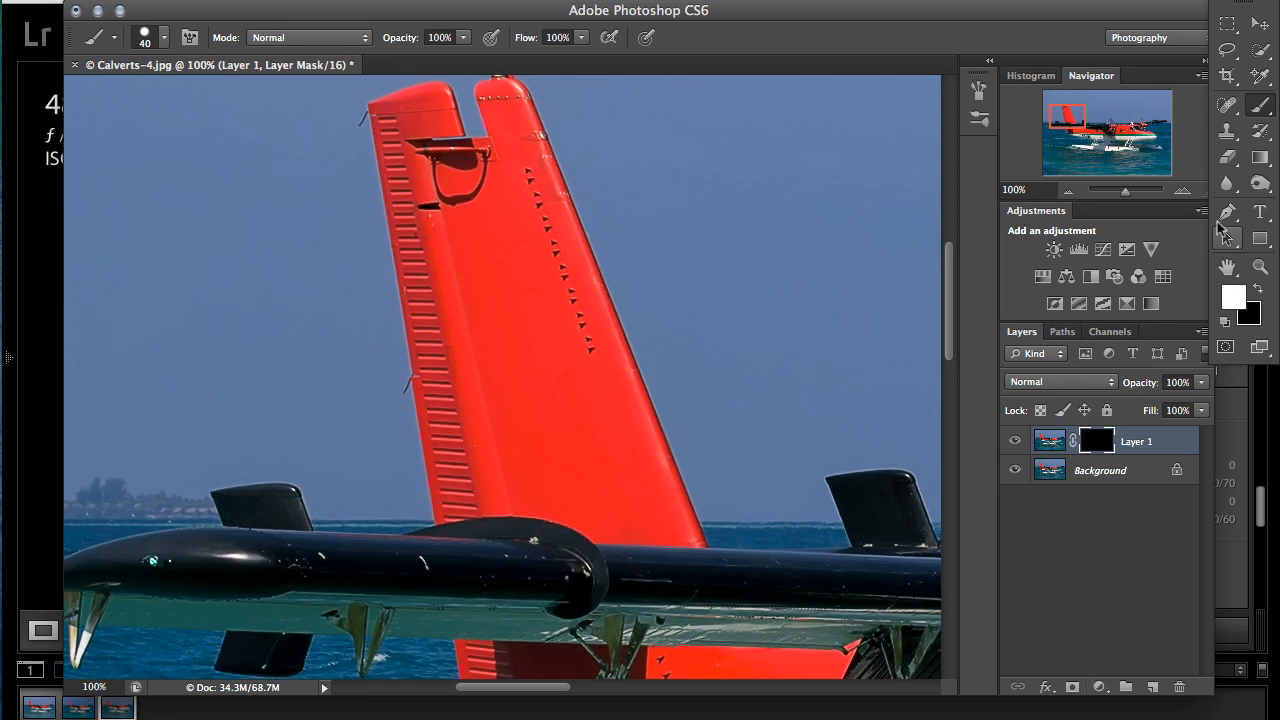
key("bracketright")
key("bracketleft")
key("bracketleft")
key("bracketleft")
key("bracketleft")
key("bracketleft")
key("bracketleft")
key("bracketleft")
left_click(463, 44)
left_click(408, 57)
left_click(348, 142)
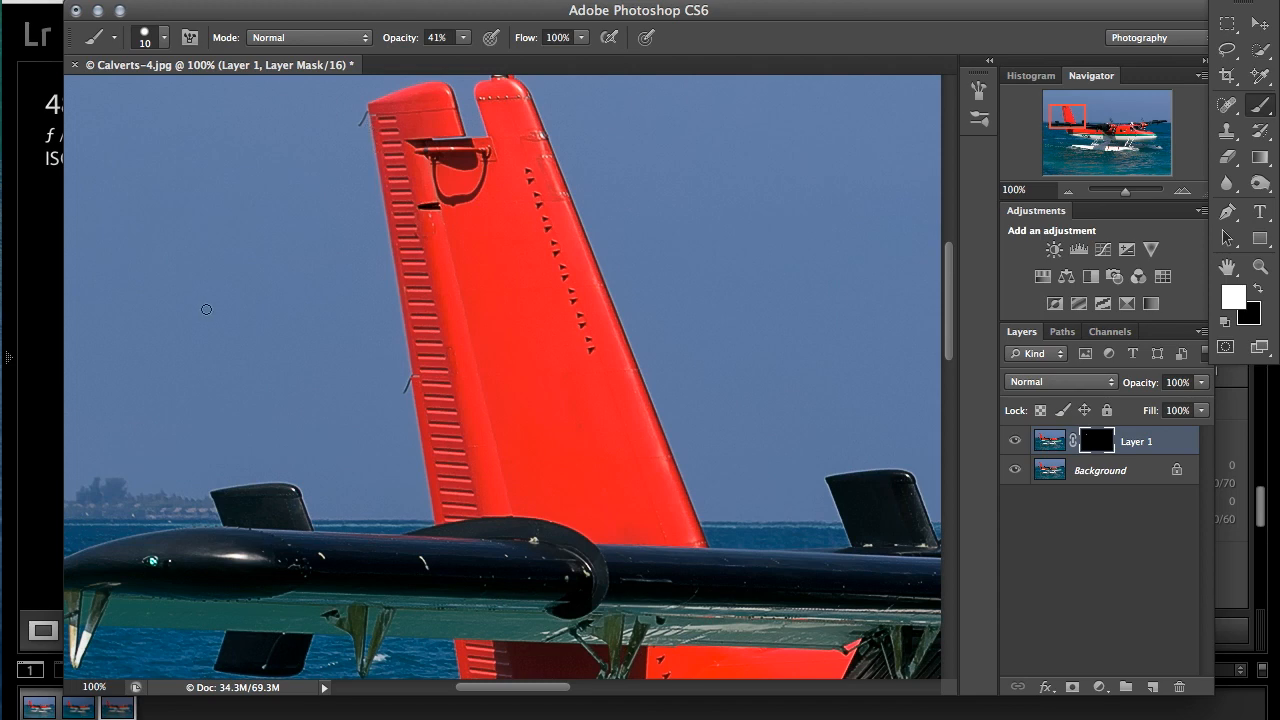
Step: Flatten the finished seaplane photo into a single layer and save the file
key("super+minus")
key("super+minus")
key("super+minus")
key("super+minus")
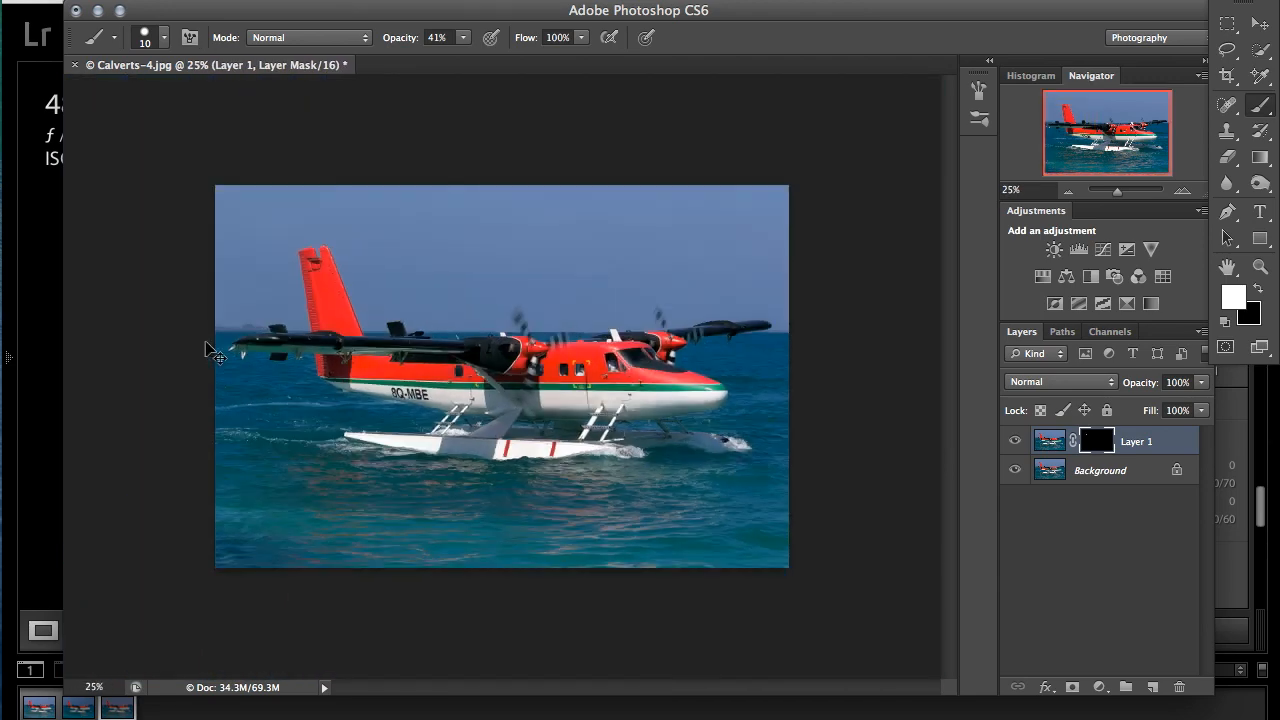
key("super+minus")
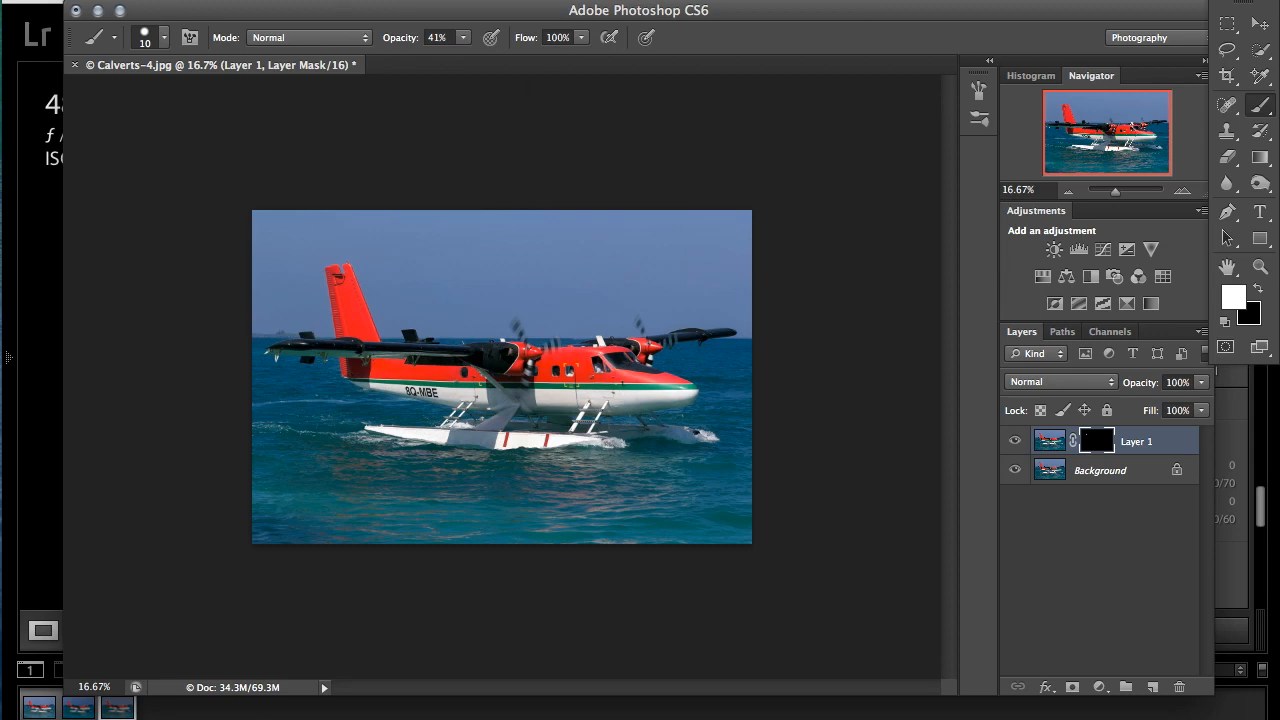
left_click(303, 0)
left_click(350, 716)
key("super+s")
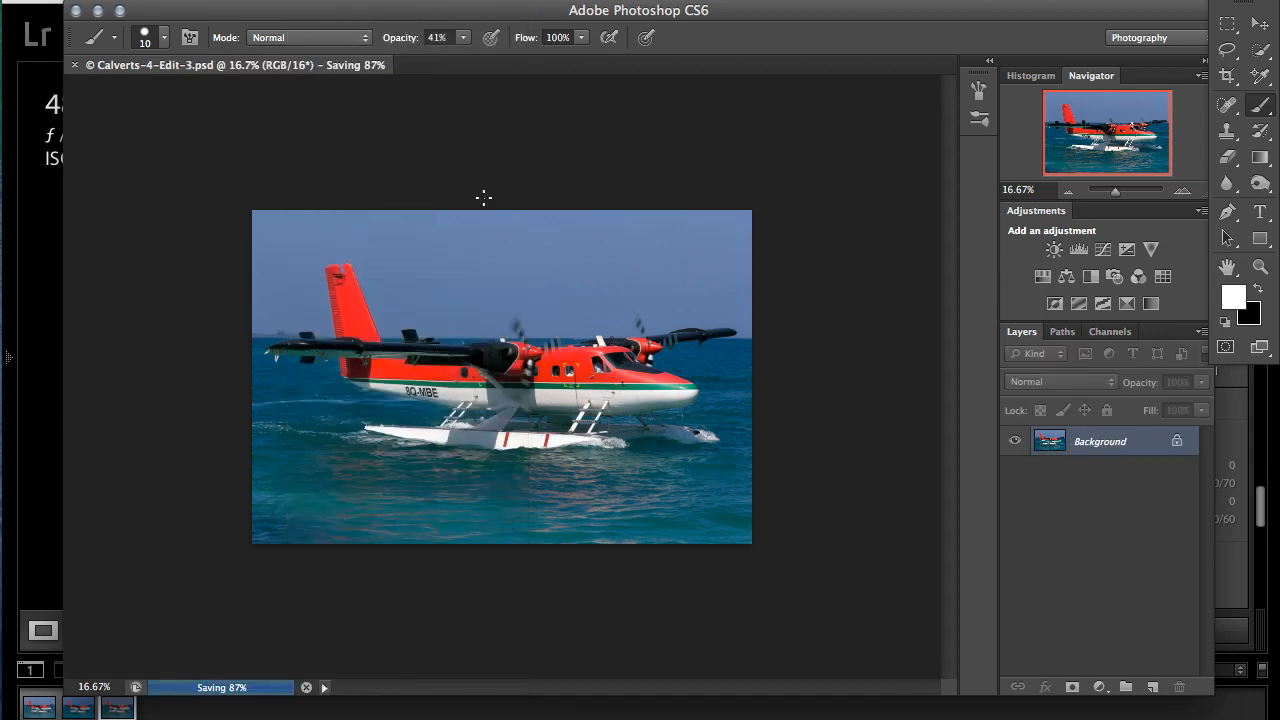
left_click(162, 2)
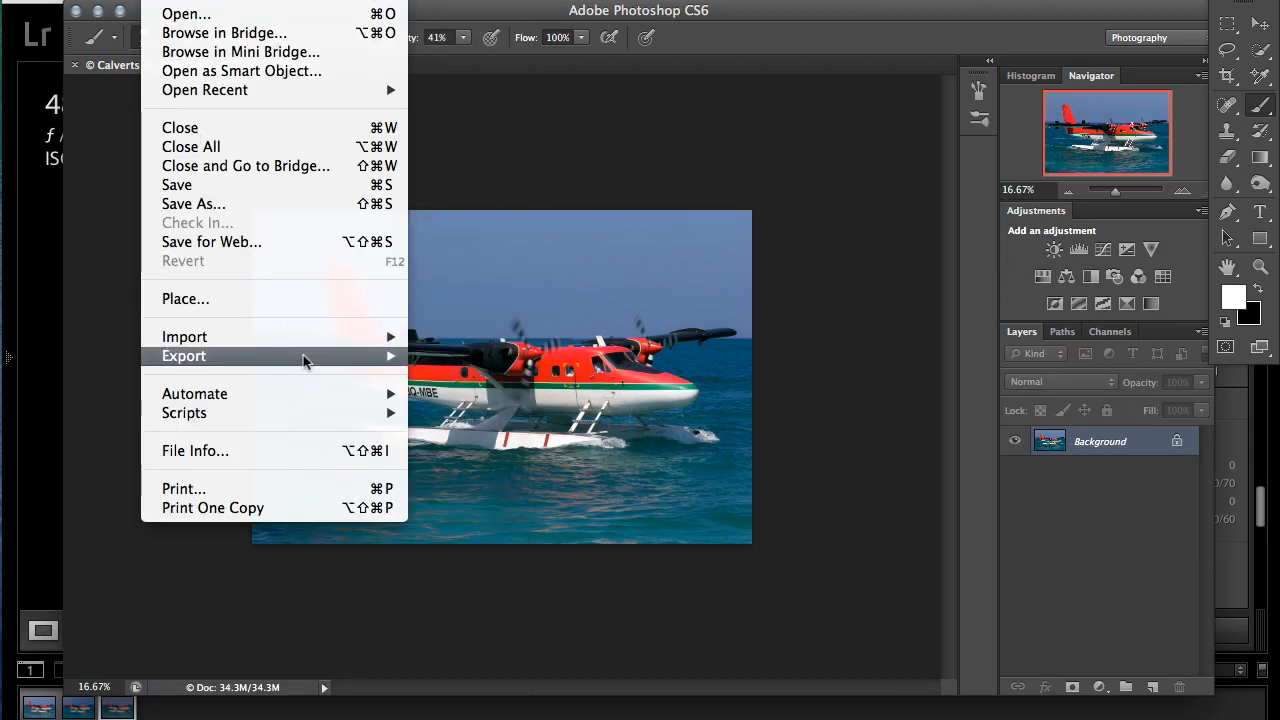
left_click(230, 187)
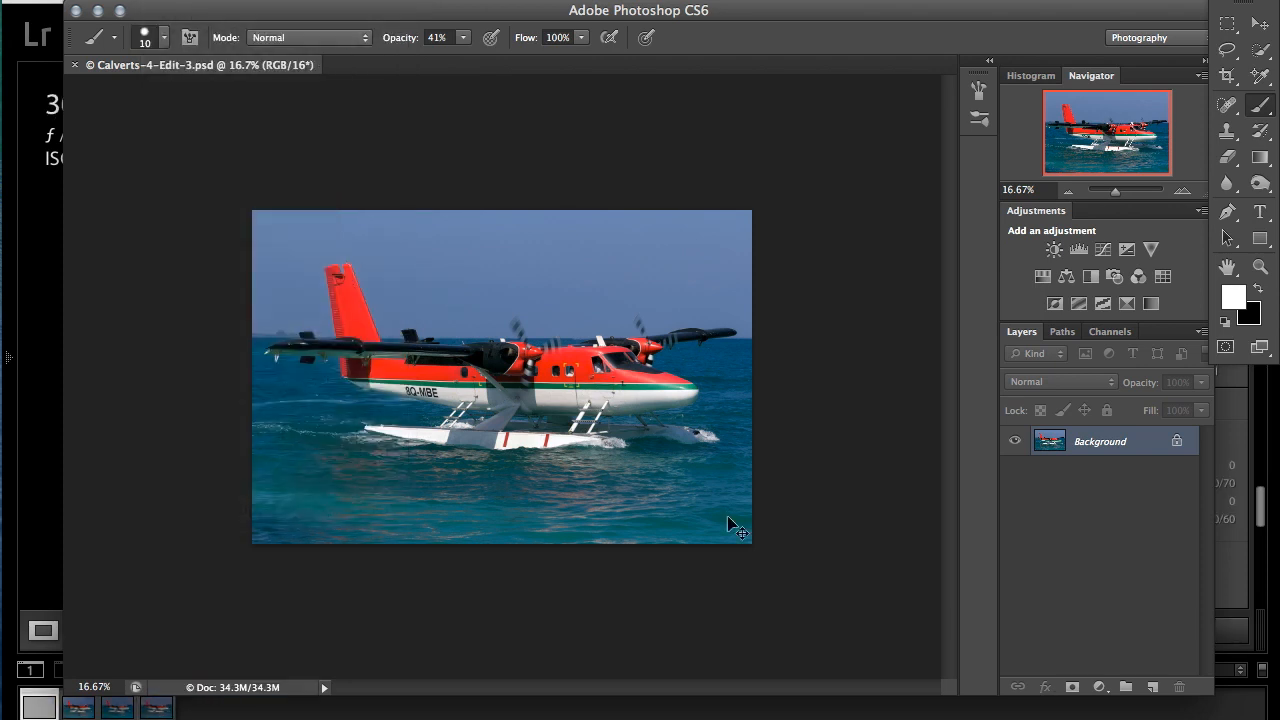
Step: Export the photo for the web as a quality 100 JPEG resized to 1400 px wide, saved to the Desktop as 14000float.jpg
key("super+equal")
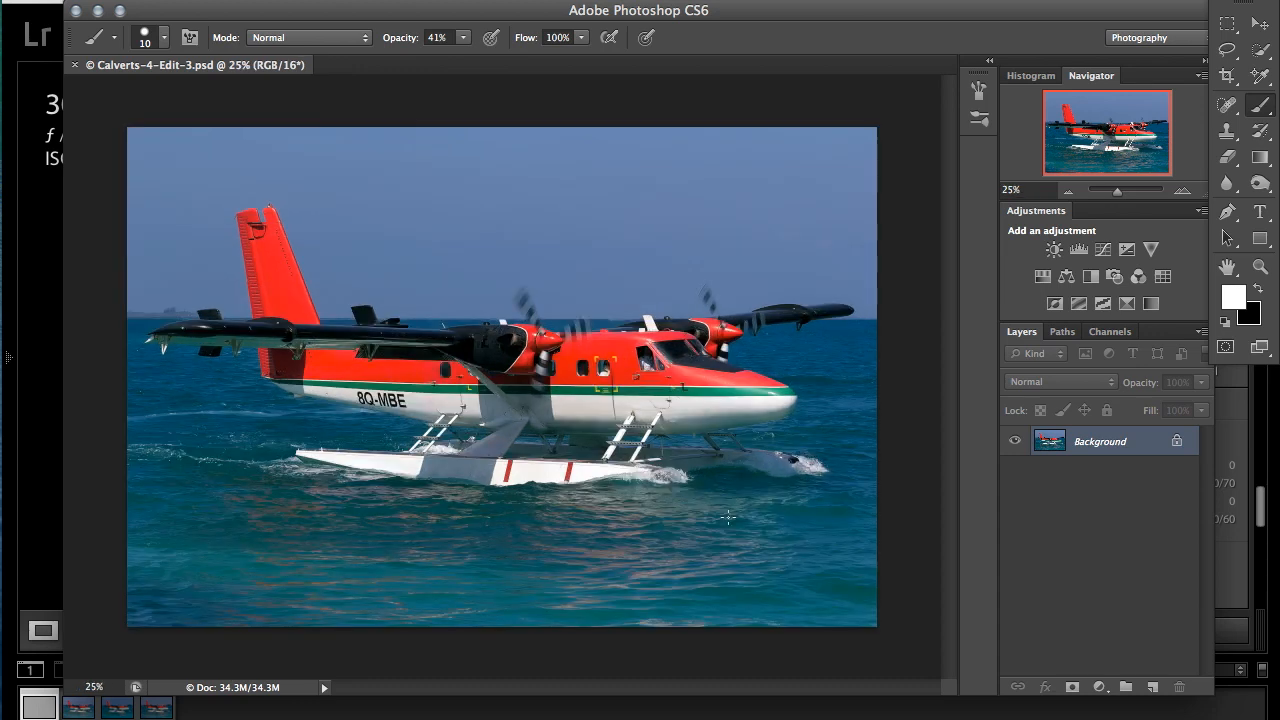
left_click(156, 0)
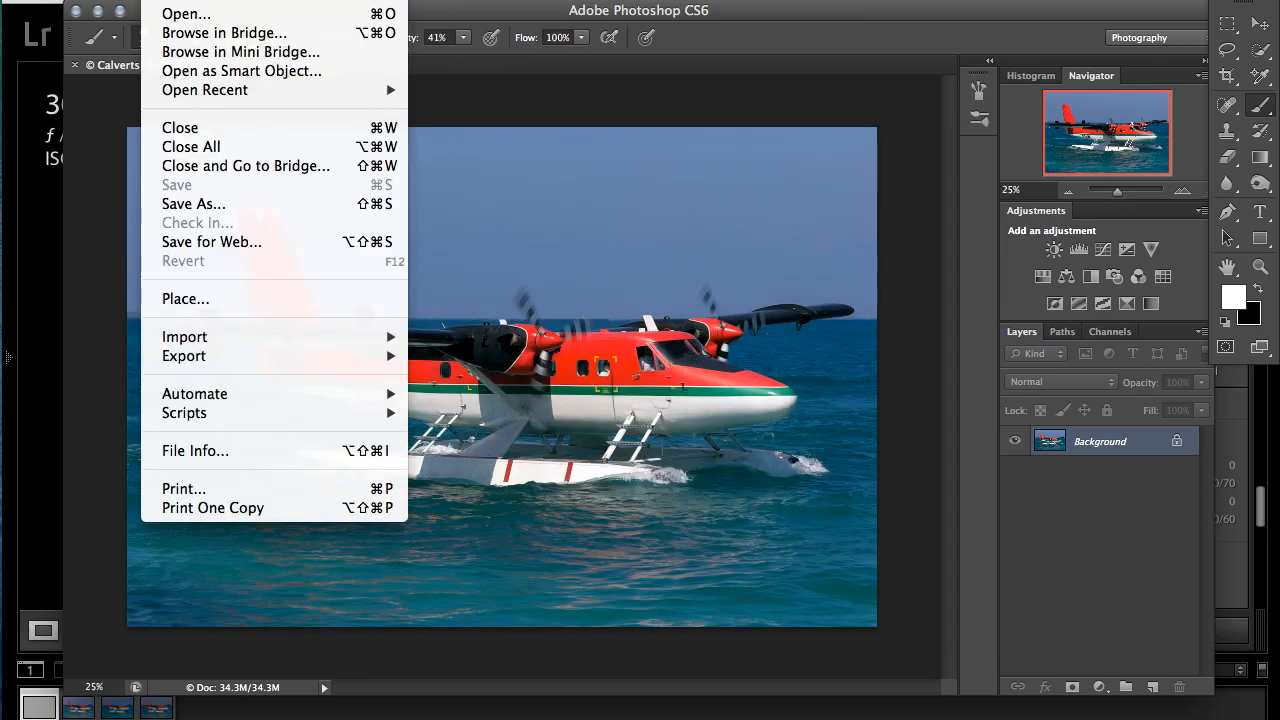
left_click(210, 244)
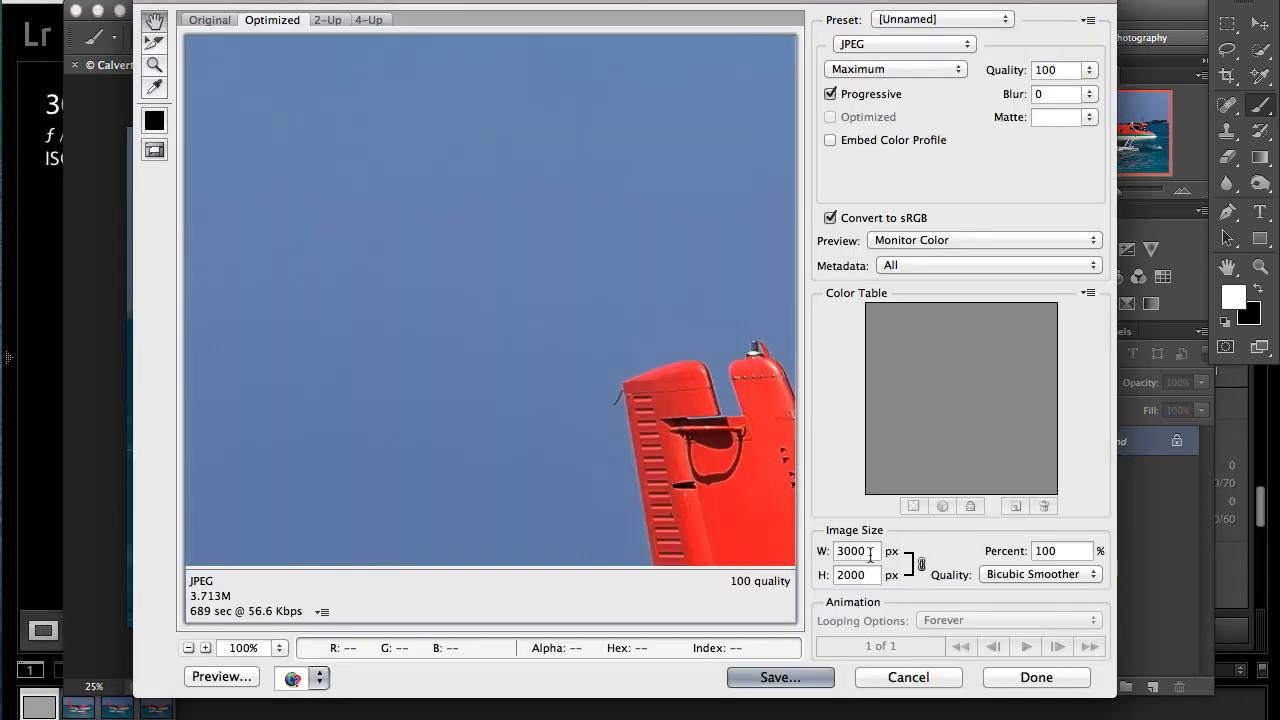
double_click(869, 553)
type("1400")
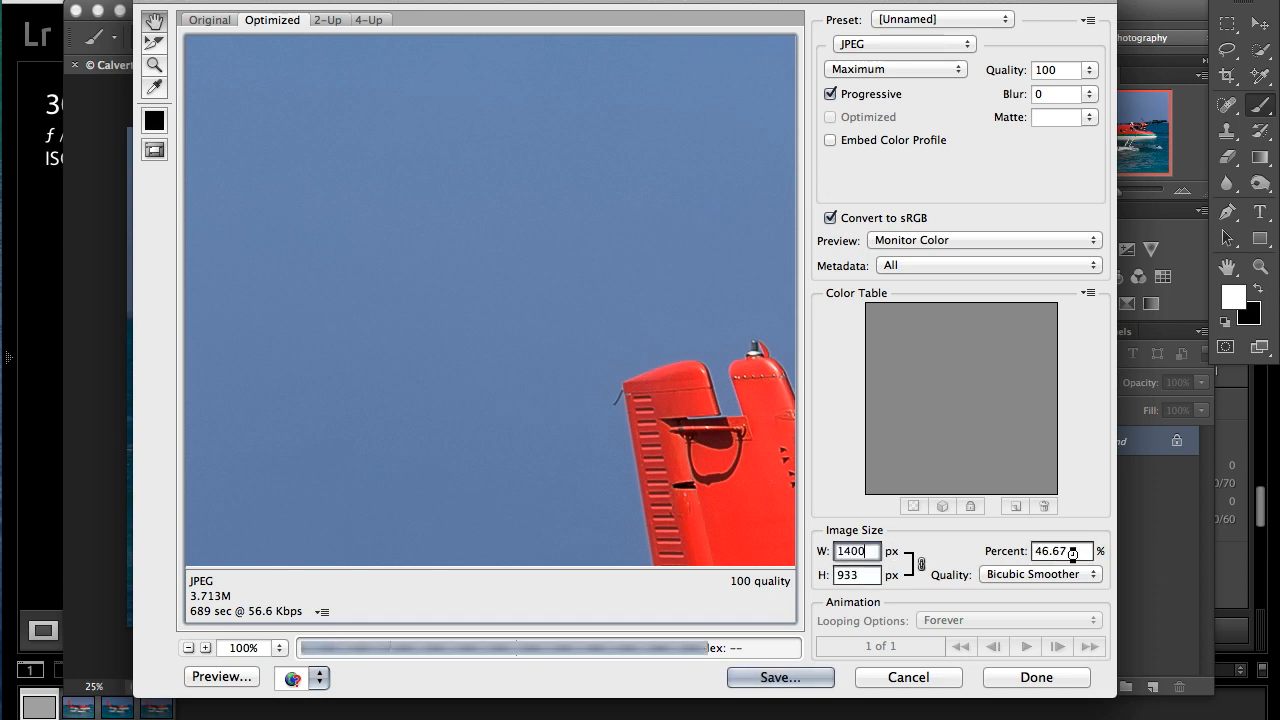
key("Tab")
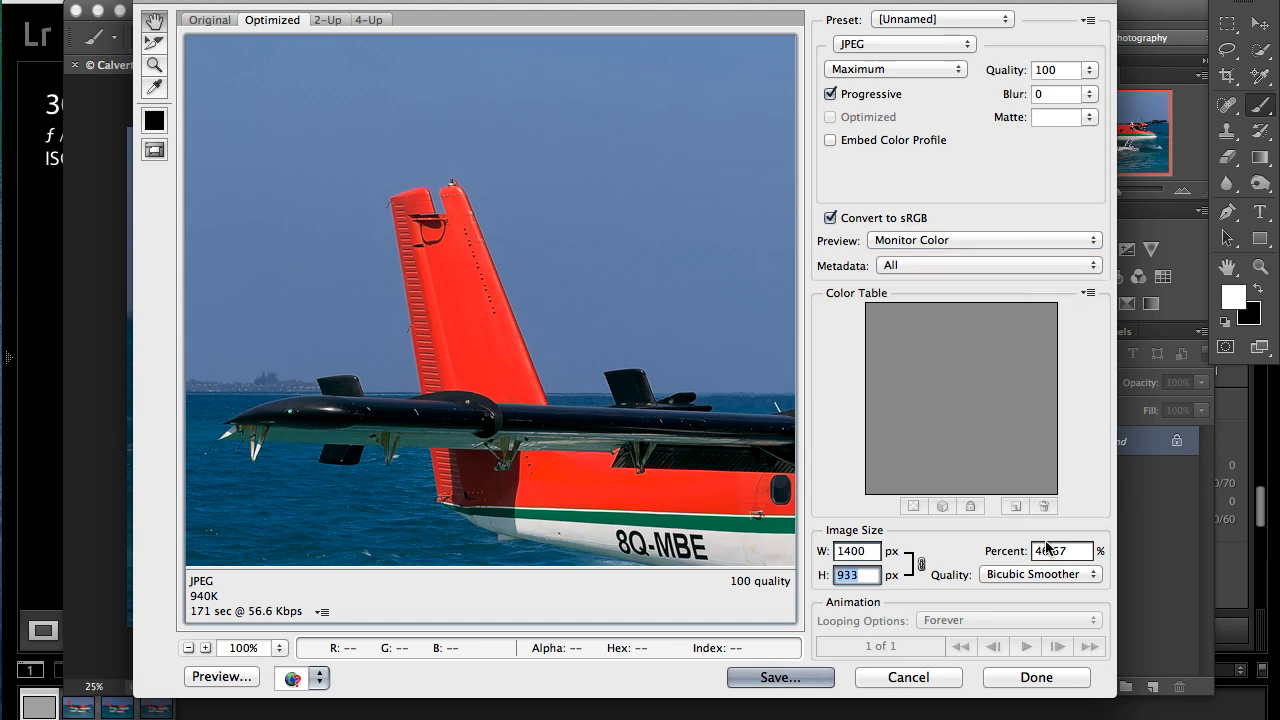
left_click(794, 680)
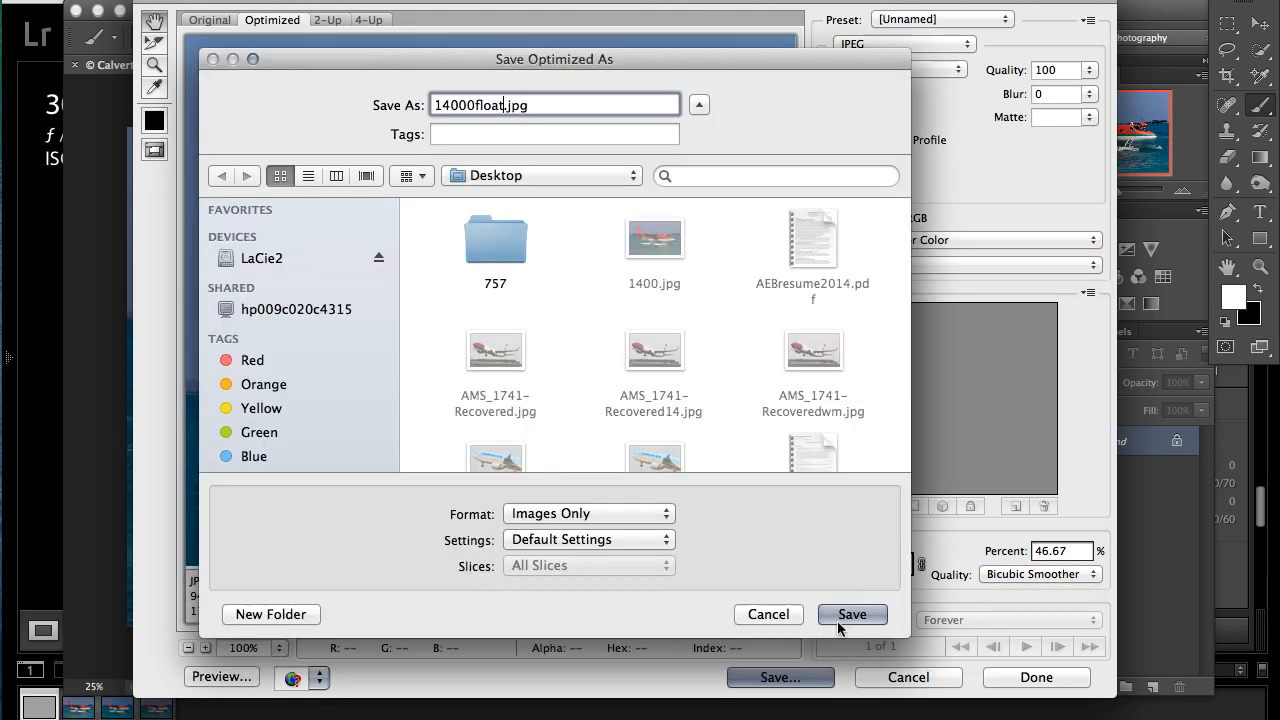
left_click(845, 612)
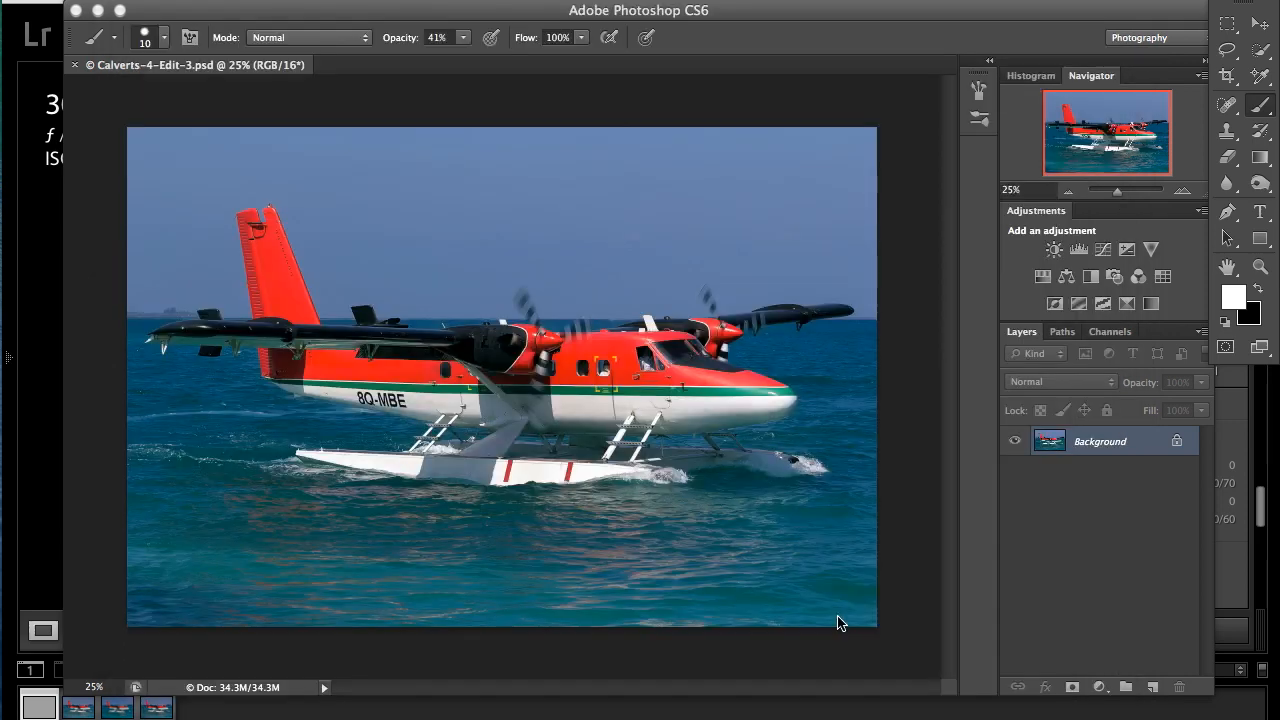
Step: Close the seaplane document without saving changes, and return to Lightroom to compare the Photoshop edit with the Calverts-4.jpg photo
left_click(77, 12)
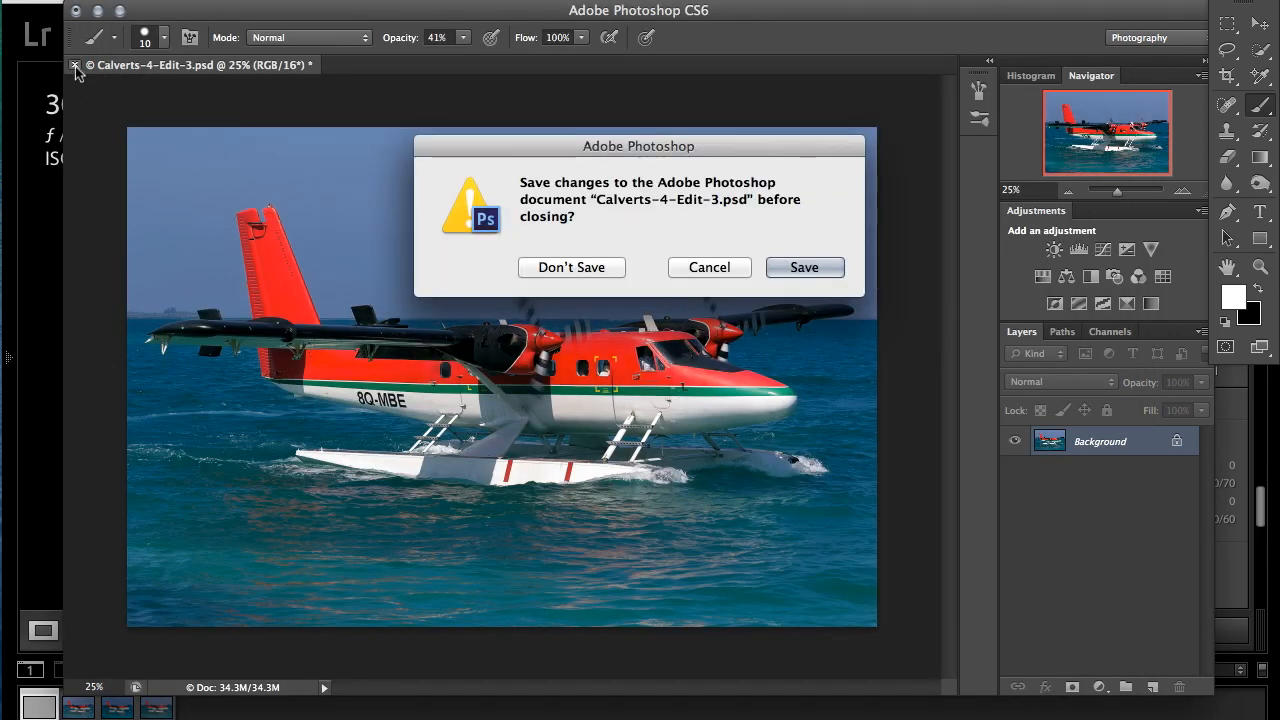
left_click(590, 266)
left_click(76, 11)
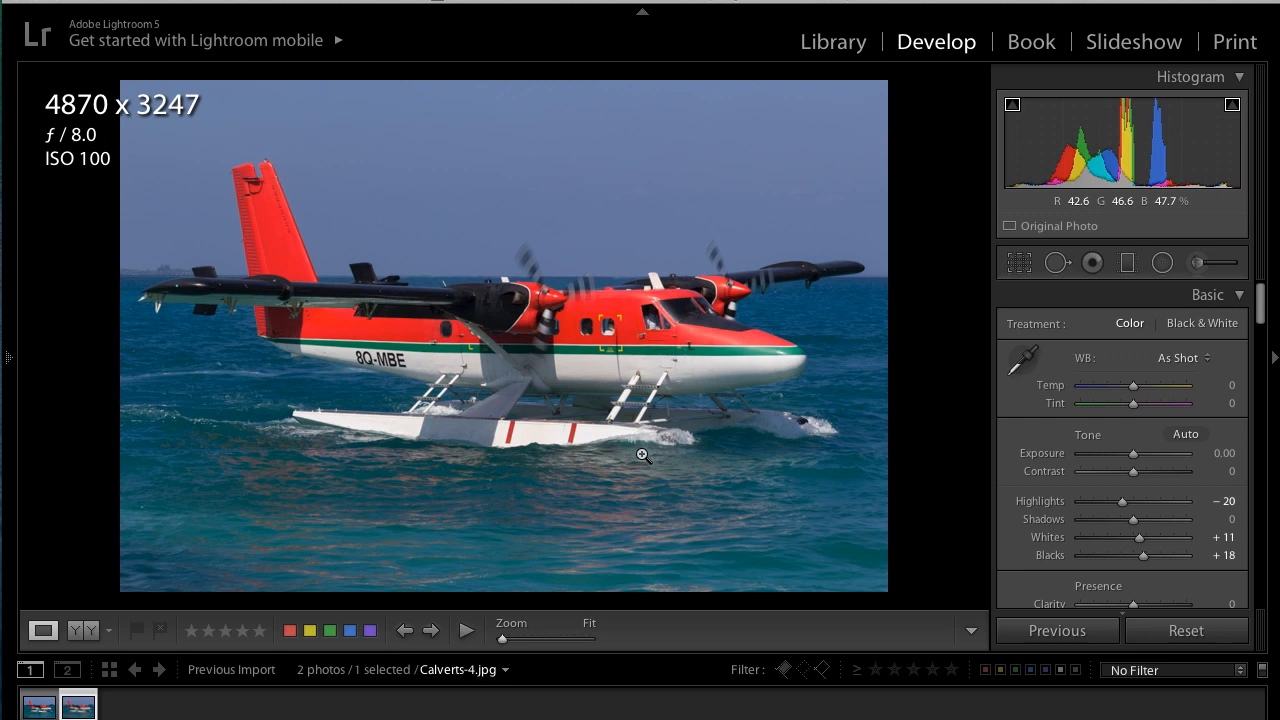
key("Left")
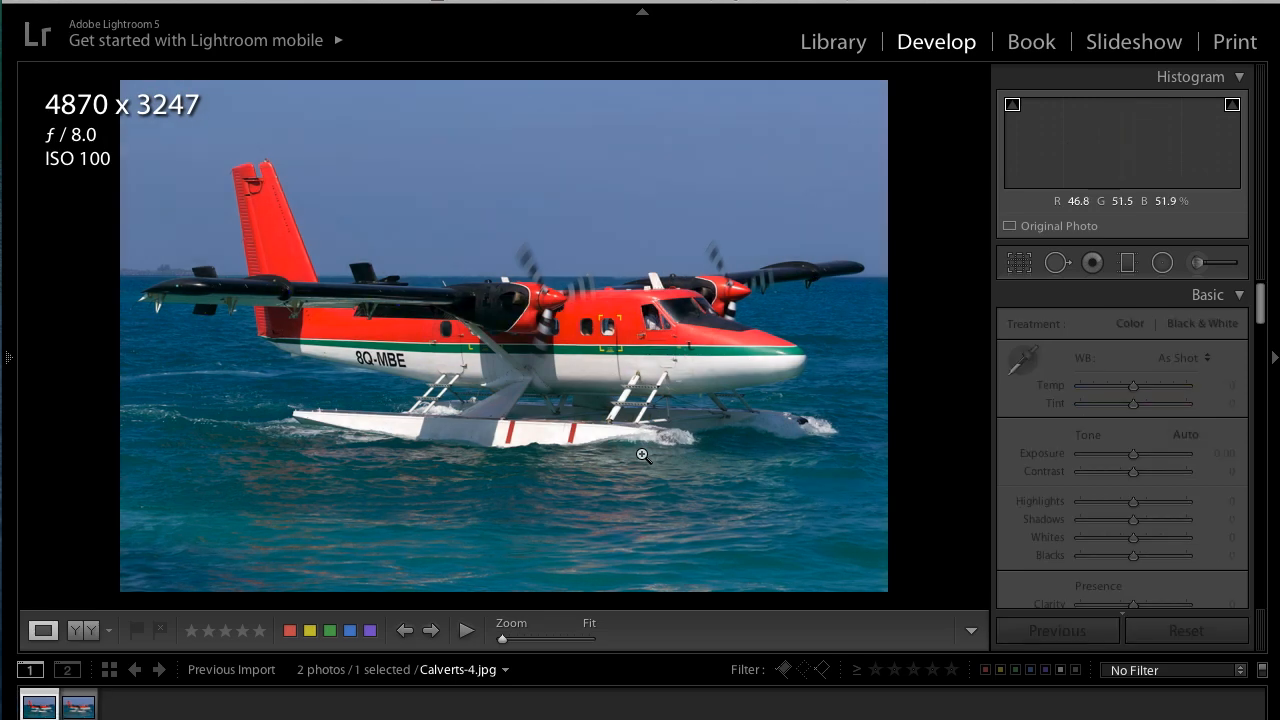
key("Right")
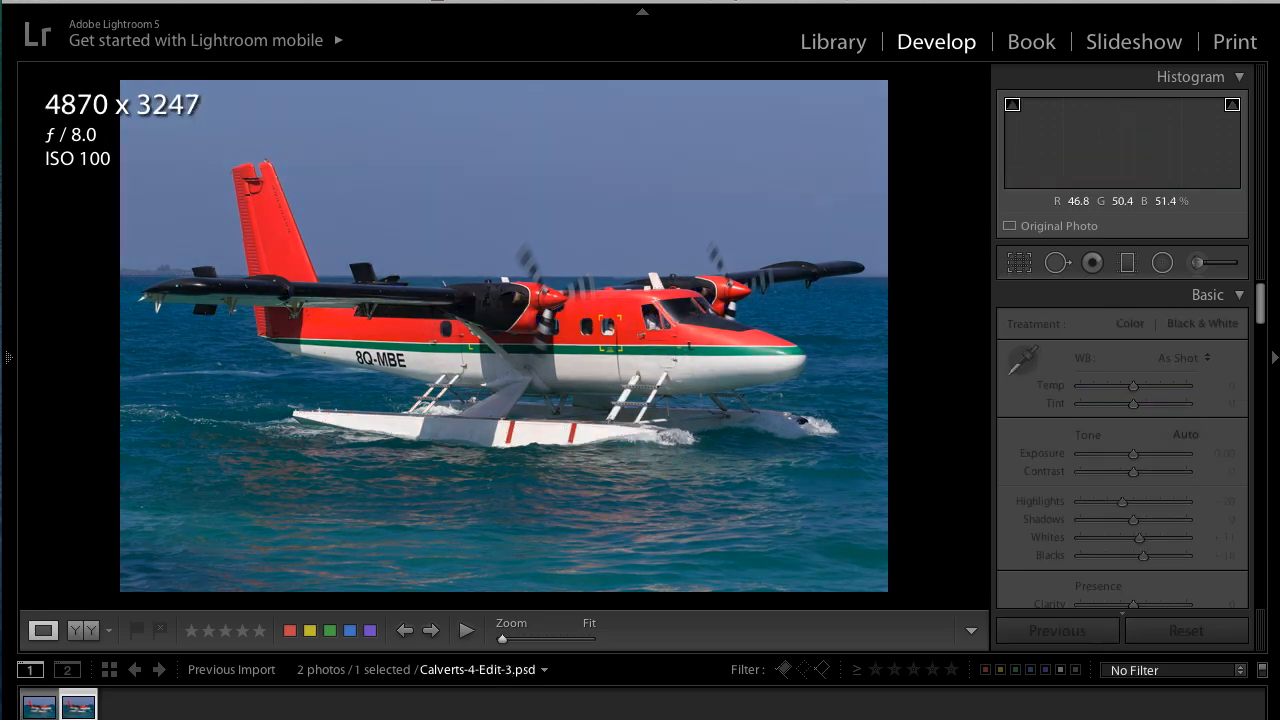